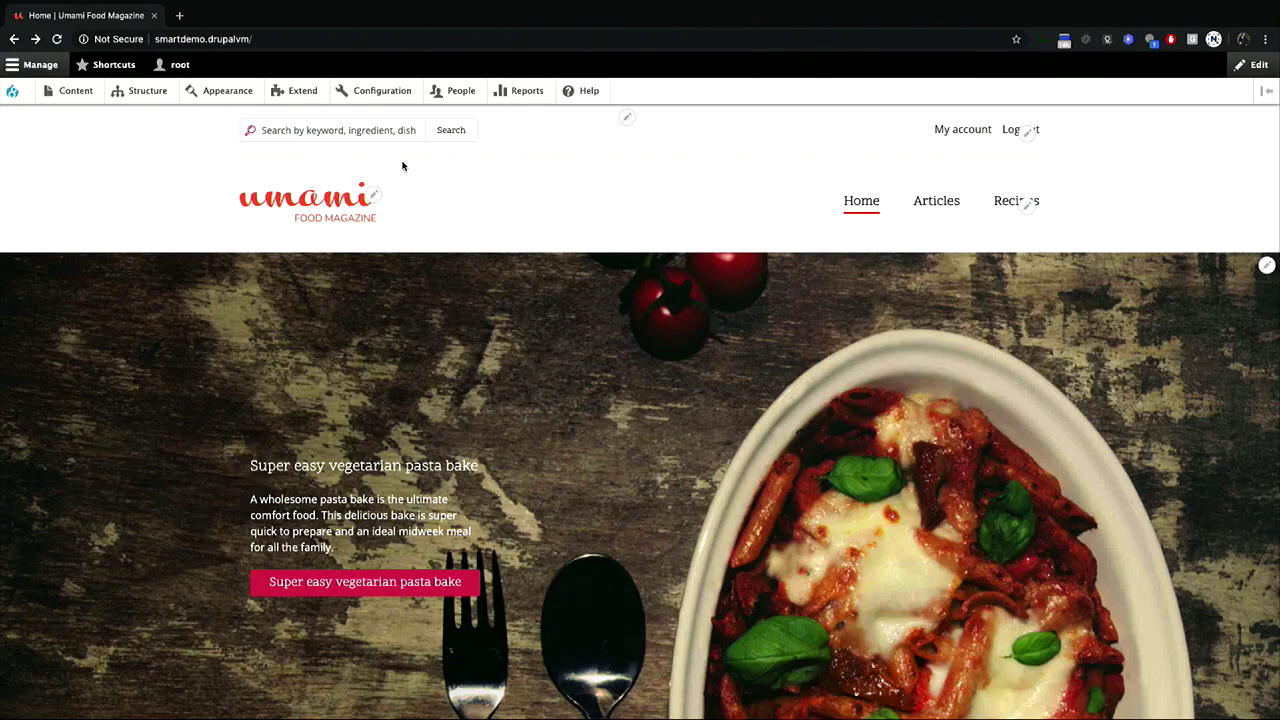
scroll(405, 166, "down", 5)
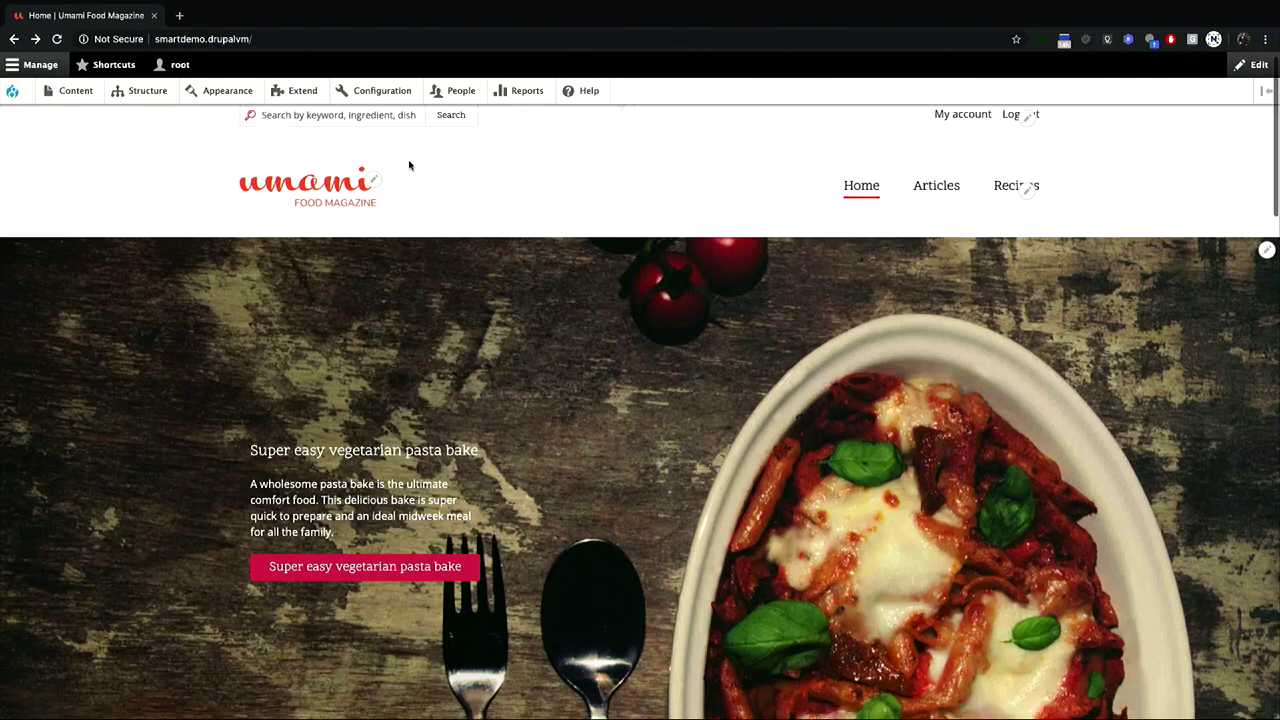
scroll(409, 165, "up", 5)
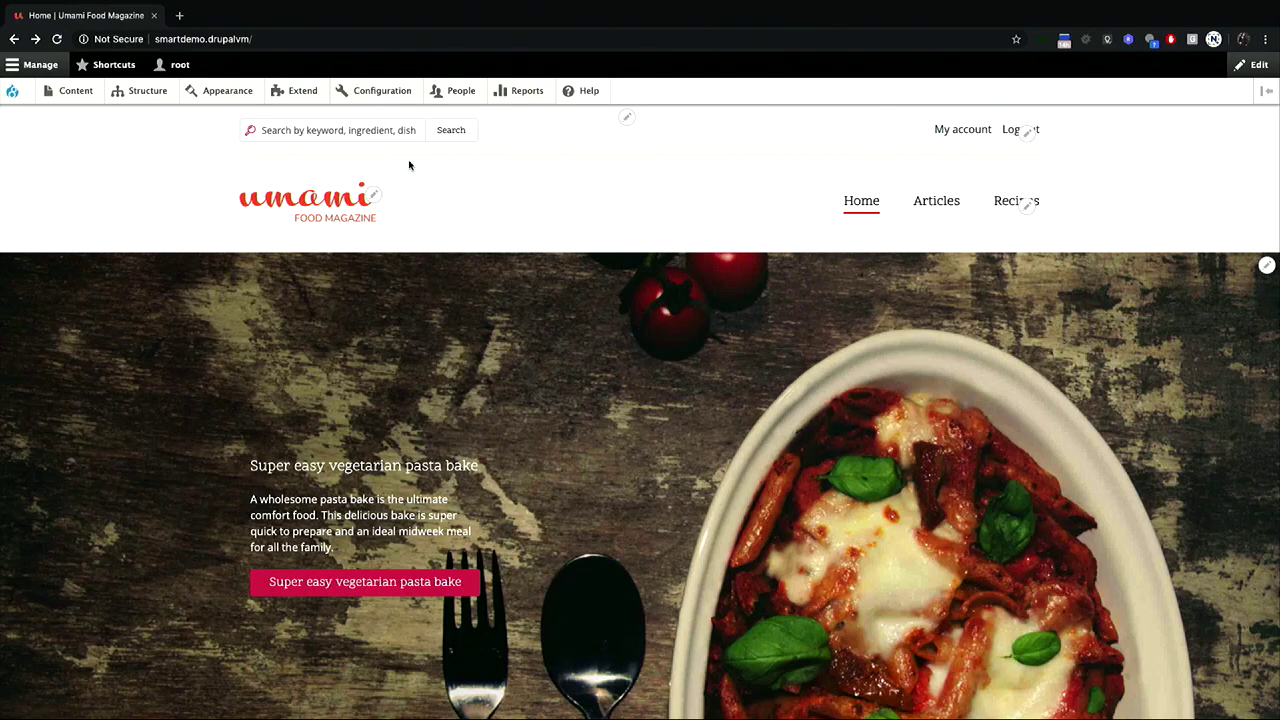
mouse_move(133, 97)
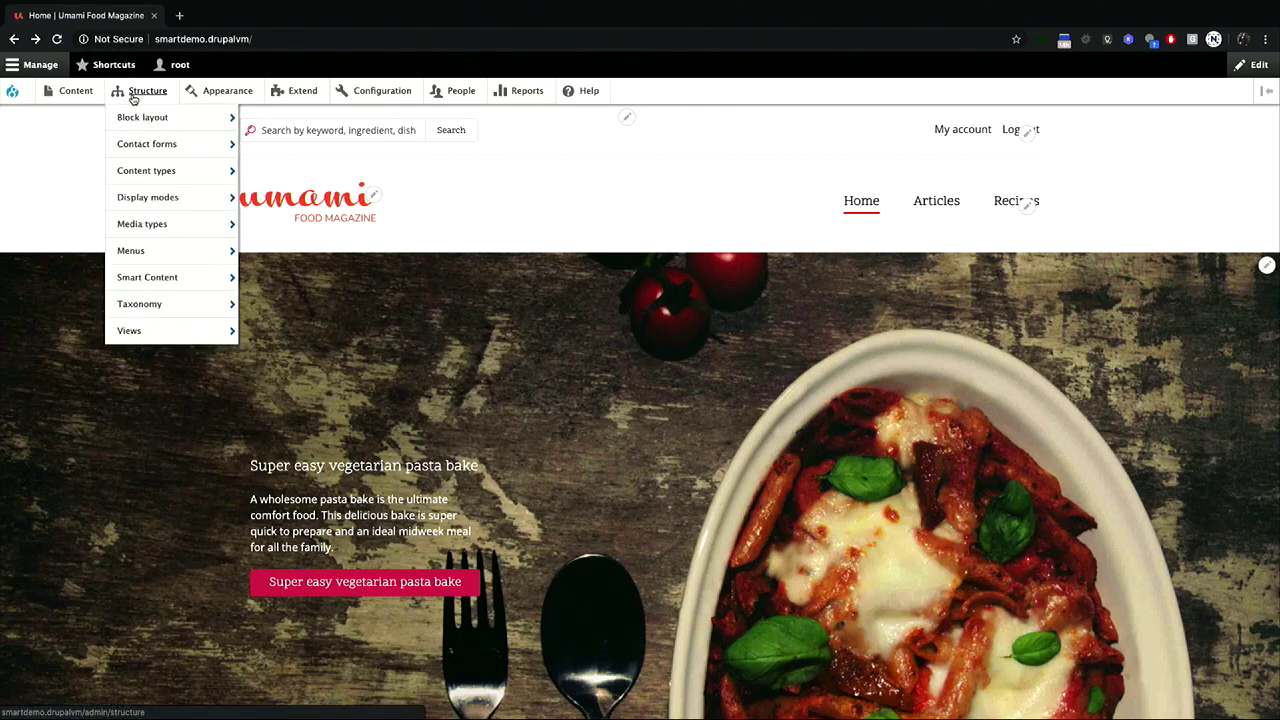
mouse_move(132, 119)
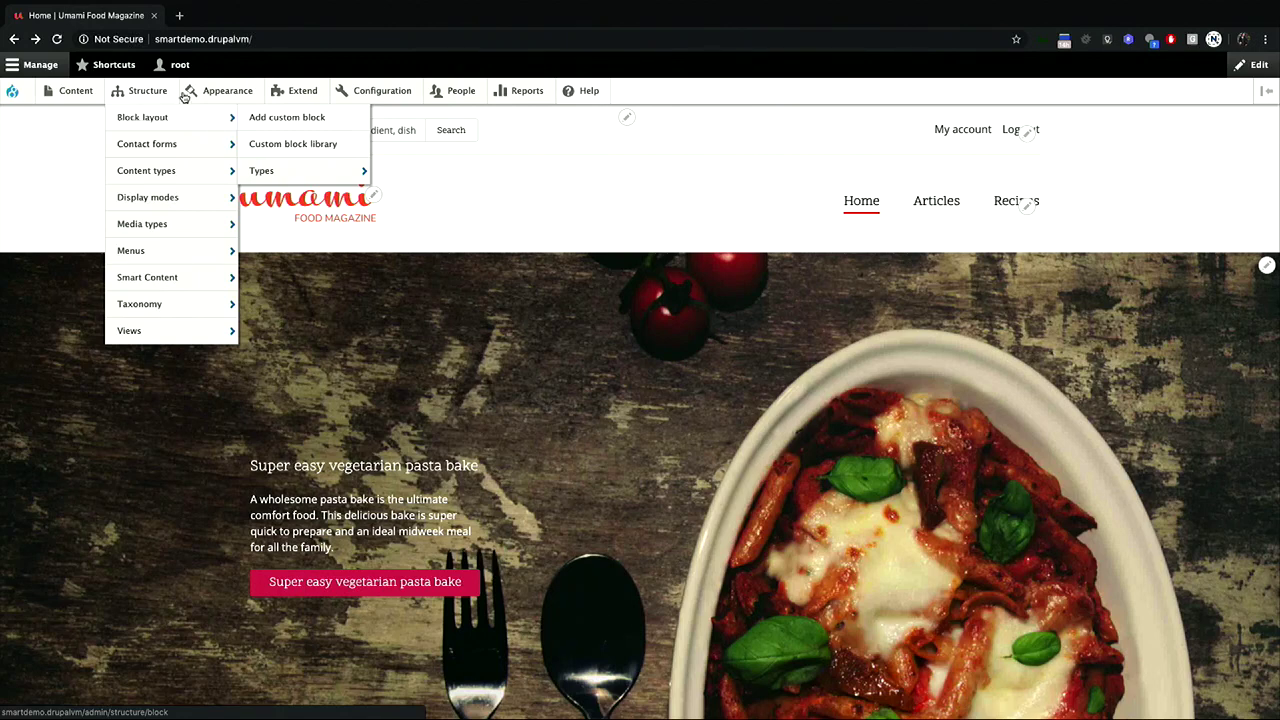
Step: Filter the site's module list by "smart" and review the Smart Content modules
left_click(286, 96)
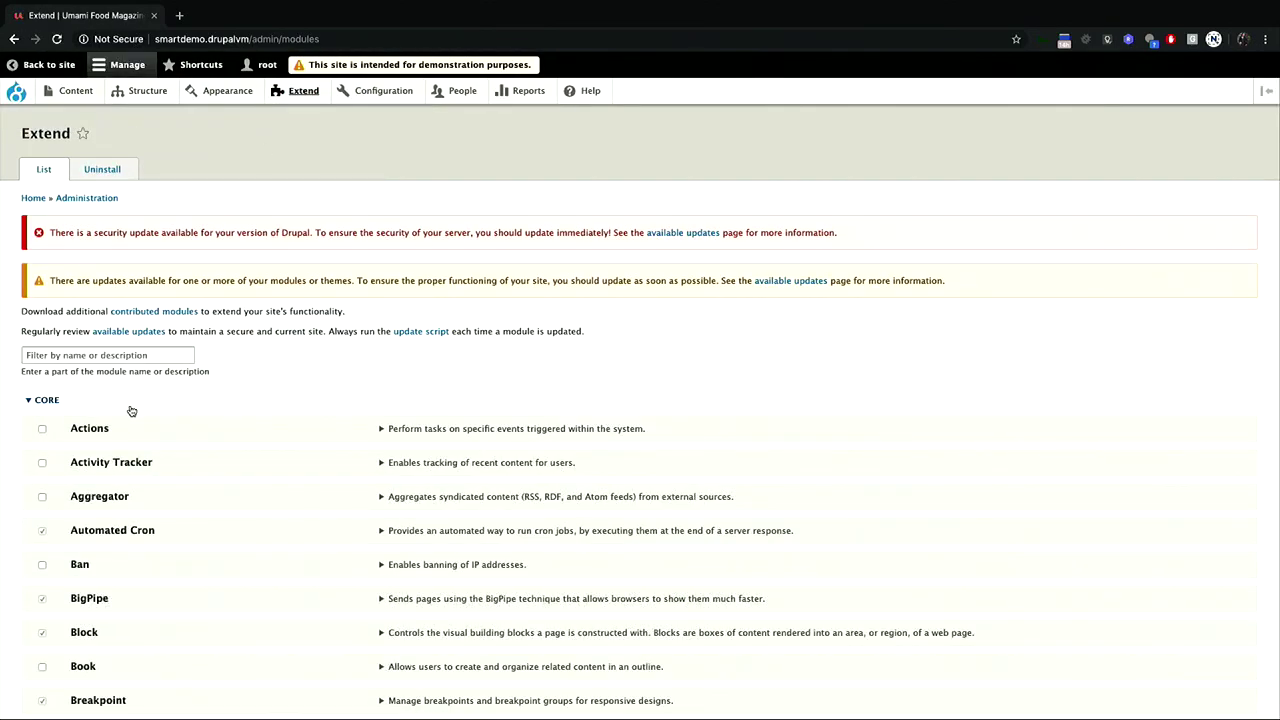
left_click(141, 360)
type("sm")
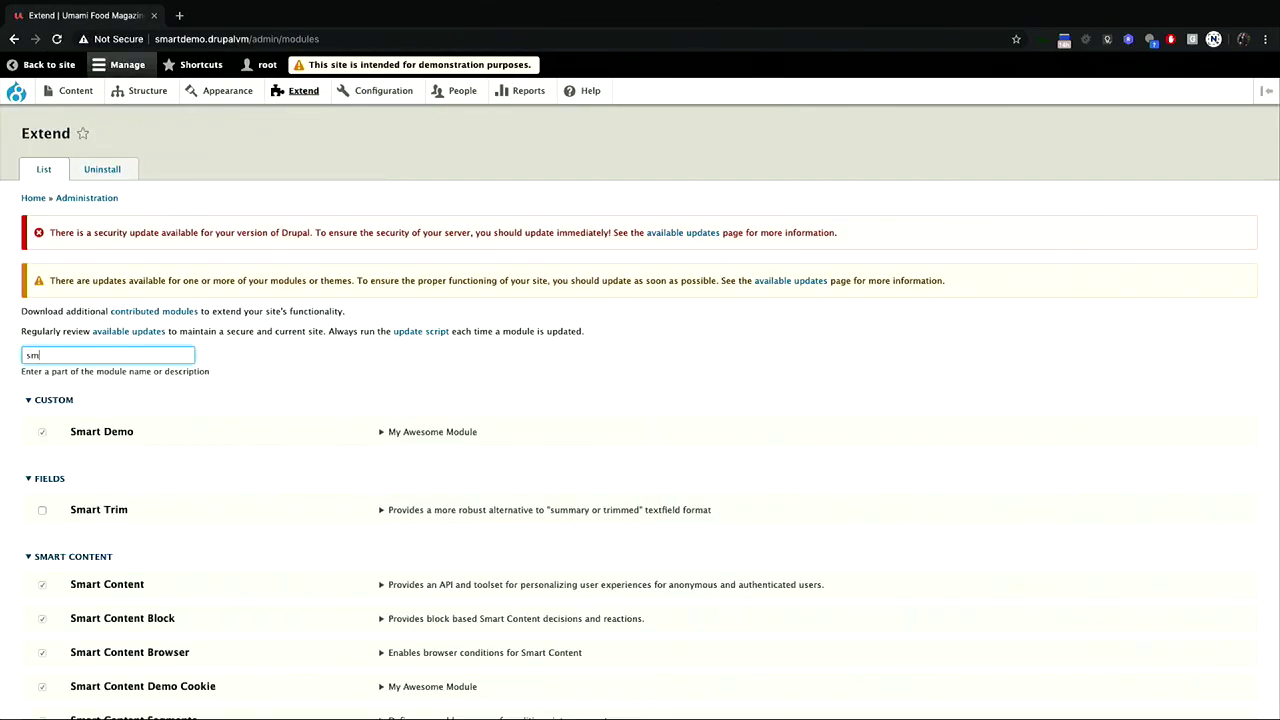
type("art")
scroll(137, 445, "down", 3)
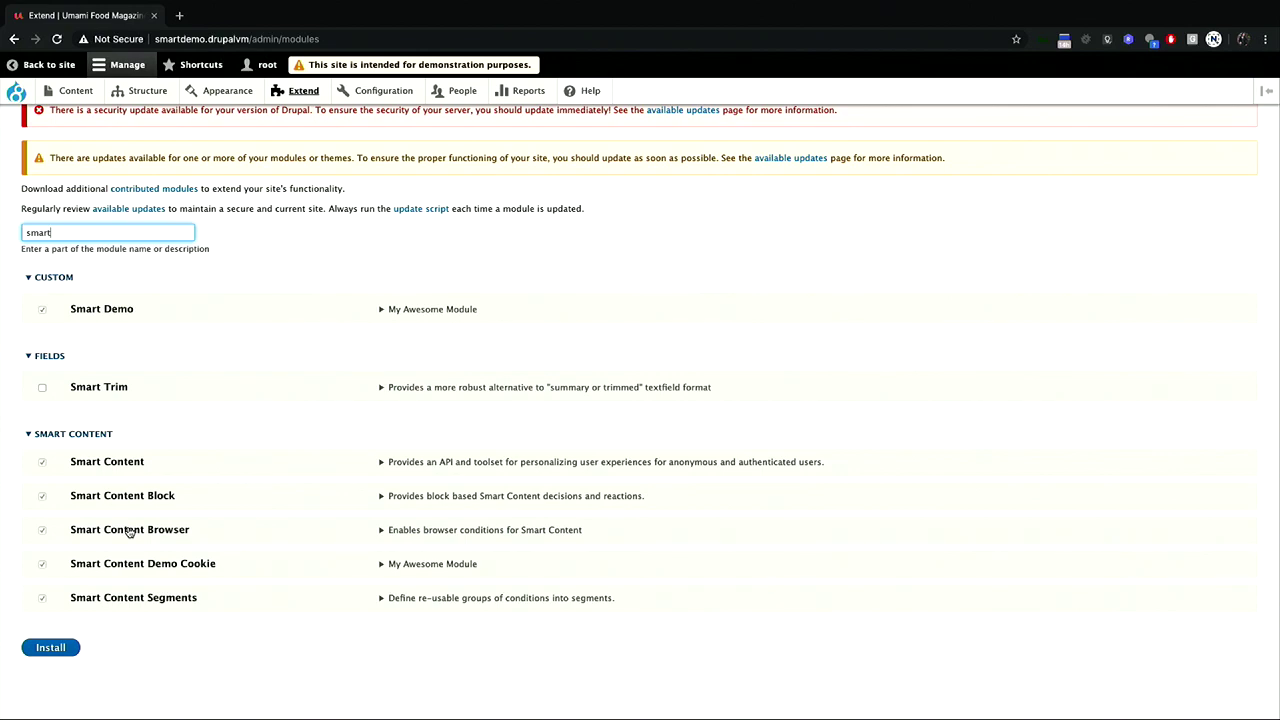
scroll(129, 531, "up", 2)
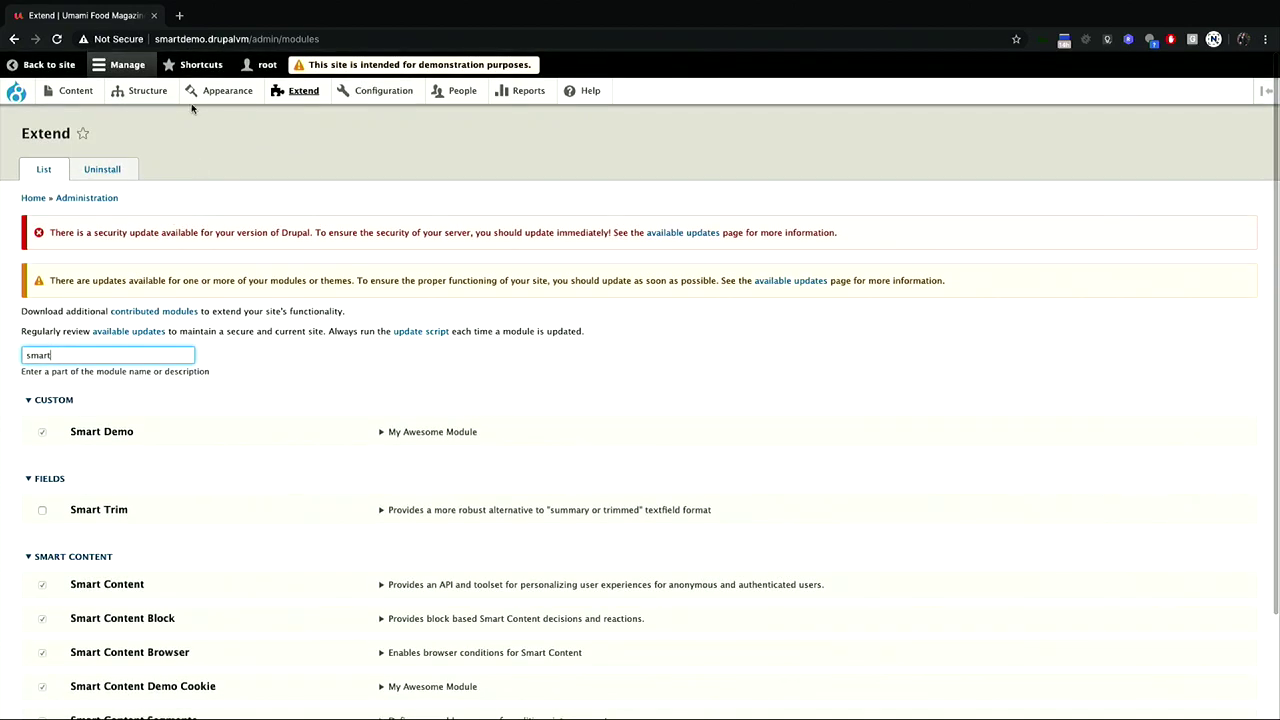
Step: Open the block layout and start placing a Smart block in the Alert region
mouse_move(126, 90)
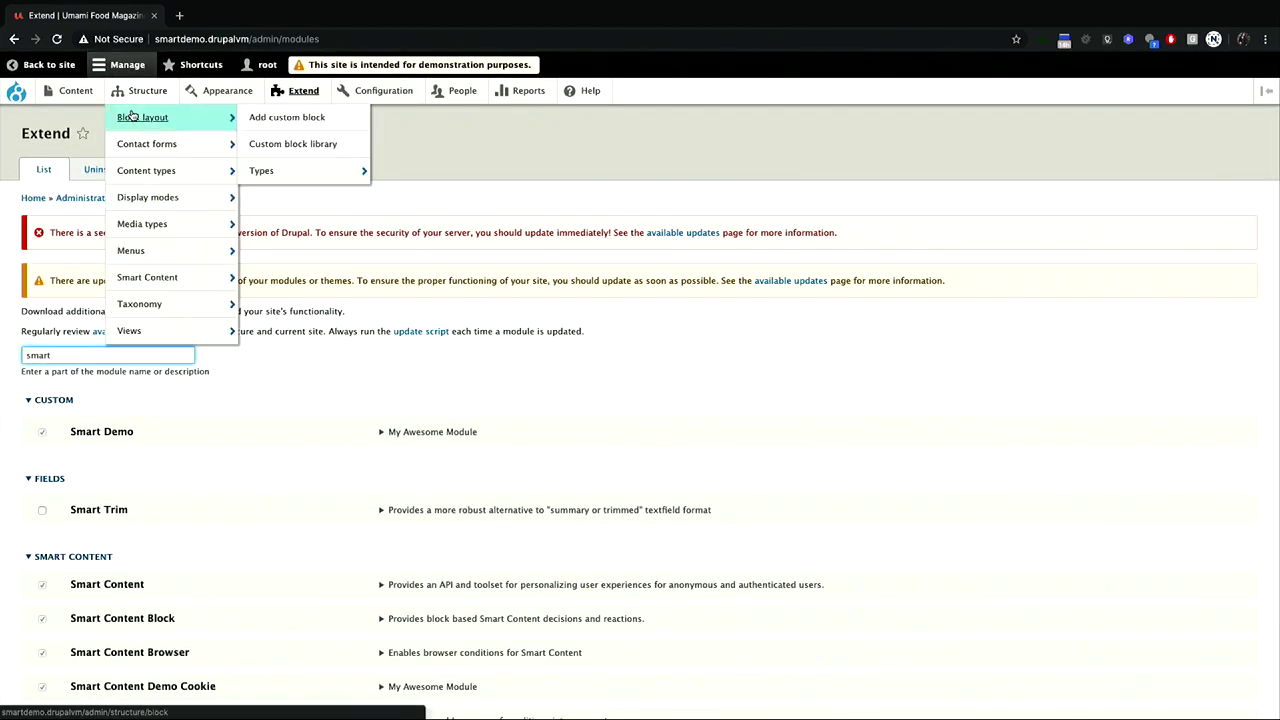
left_click(140, 114)
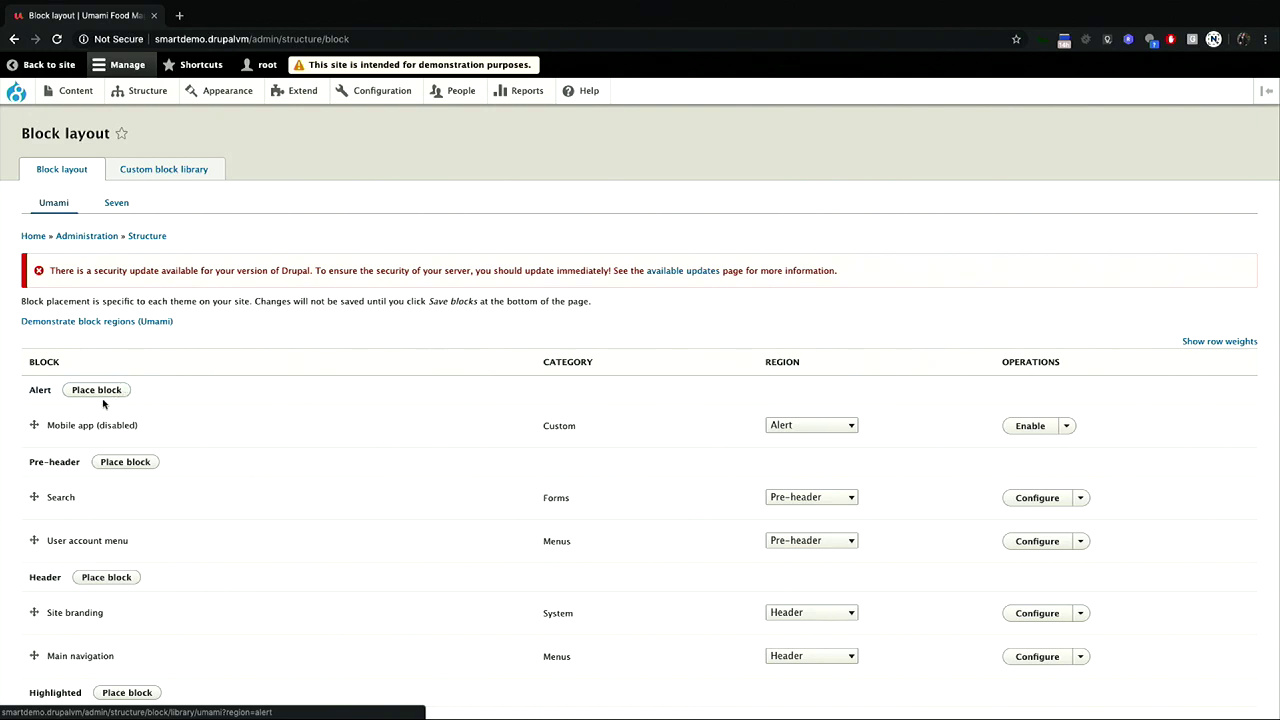
left_click(122, 392)
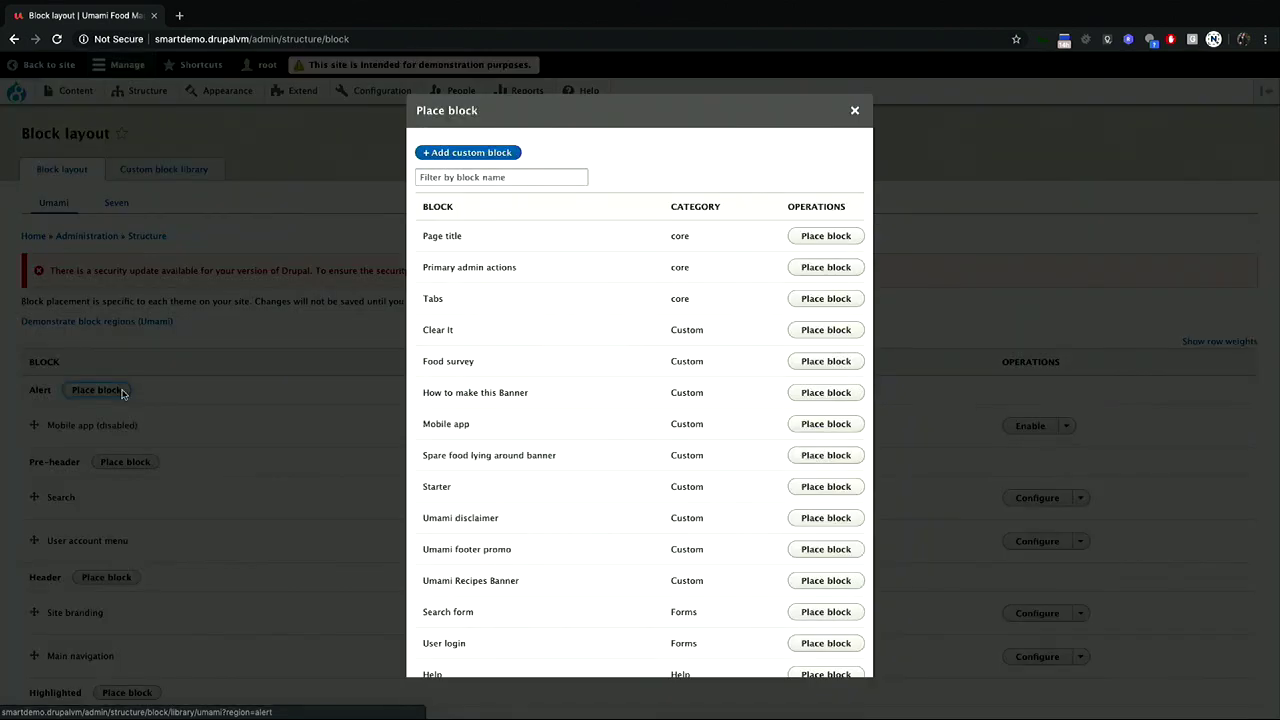
left_click(537, 177)
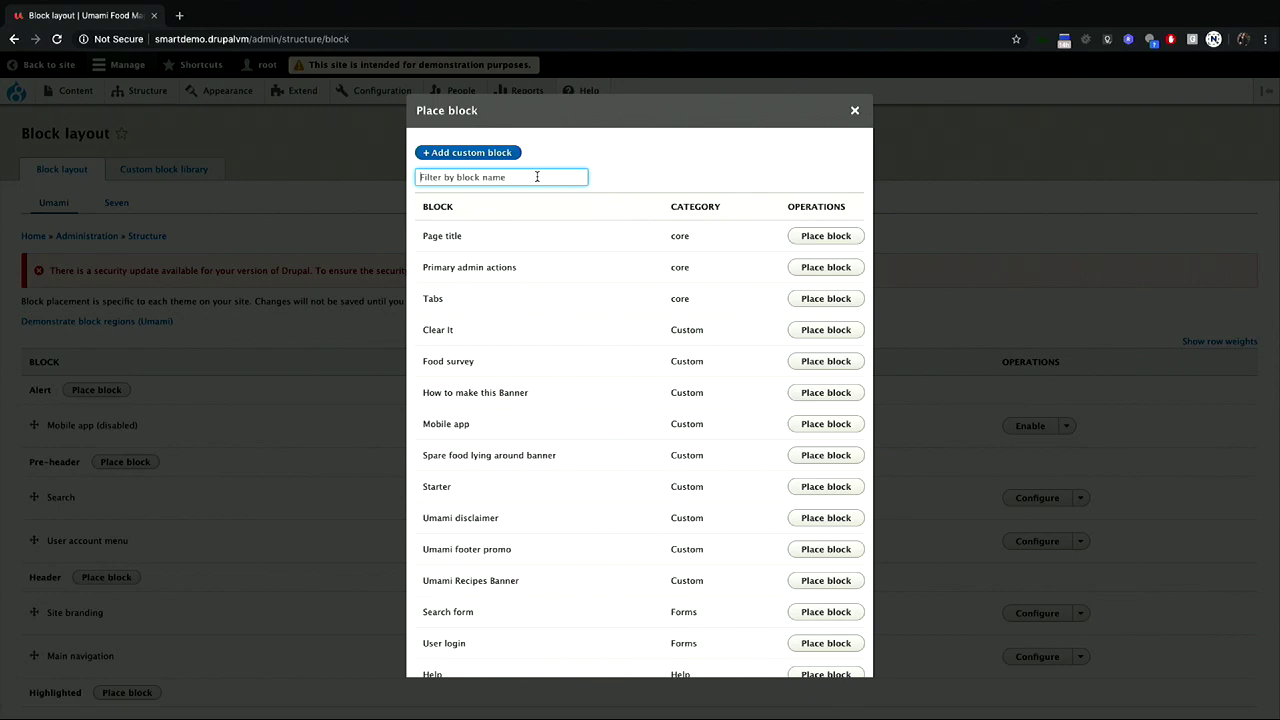
type("smart")
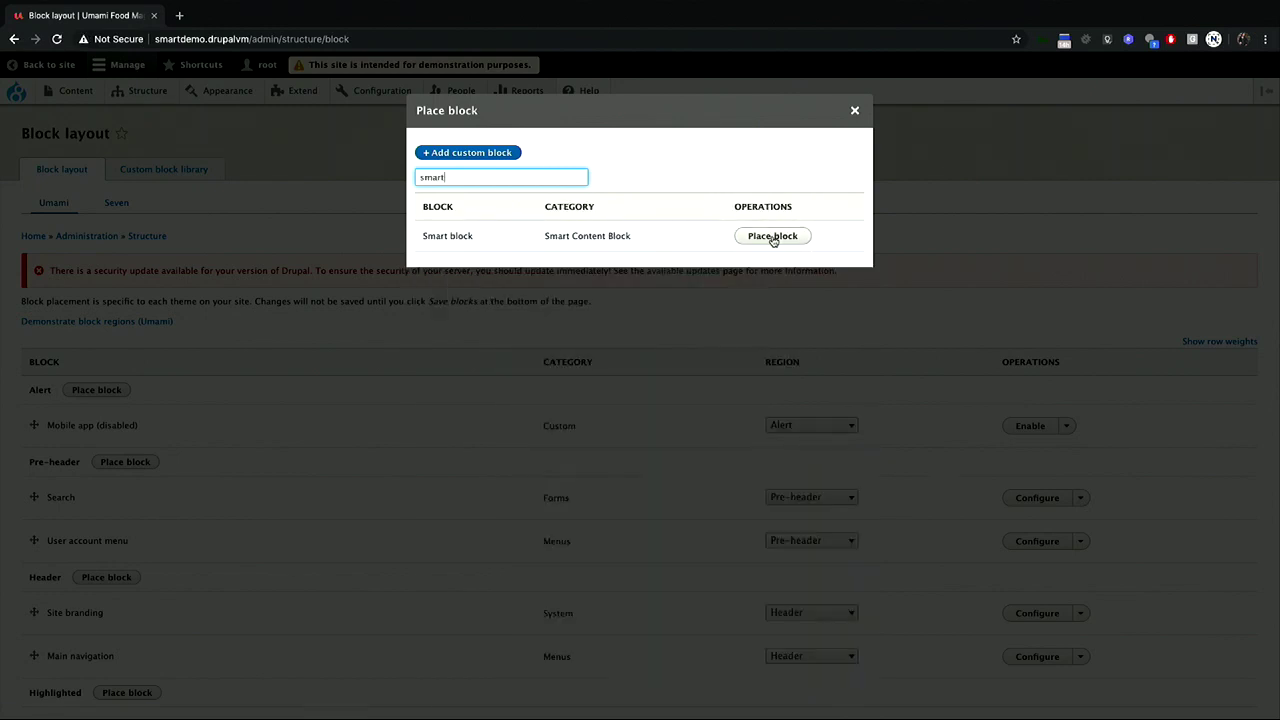
left_click(772, 236)
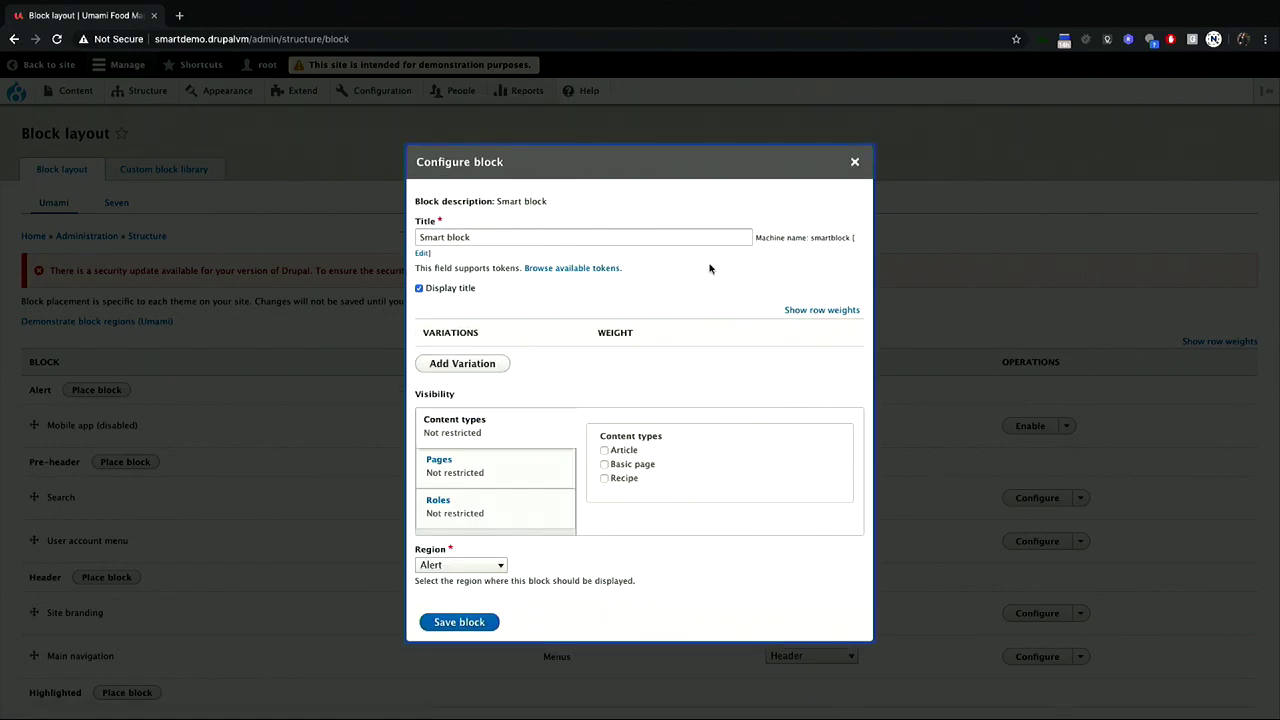
Step: Add a variation to the Smart block with the browser's Mobile condition
left_click(458, 364)
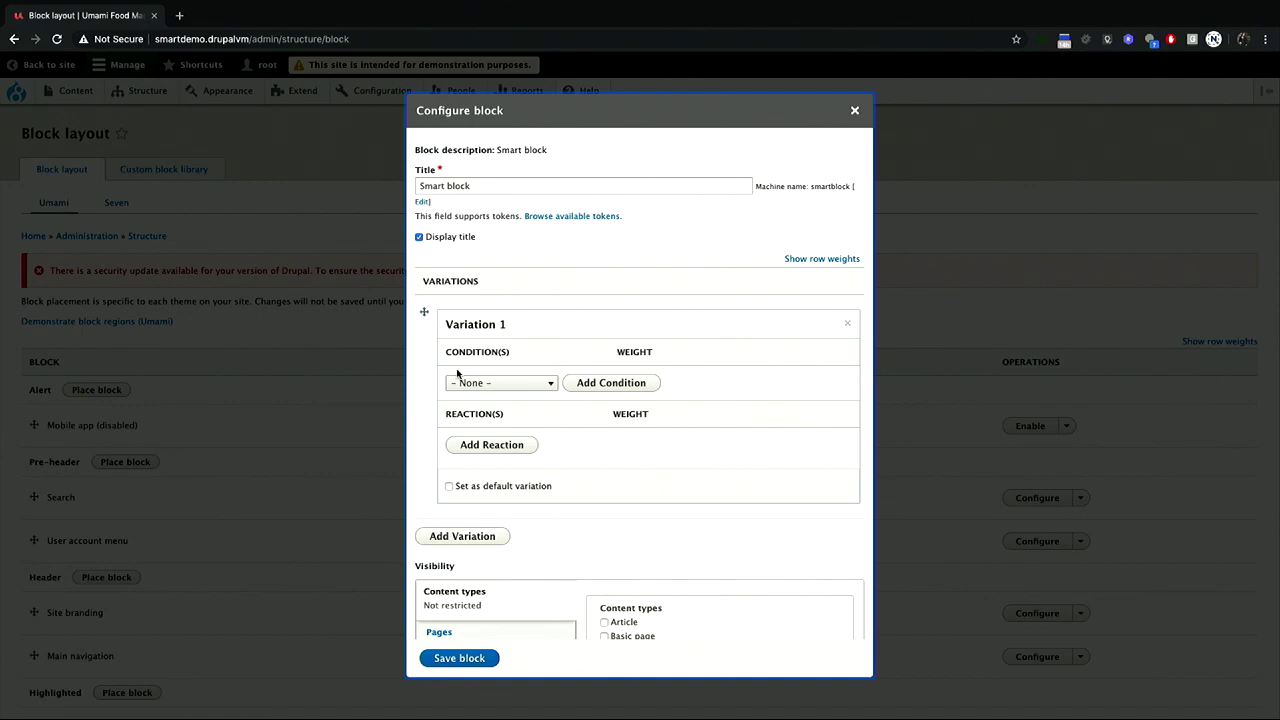
left_click(530, 388)
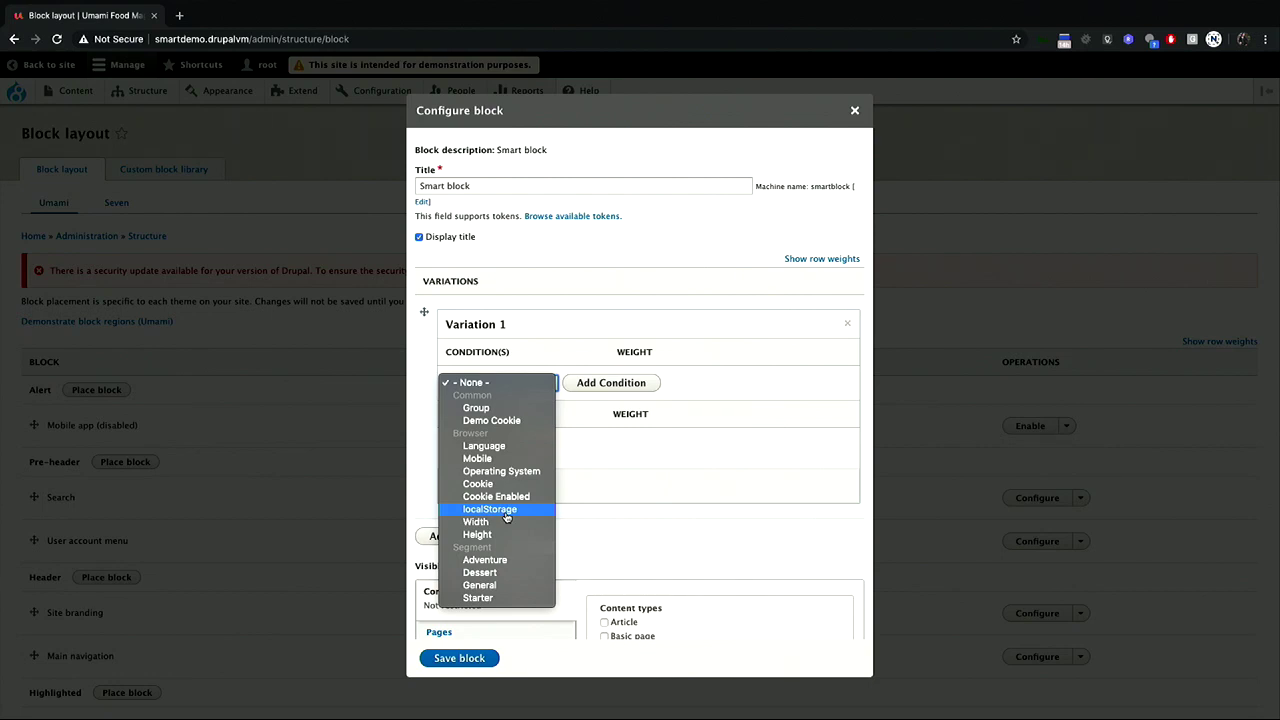
left_click(490, 458)
left_click(590, 386)
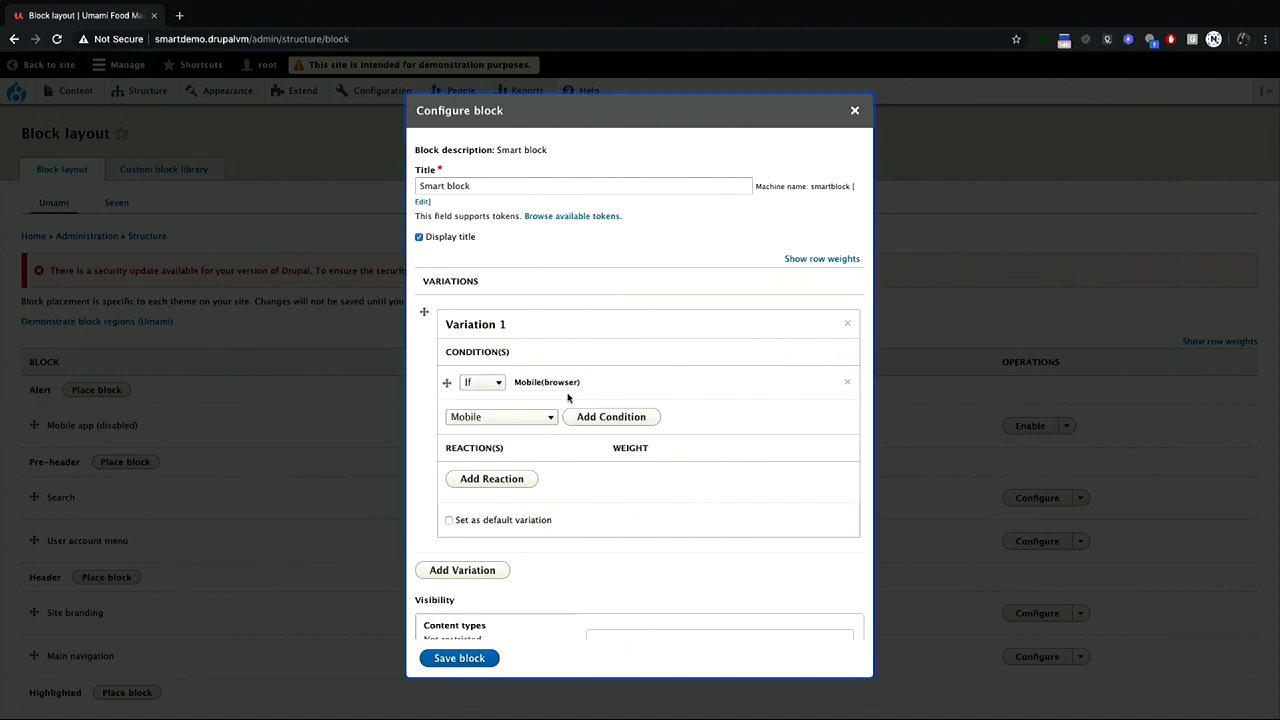
Step: Add a reaction to Variation 1 that displays the Mobile app block, and turn off the Smart block's title display
left_click(511, 480)
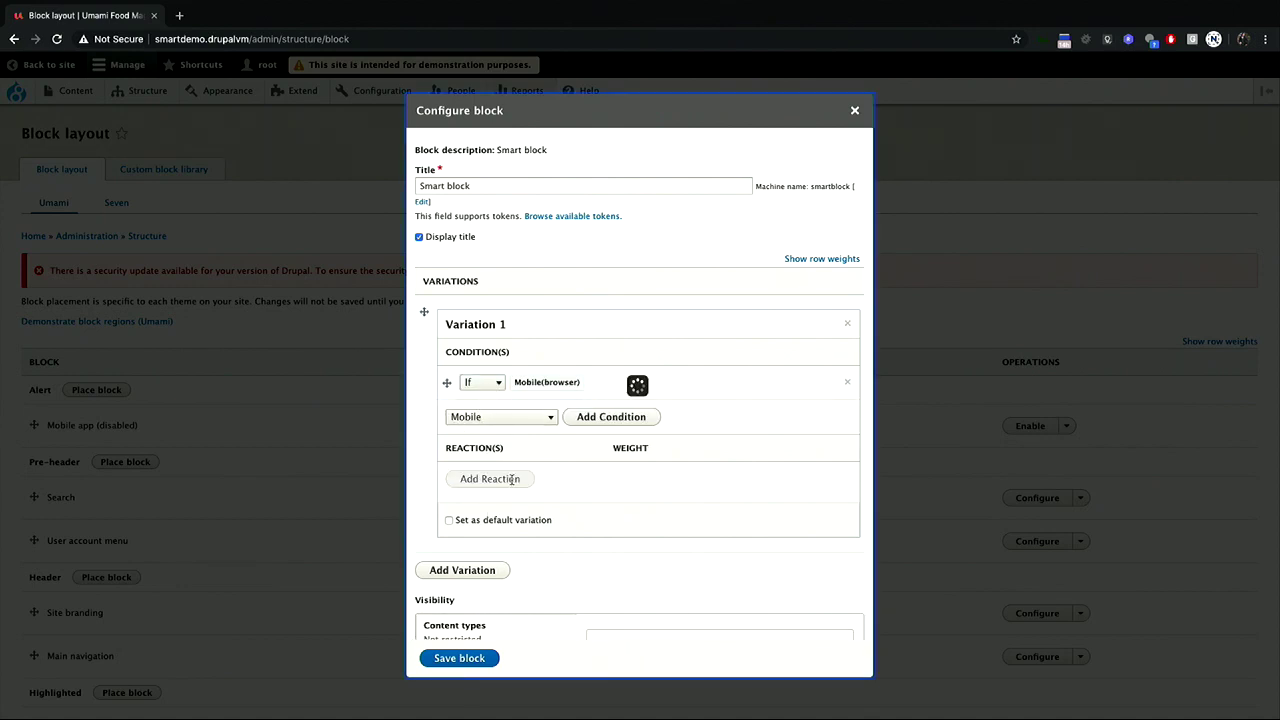
left_click(420, 237)
left_click(512, 515)
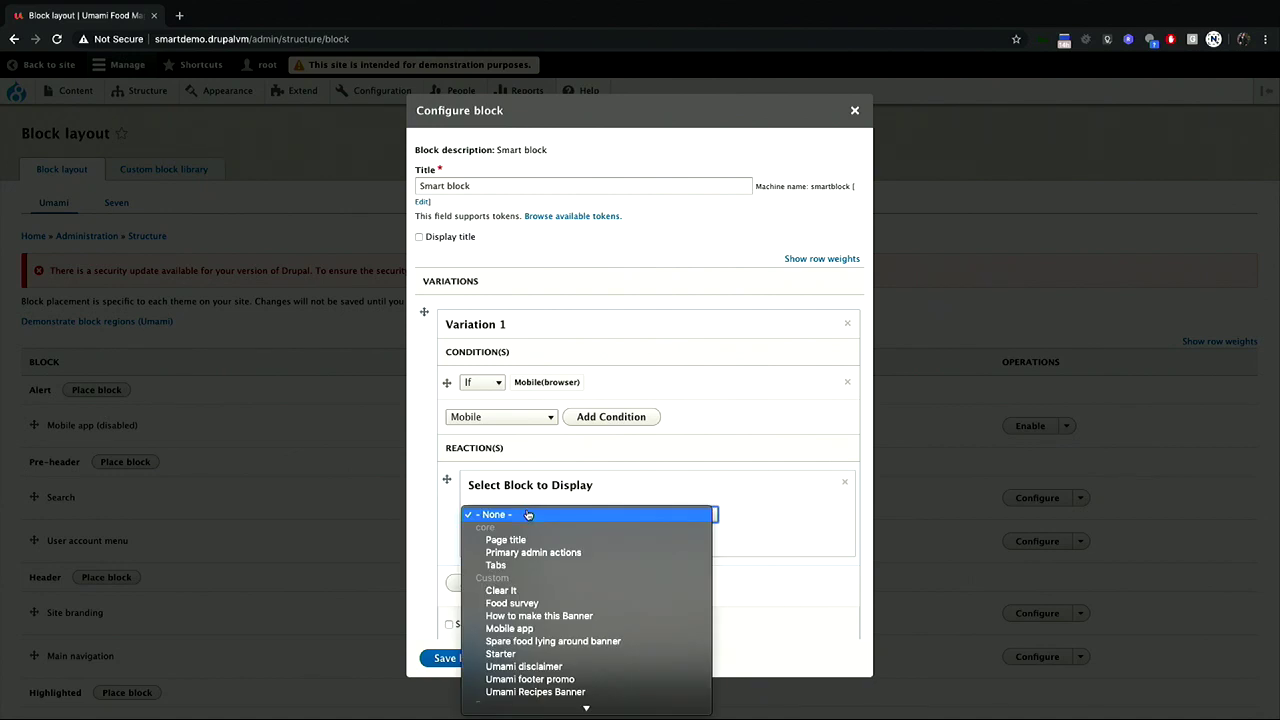
left_click(528, 617)
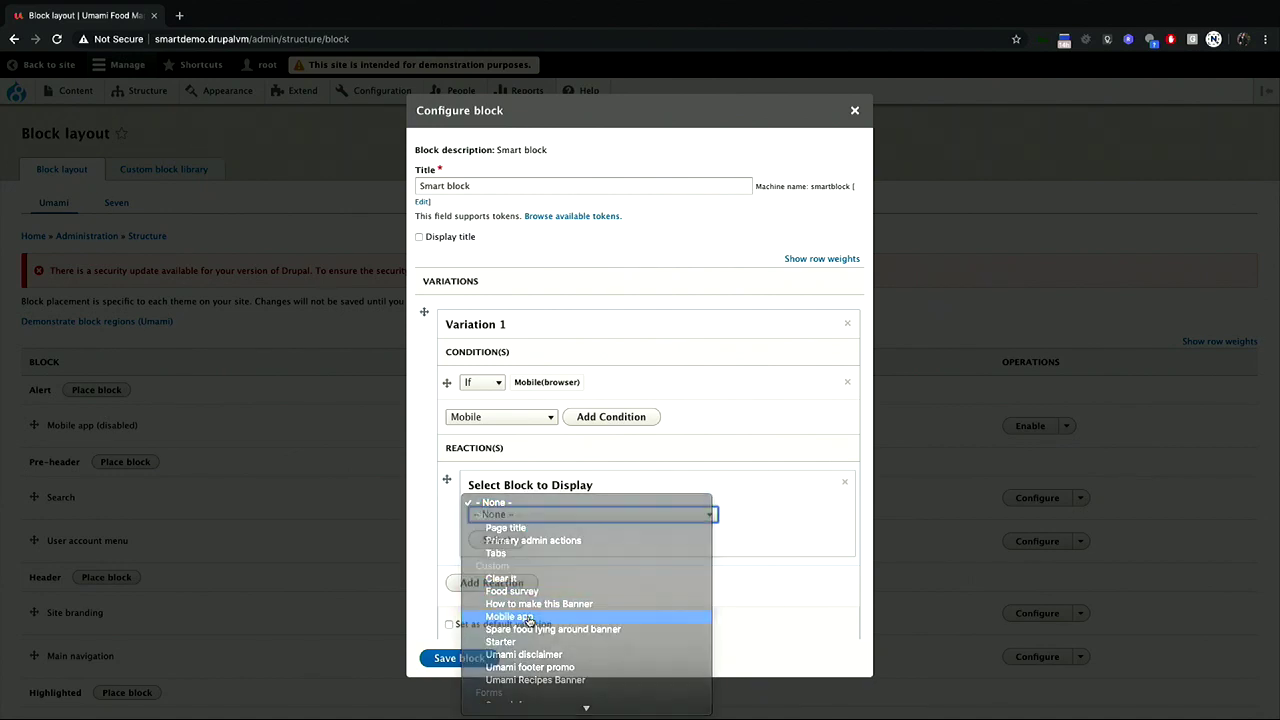
left_click(497, 540)
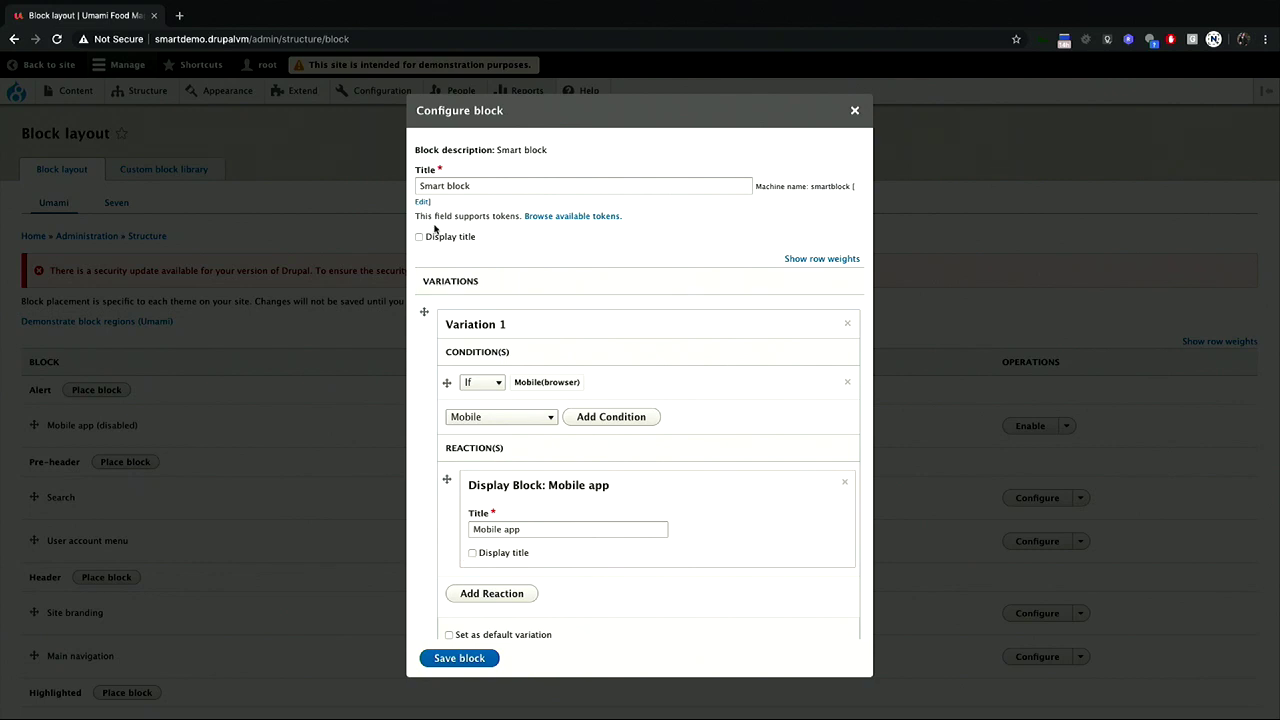
Step: Review the remaining Smart block settings and save the block in the Alert region
scroll(414, 363, "down", 3)
scroll(414, 363, "down", 1)
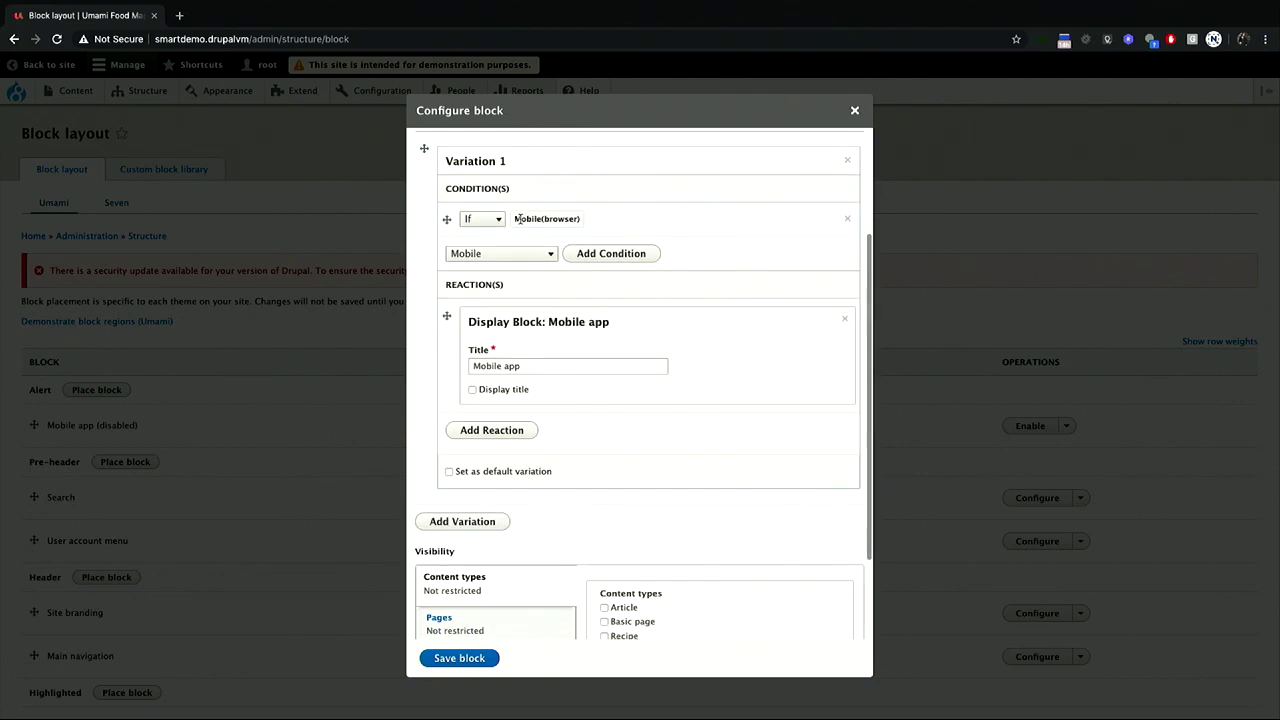
scroll(497, 272, "down", 1)
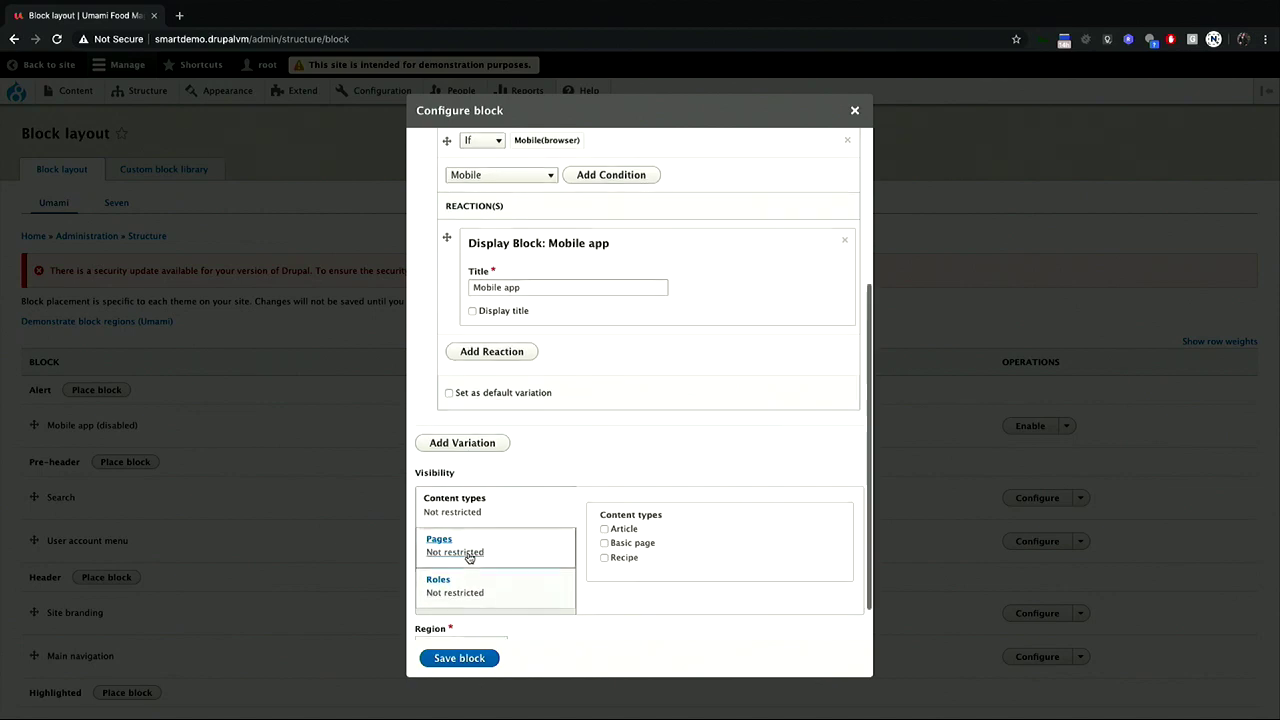
scroll(469, 557, "down", 1)
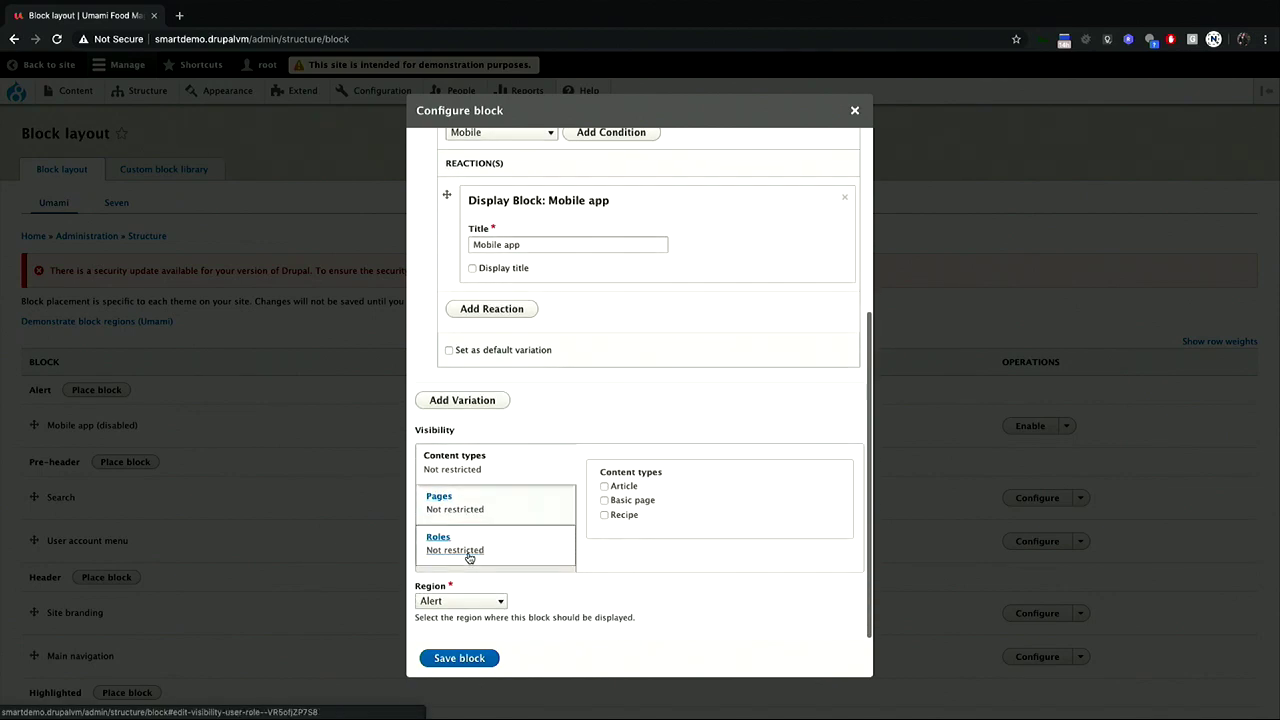
left_click(459, 658)
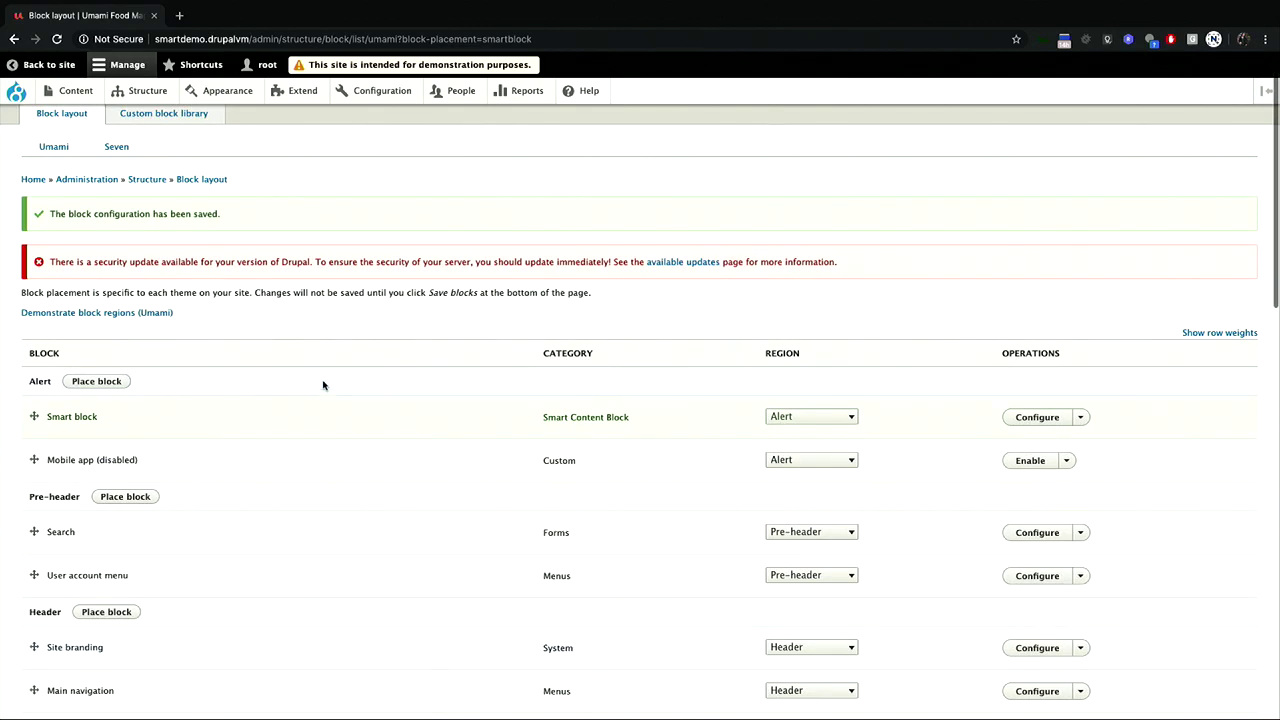
scroll(326, 383, "down", 1)
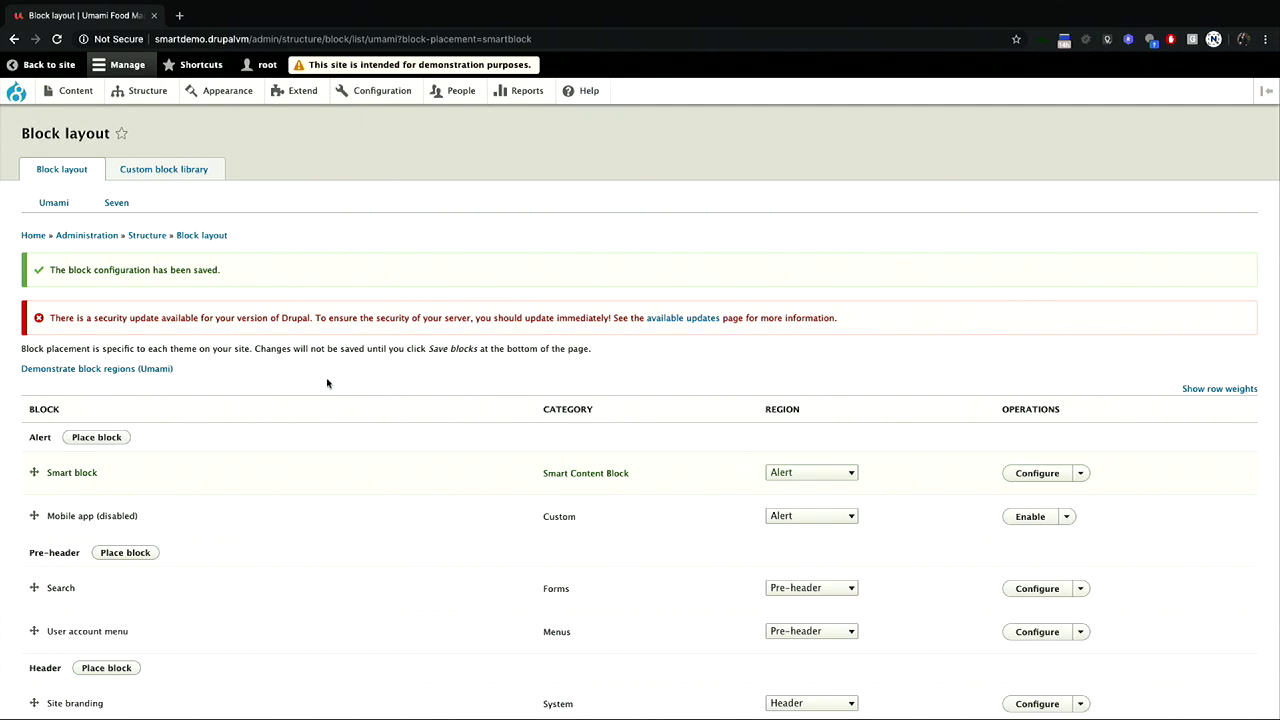
Step: Switch to the incognito window and test the home page, reloading it in Pixel 2 XL device emulation and again in desktop view
key("ctrl+Right")
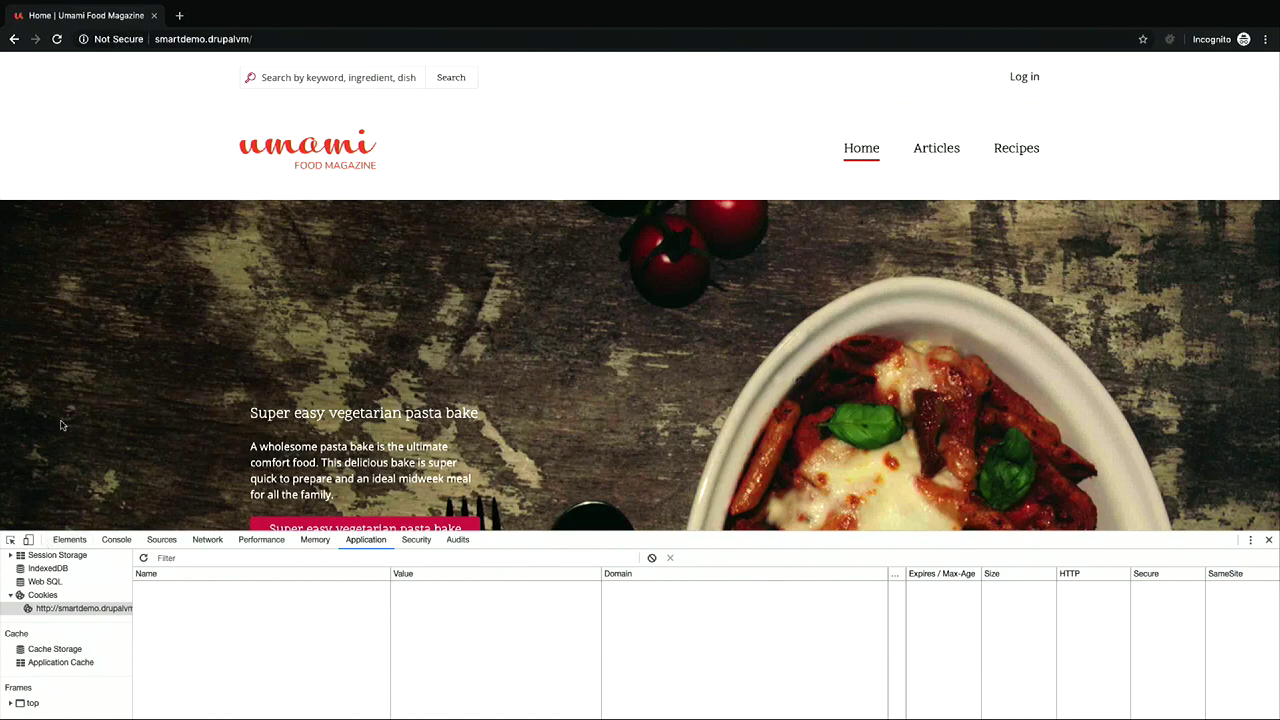
left_click(56, 42)
left_click(30, 541)
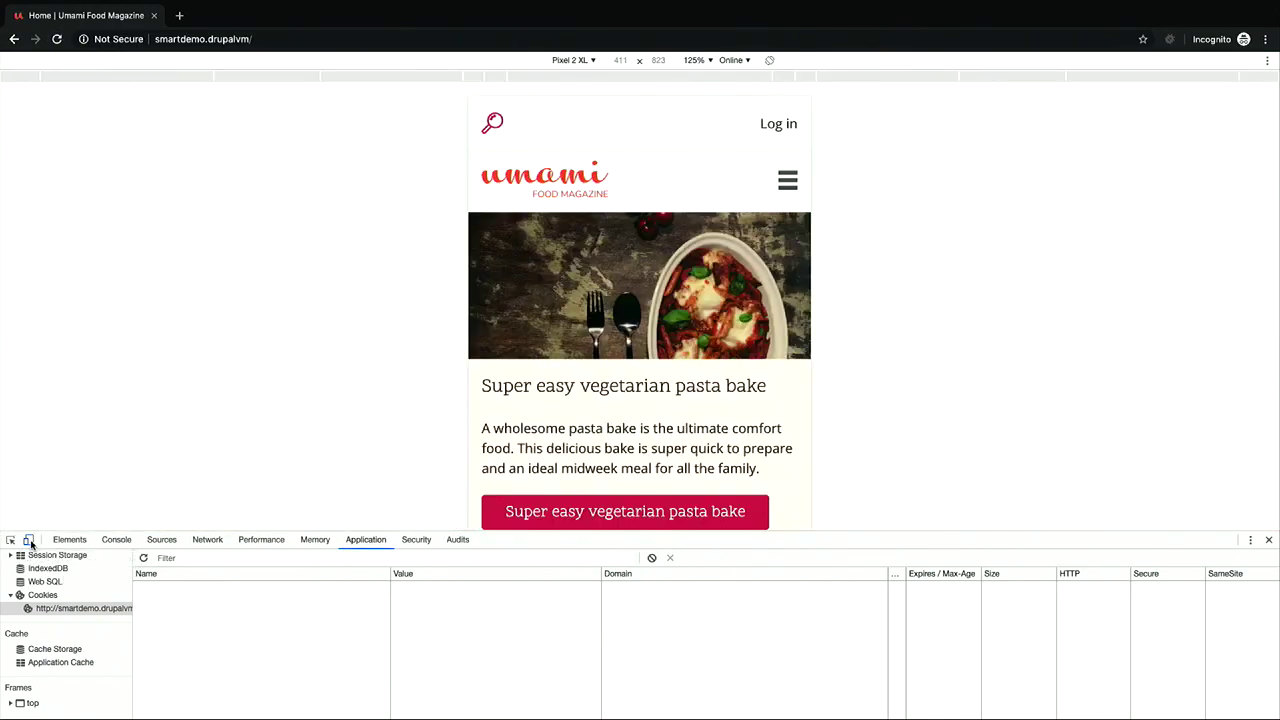
left_click(57, 39)
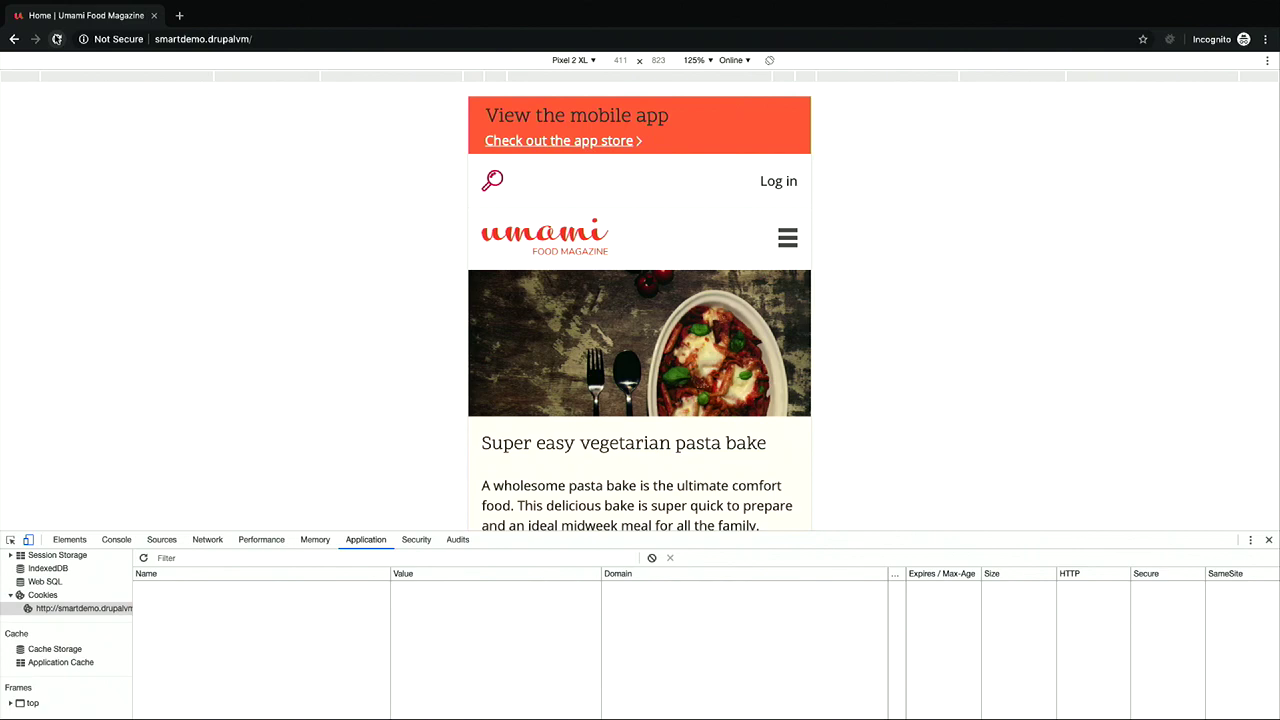
left_click(28, 541)
left_click(57, 39)
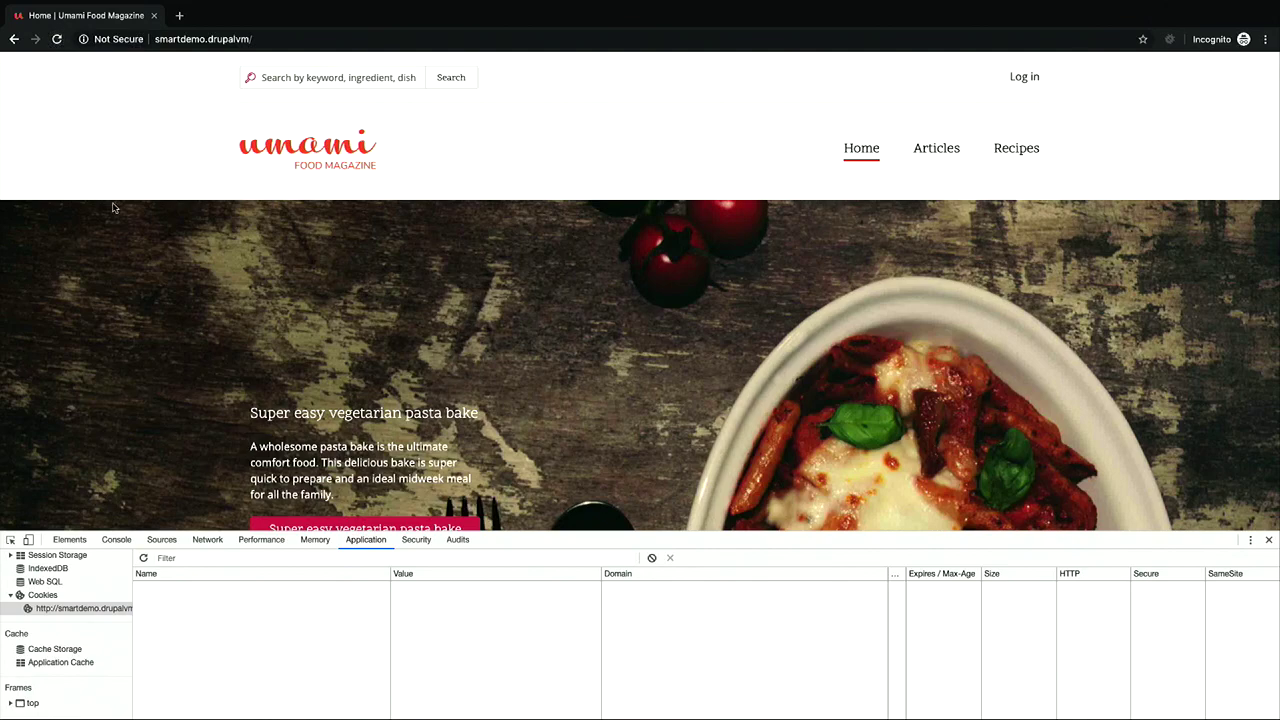
Step: Return to the block layout and disable the Umami Recipes Banner block in the Banner Top region
key("ctrl+Left")
scroll(245, 395, "down", 4)
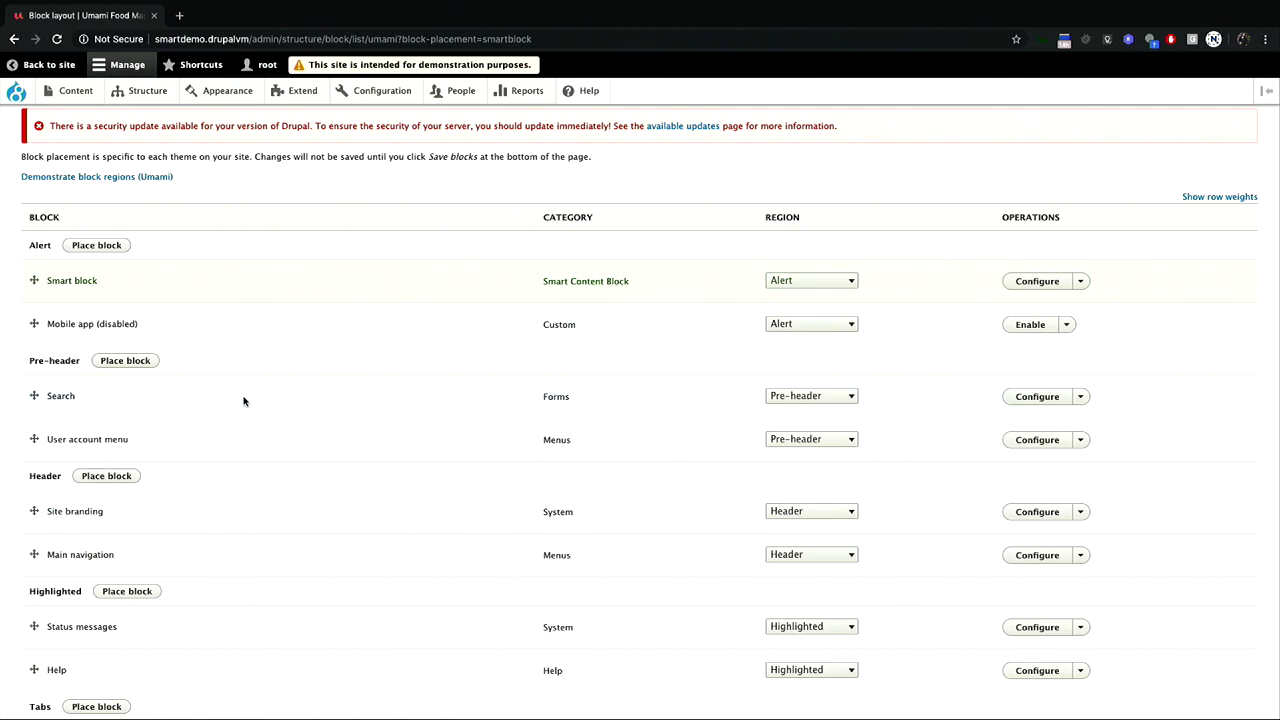
scroll(243, 401, "down", 5)
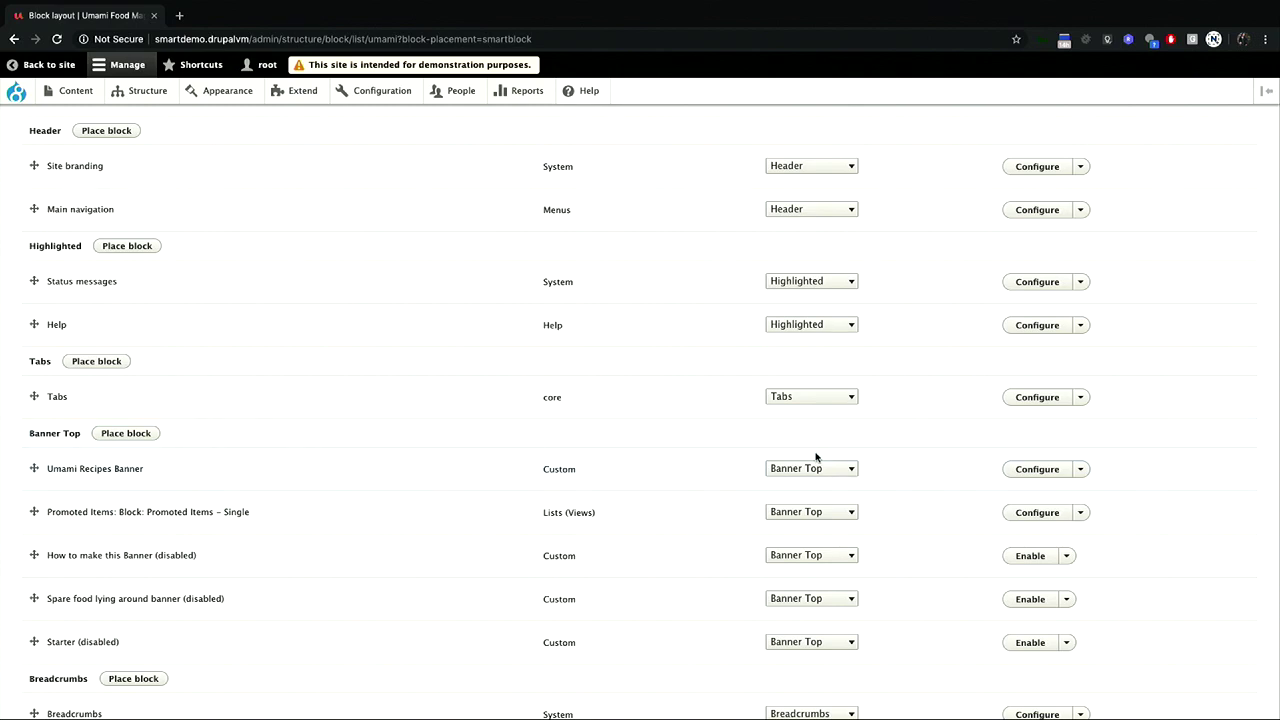
left_click(1081, 469)
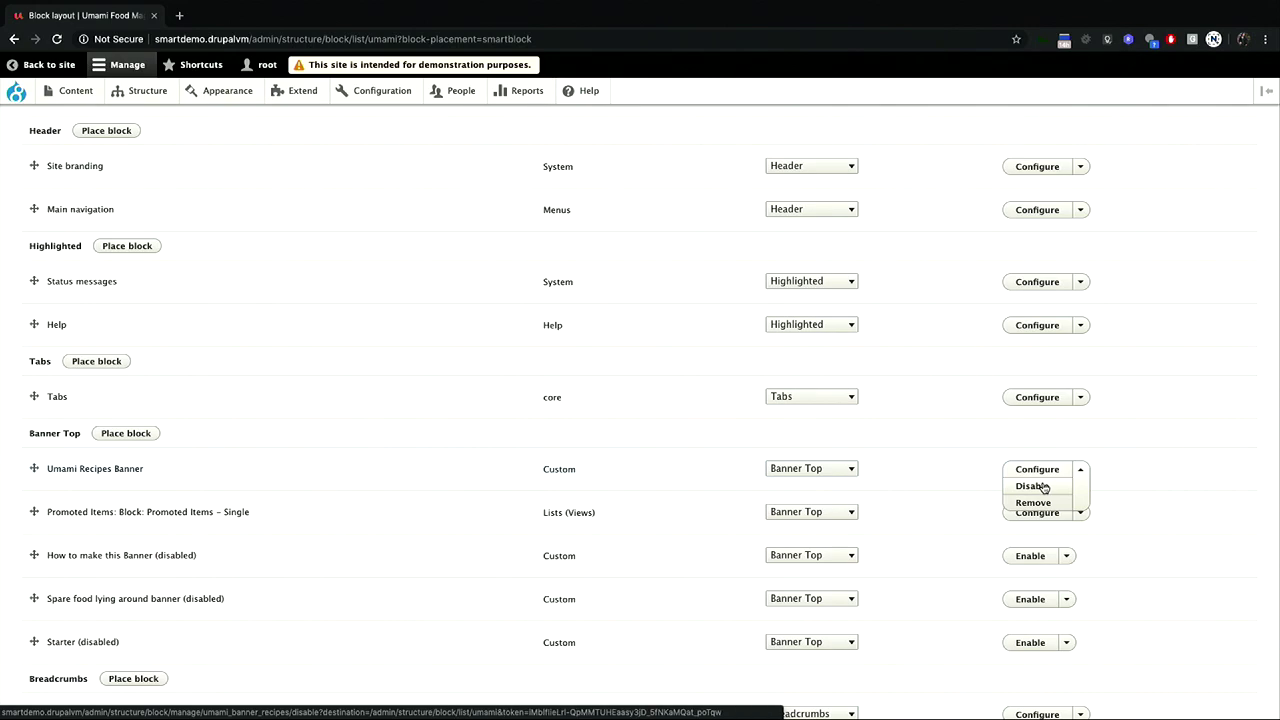
left_click(1040, 486)
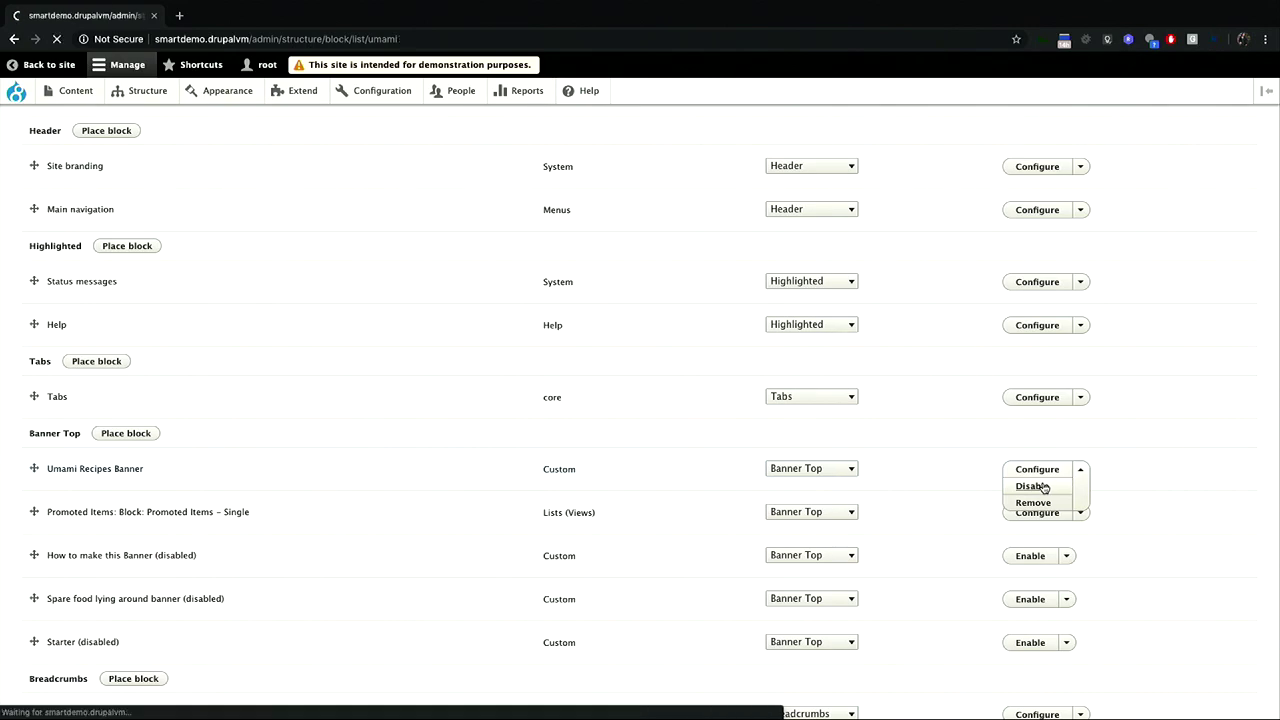
Step: Reload the home page in the incognito window to check the disabled banner and return to the block layout
key("ctrl+Right")
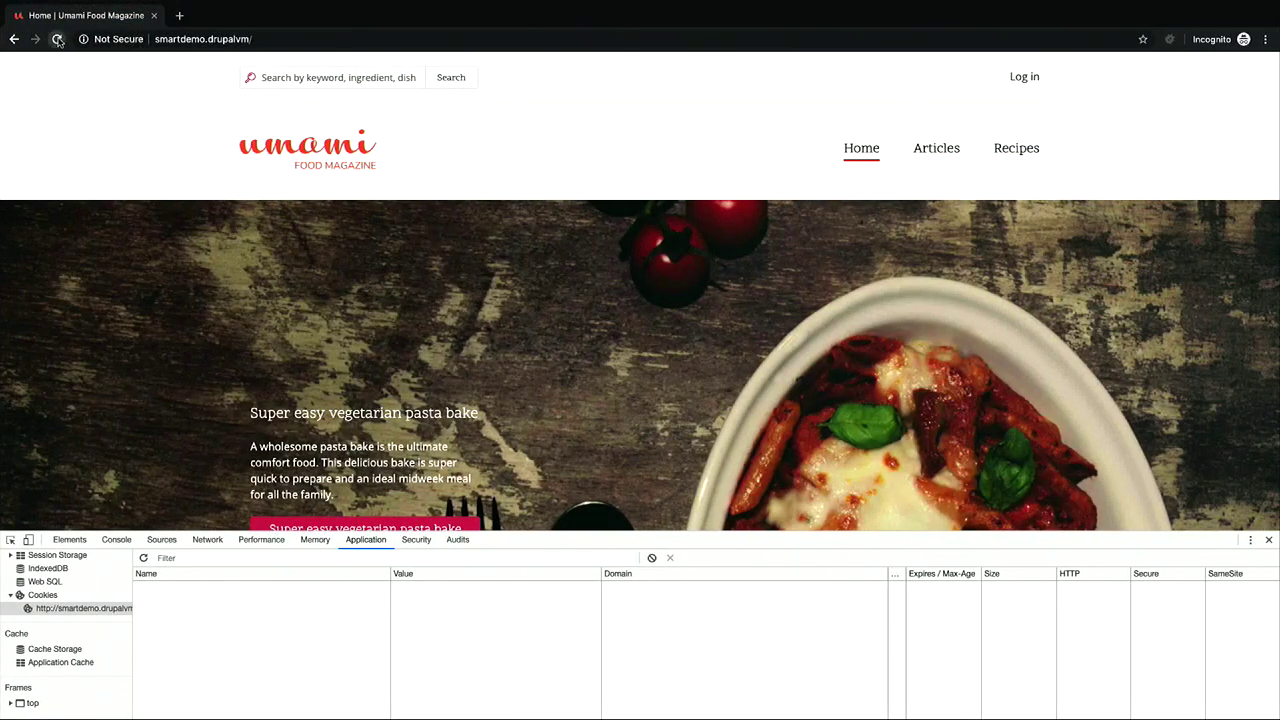
left_click(57, 39)
key("ctrl+Left")
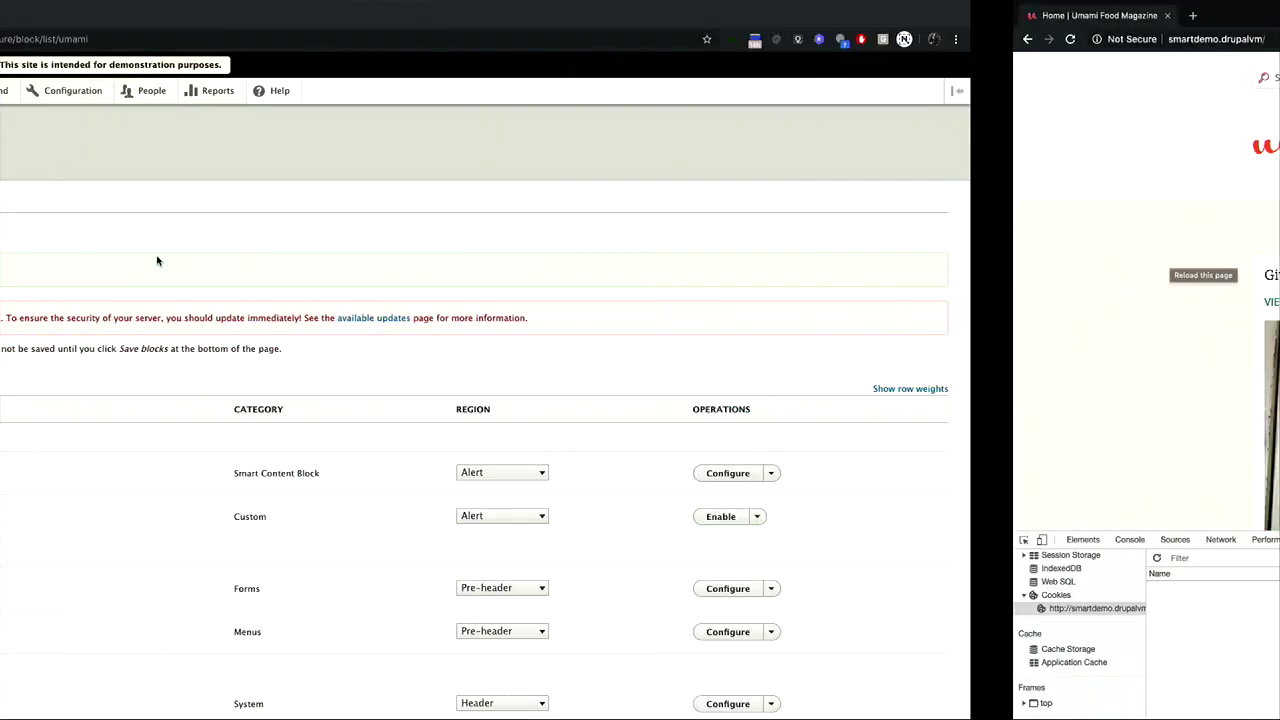
Step: Place a Smart block in the Banner Top region, adding a first variation and turning off the block's title display
scroll(260, 400, "down", 3)
scroll(232, 428, "down", 5)
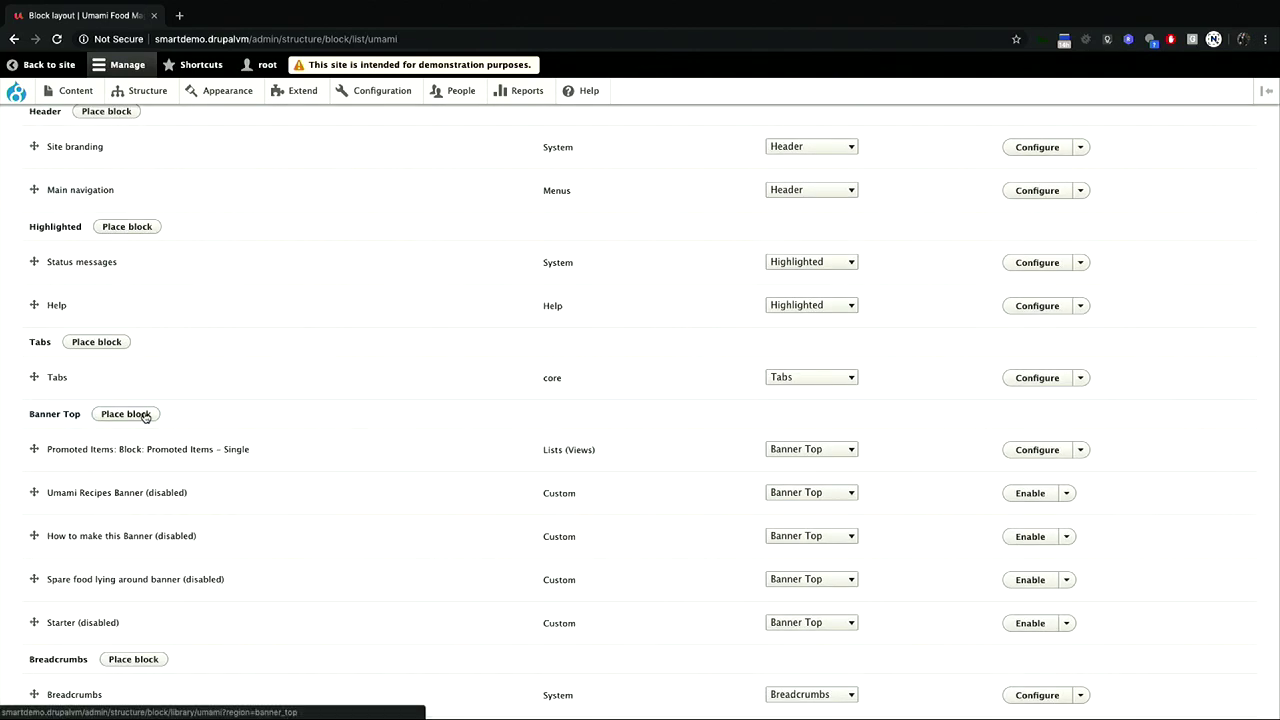
left_click(144, 417)
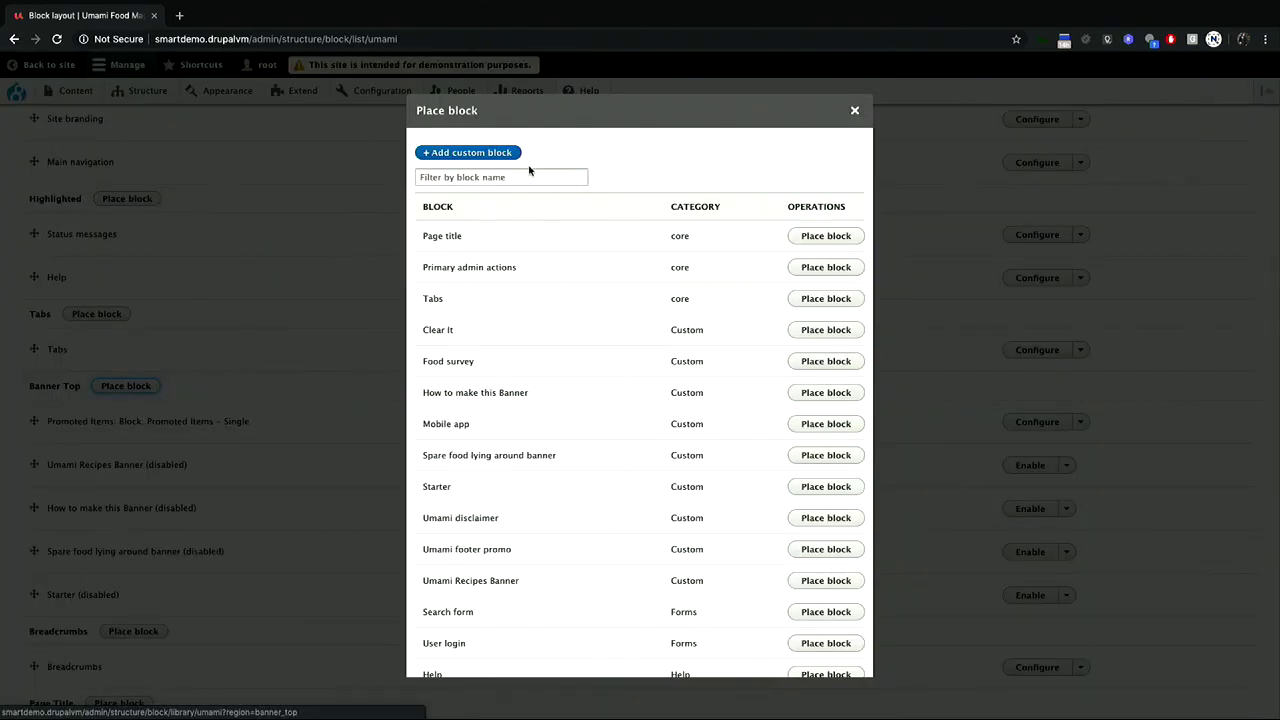
left_click(508, 178)
type("Smart")
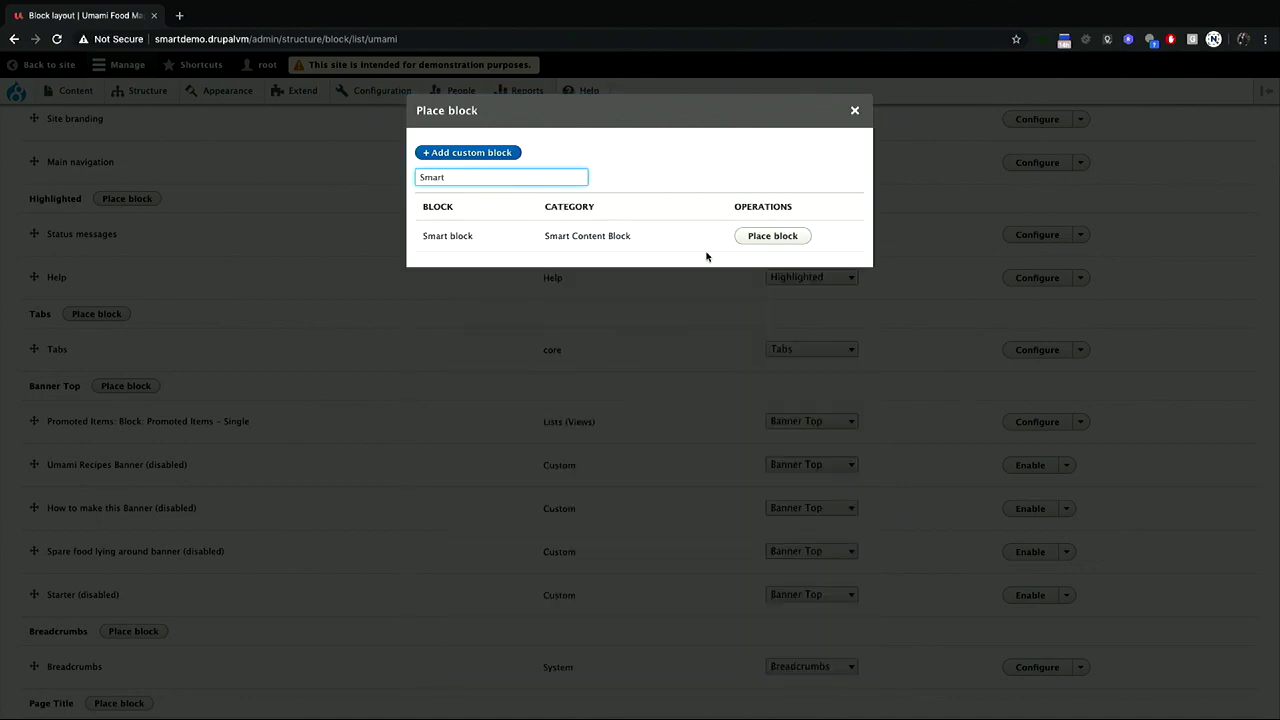
left_click(771, 237)
left_click(493, 363)
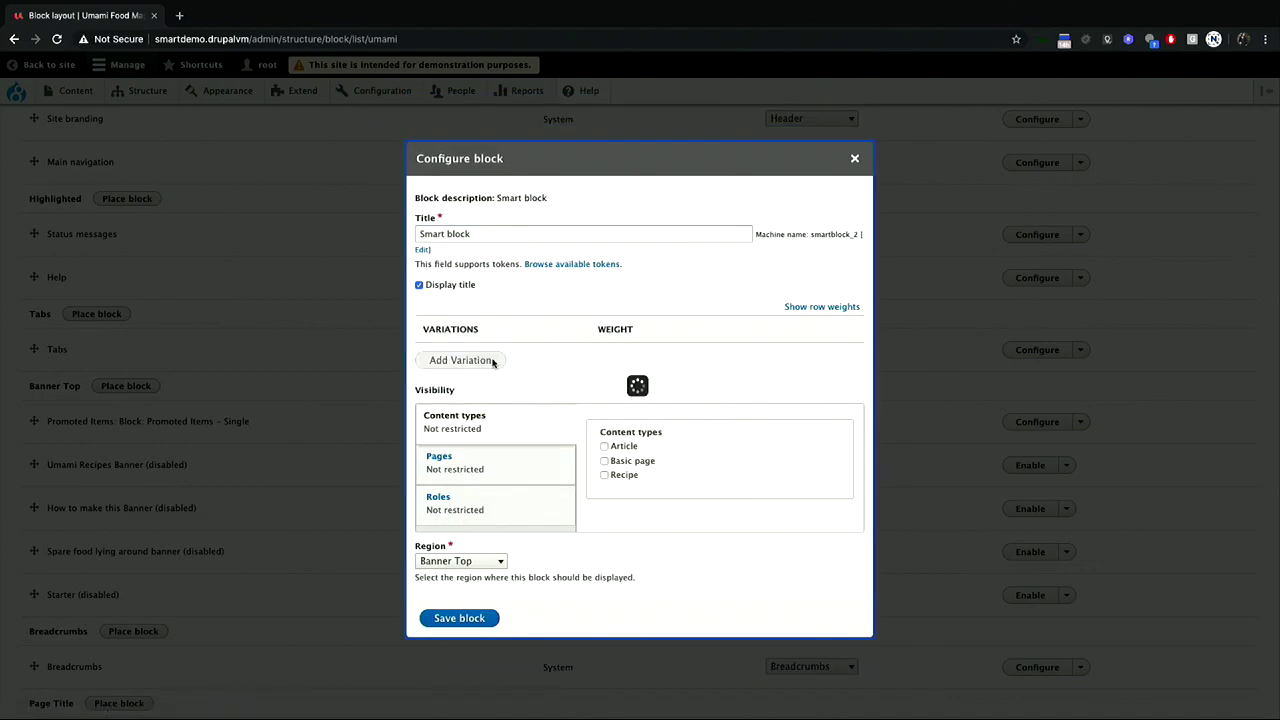
left_click(419, 237)
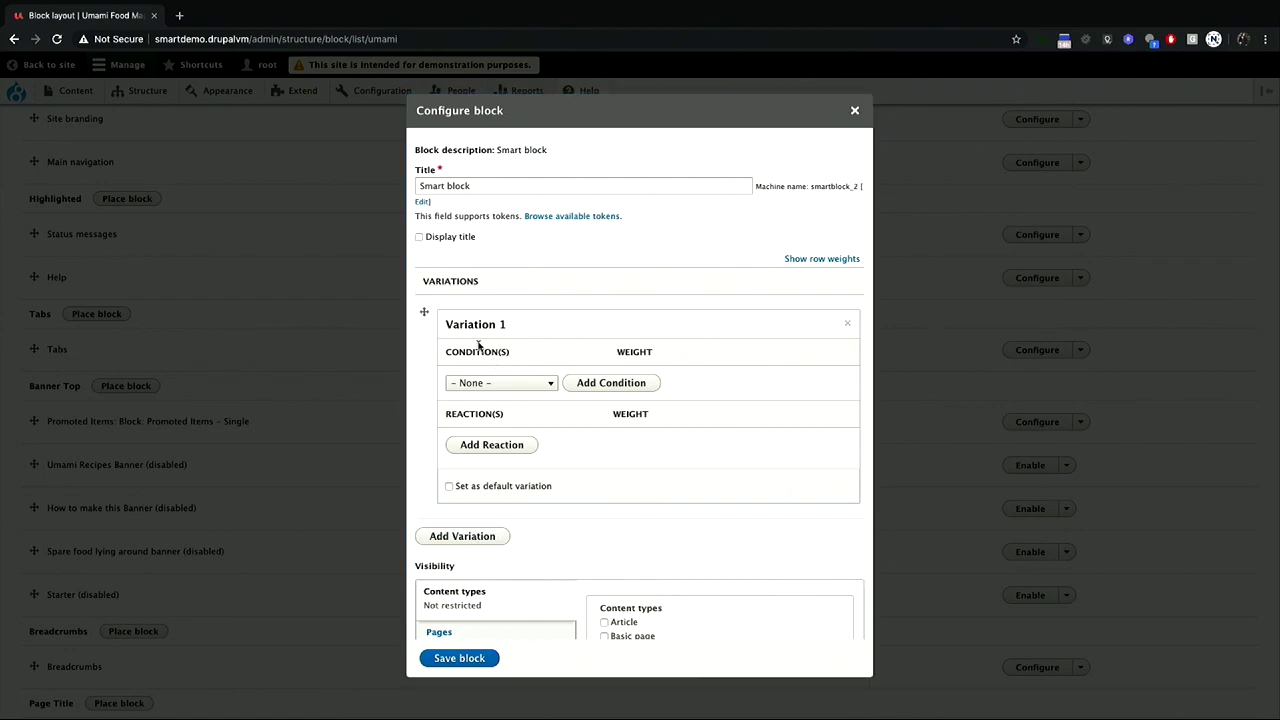
left_click(478, 384)
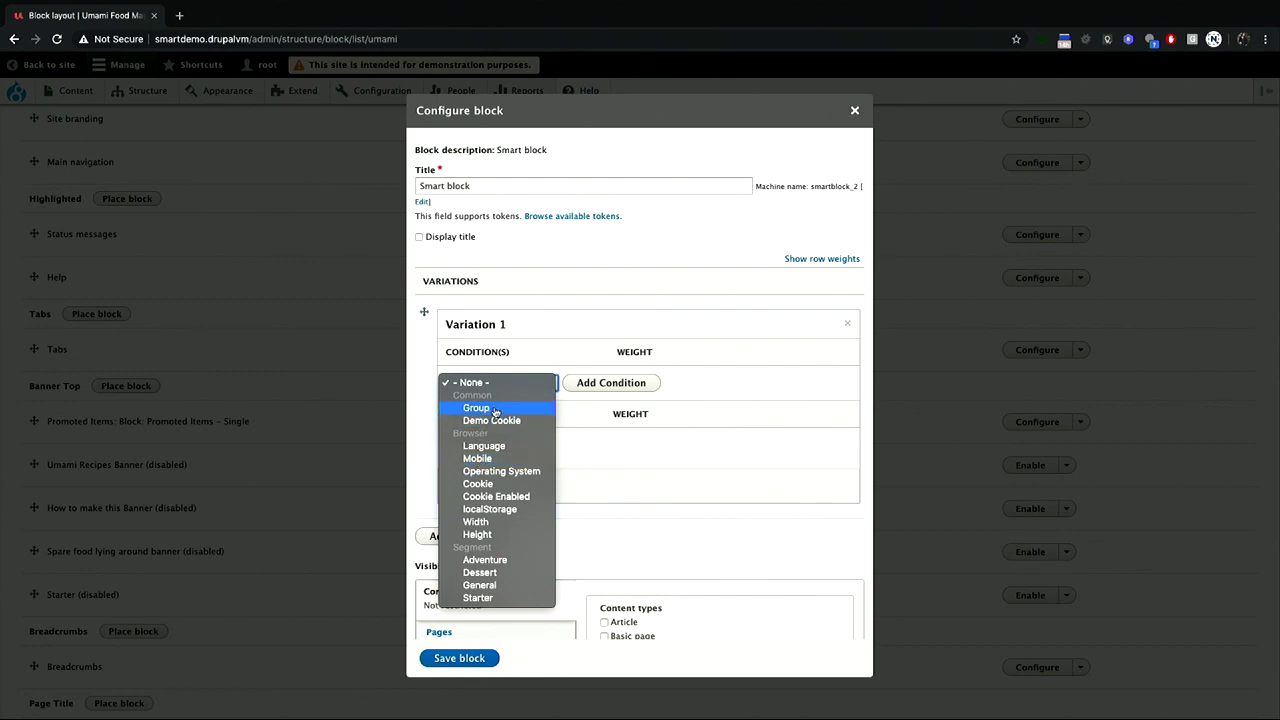
left_click(495, 484)
left_click(619, 386)
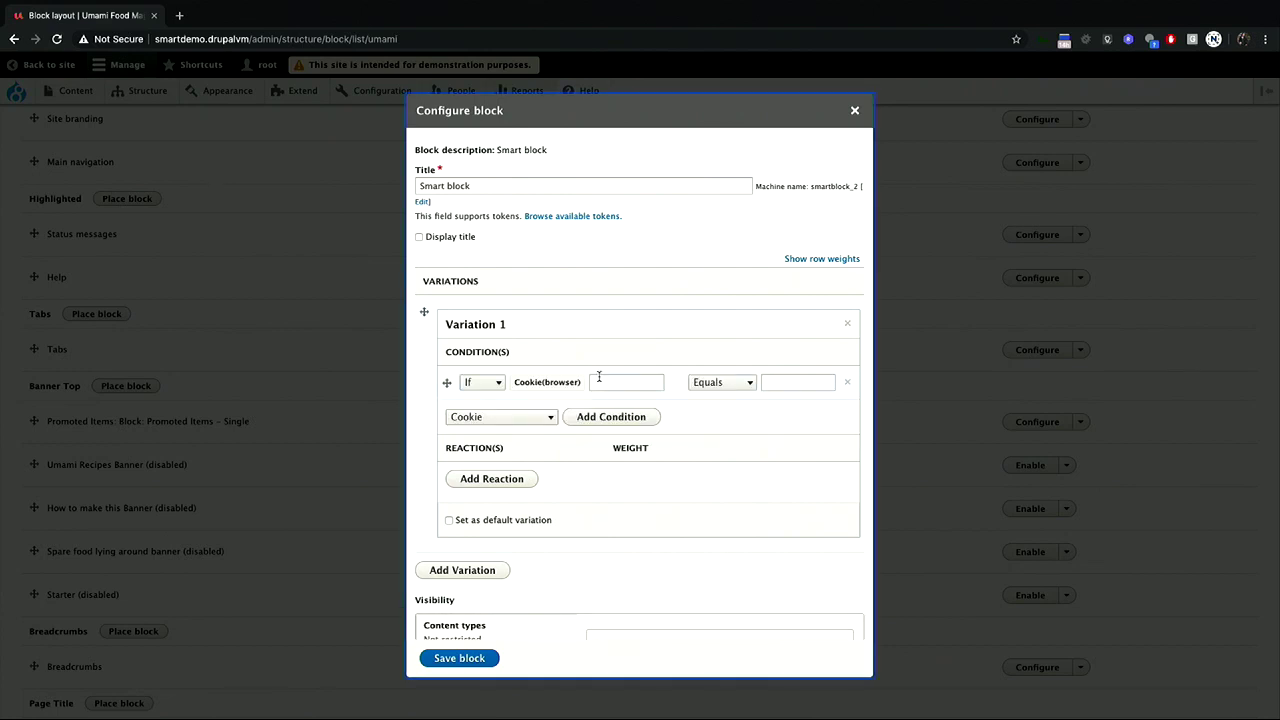
left_click(602, 381)
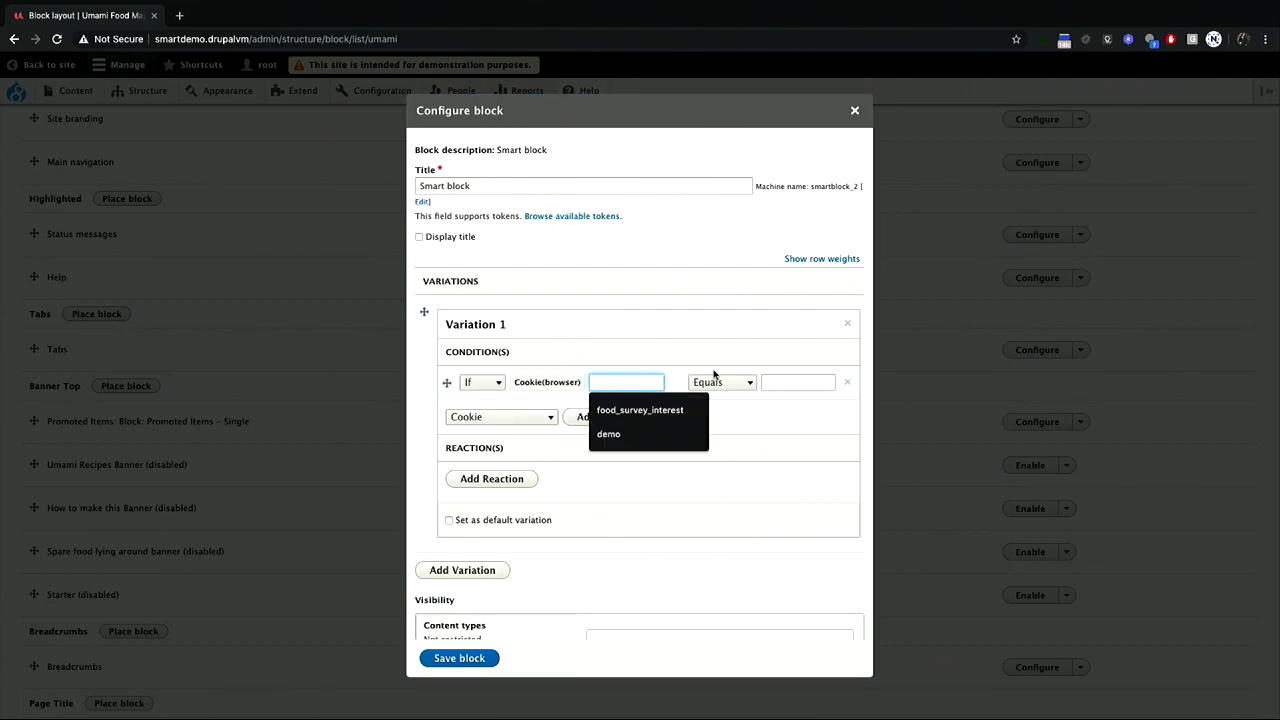
left_click(846, 385)
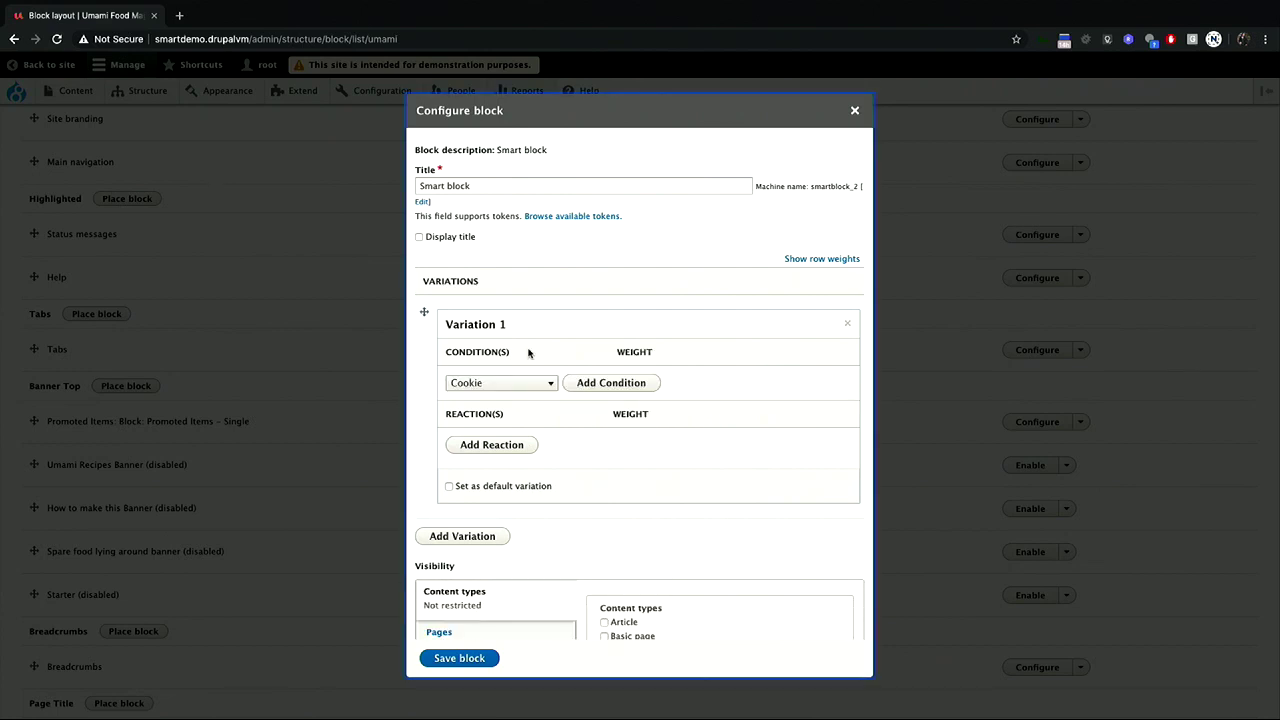
Step: Add a Demo Cookie condition to Variation 1 that equals dessert
left_click(478, 381)
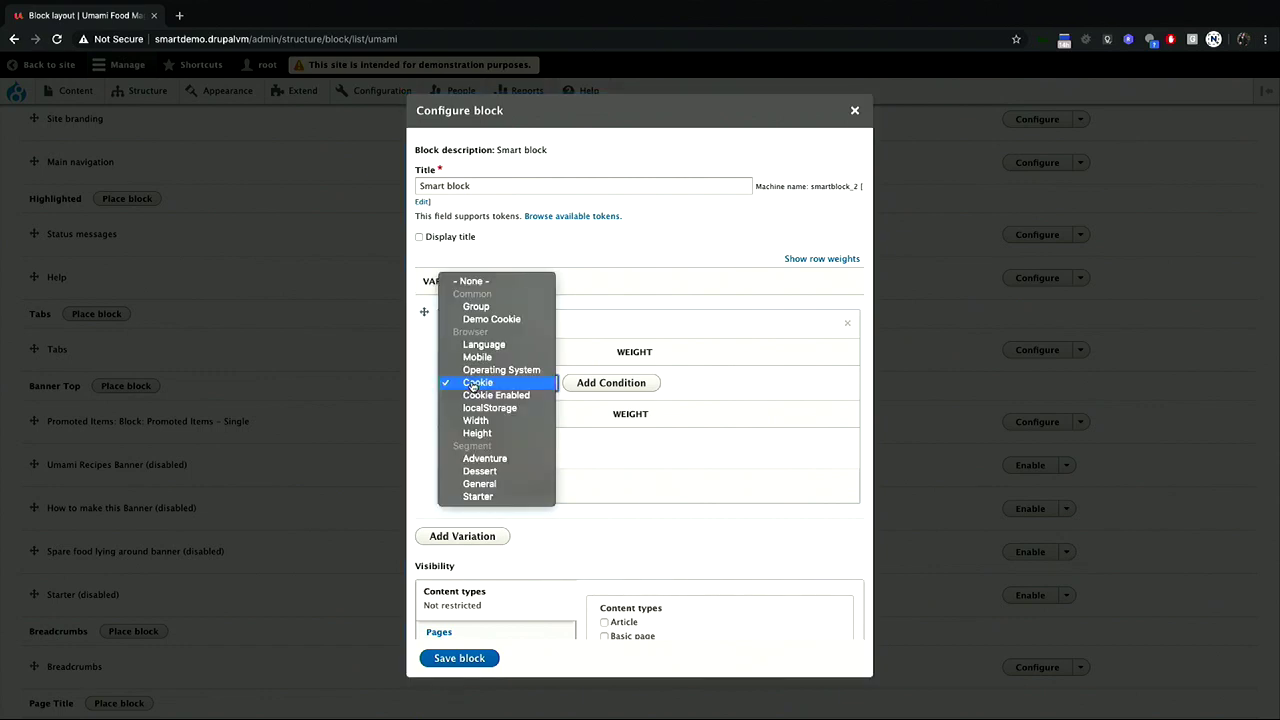
left_click(492, 319)
left_click(605, 384)
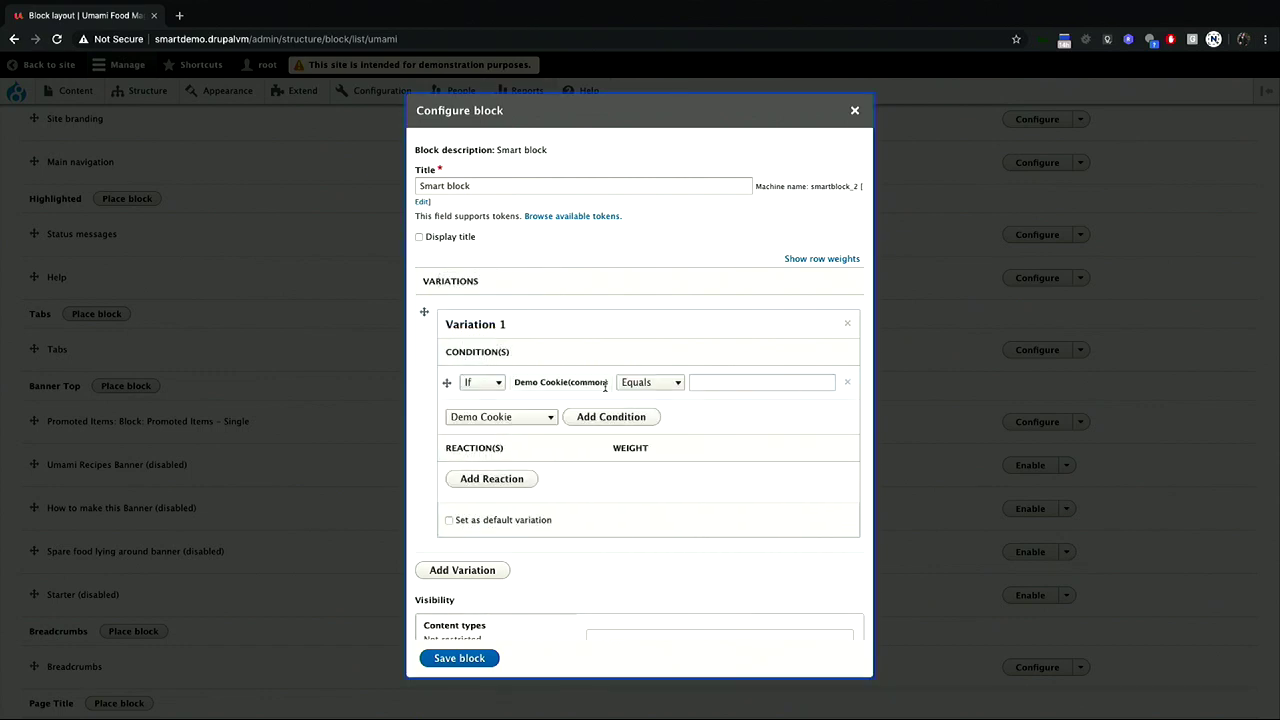
left_click(716, 381)
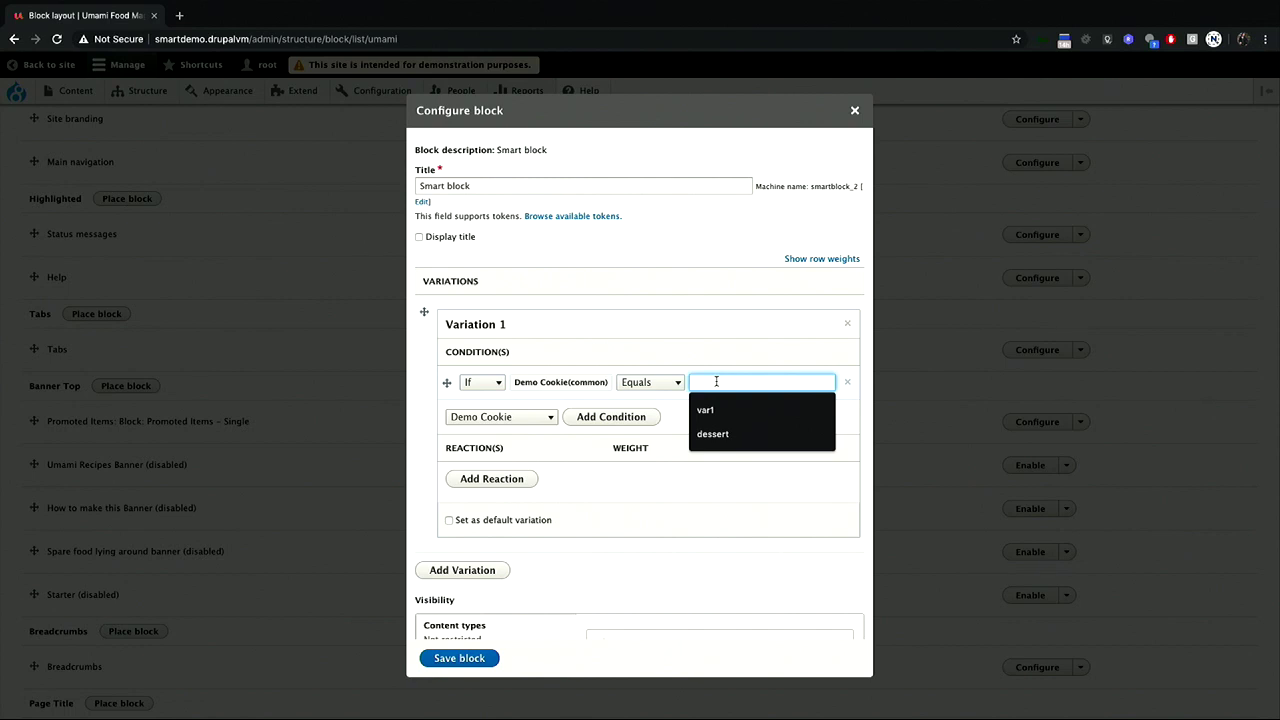
left_click(712, 434)
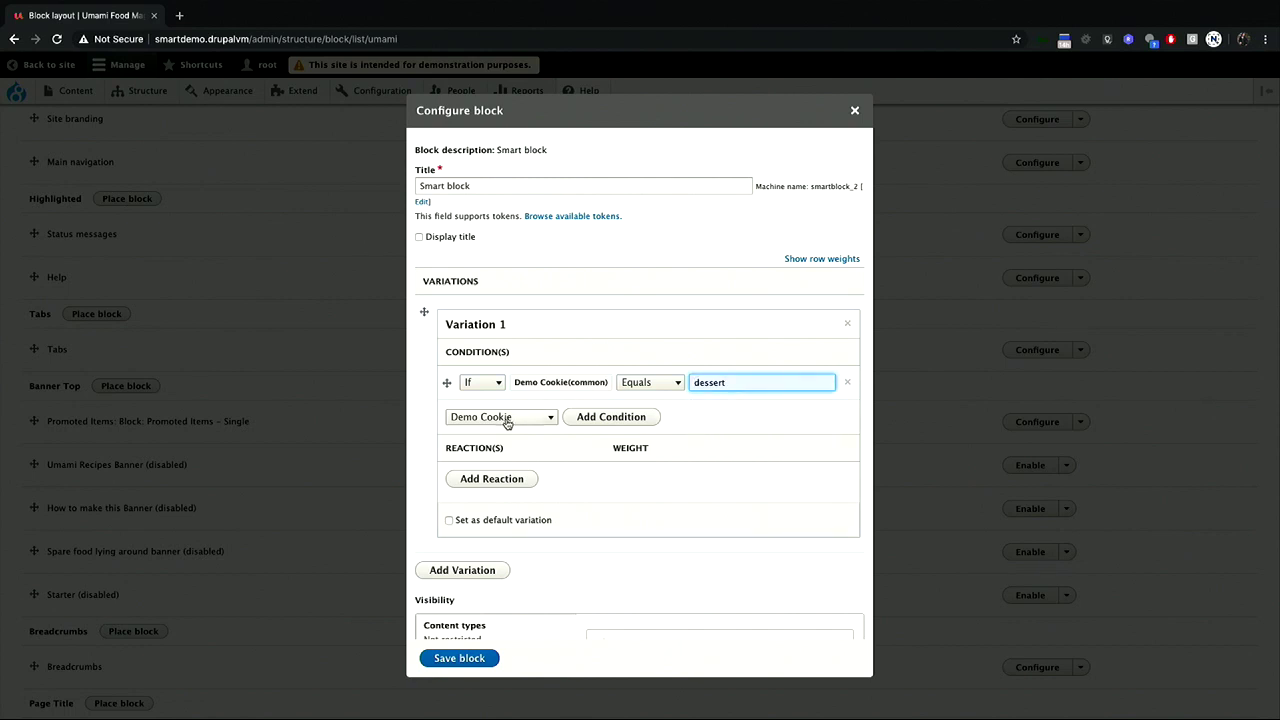
Step: Add a reaction to Variation 1 that displays the How to make this Banner block without its title
left_click(497, 483)
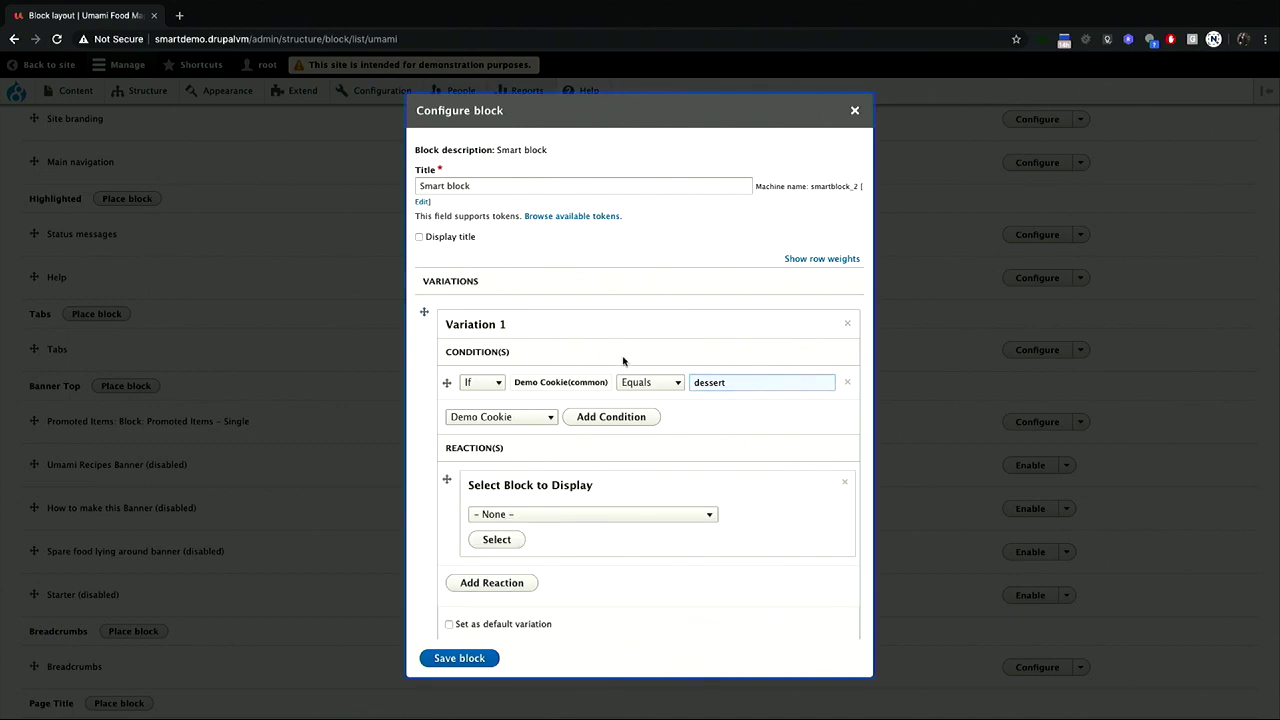
left_click(638, 384)
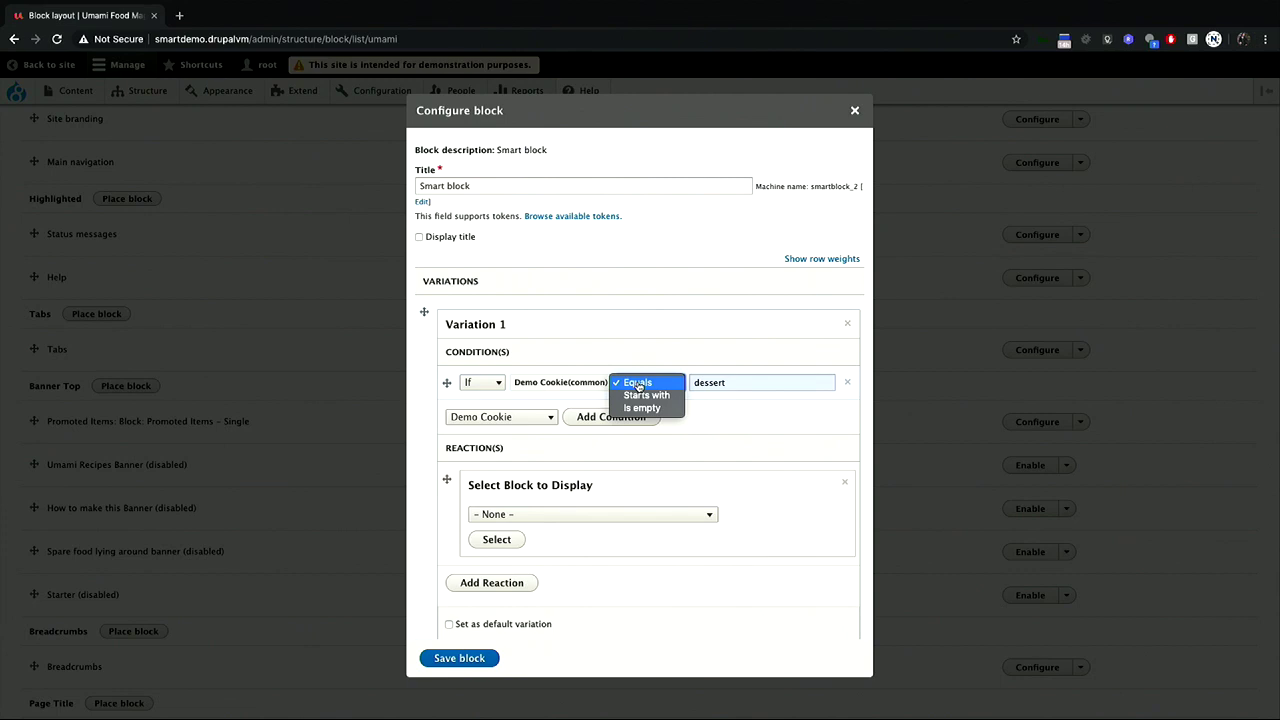
left_click(653, 334)
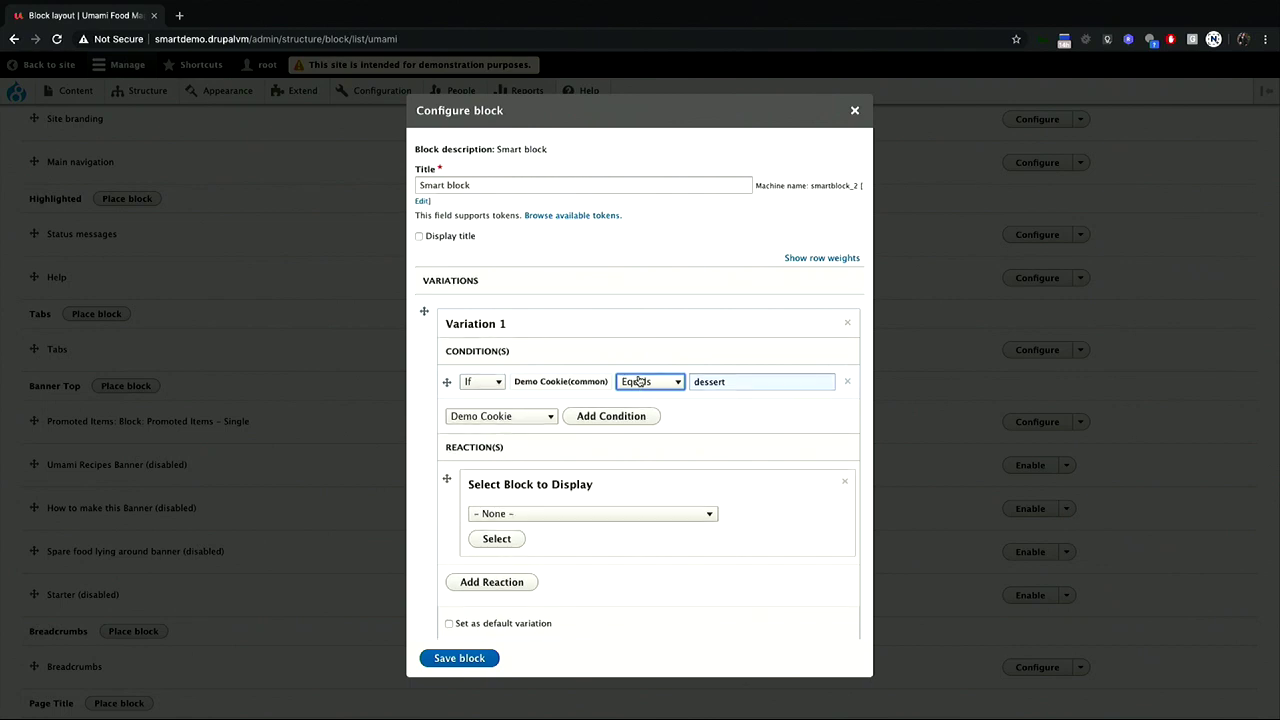
scroll(640, 382, "down", 1)
left_click(500, 432)
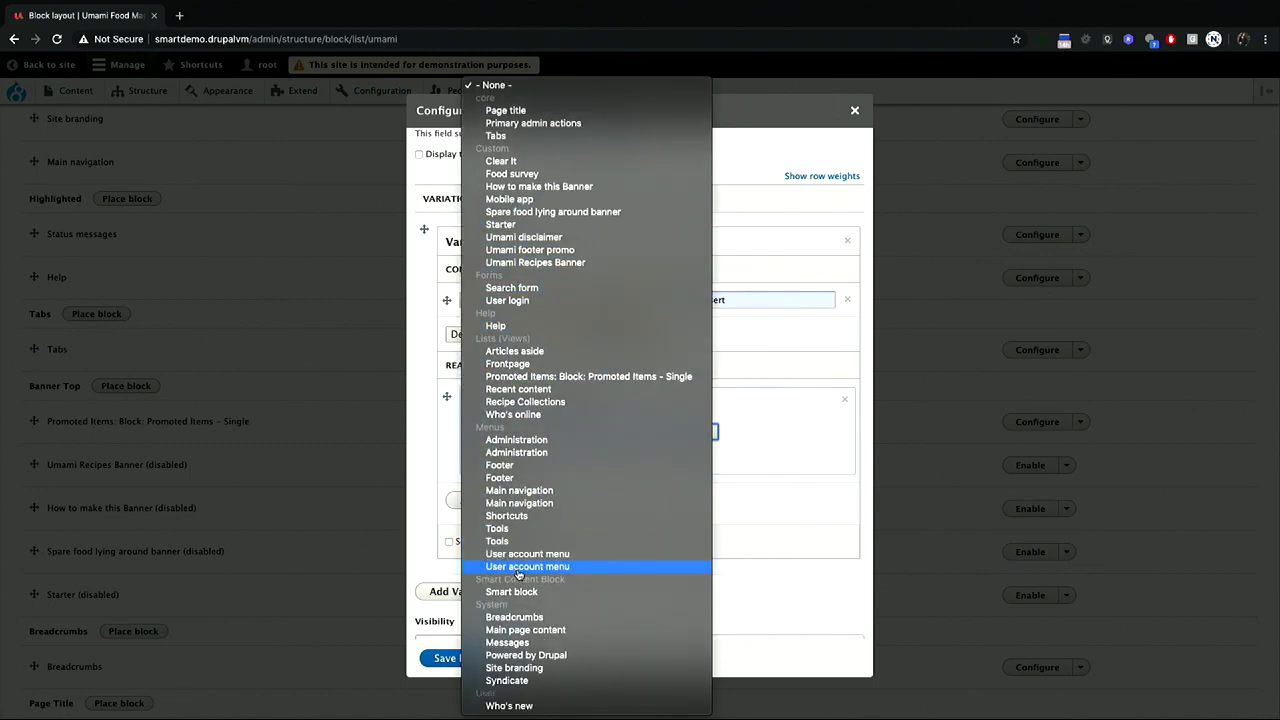
left_click(566, 188)
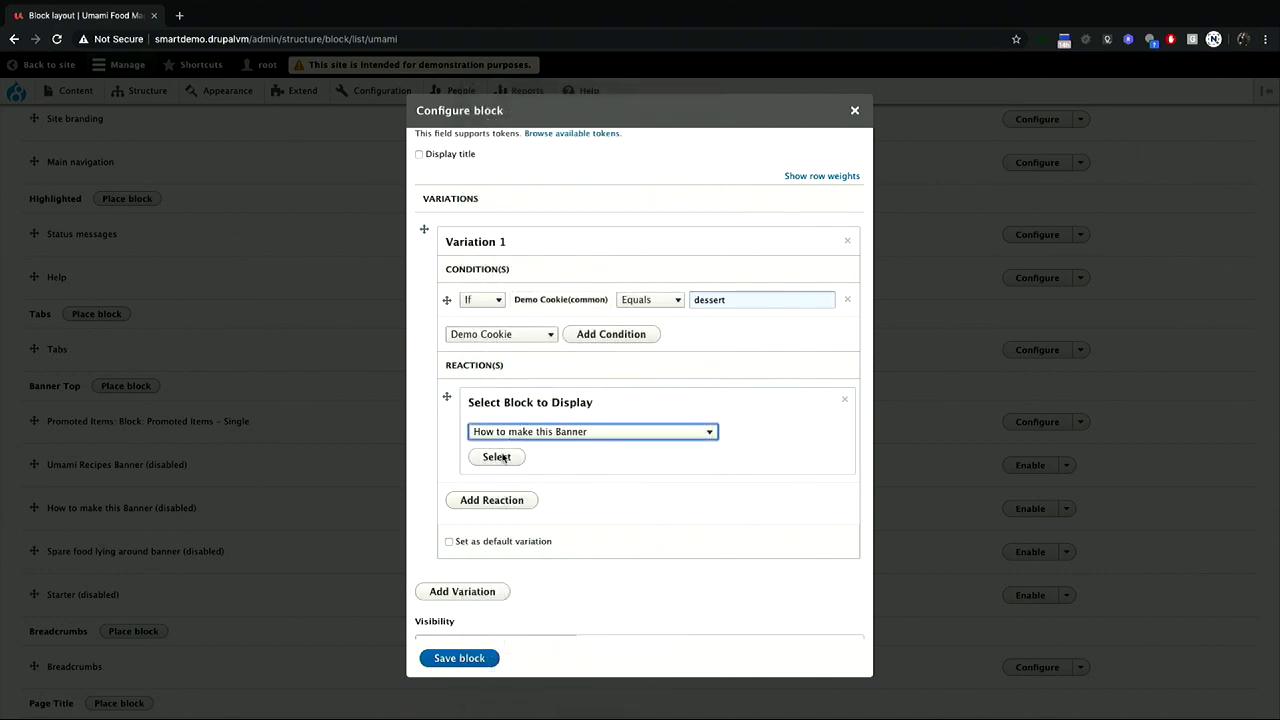
left_click(508, 457)
left_click(473, 471)
Step: Add a second variation to the Smart block and give it a Demo Cookie condition
scroll(470, 500, "down", 2)
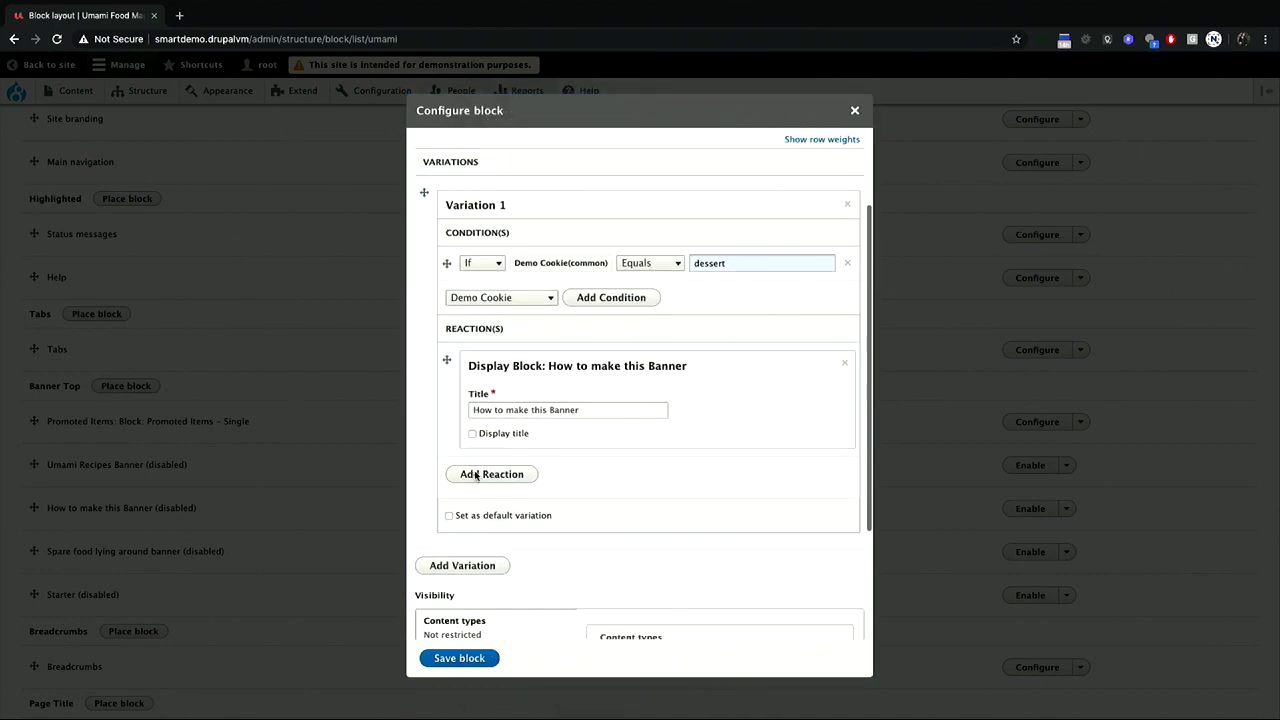
left_click(466, 534)
left_click(525, 247)
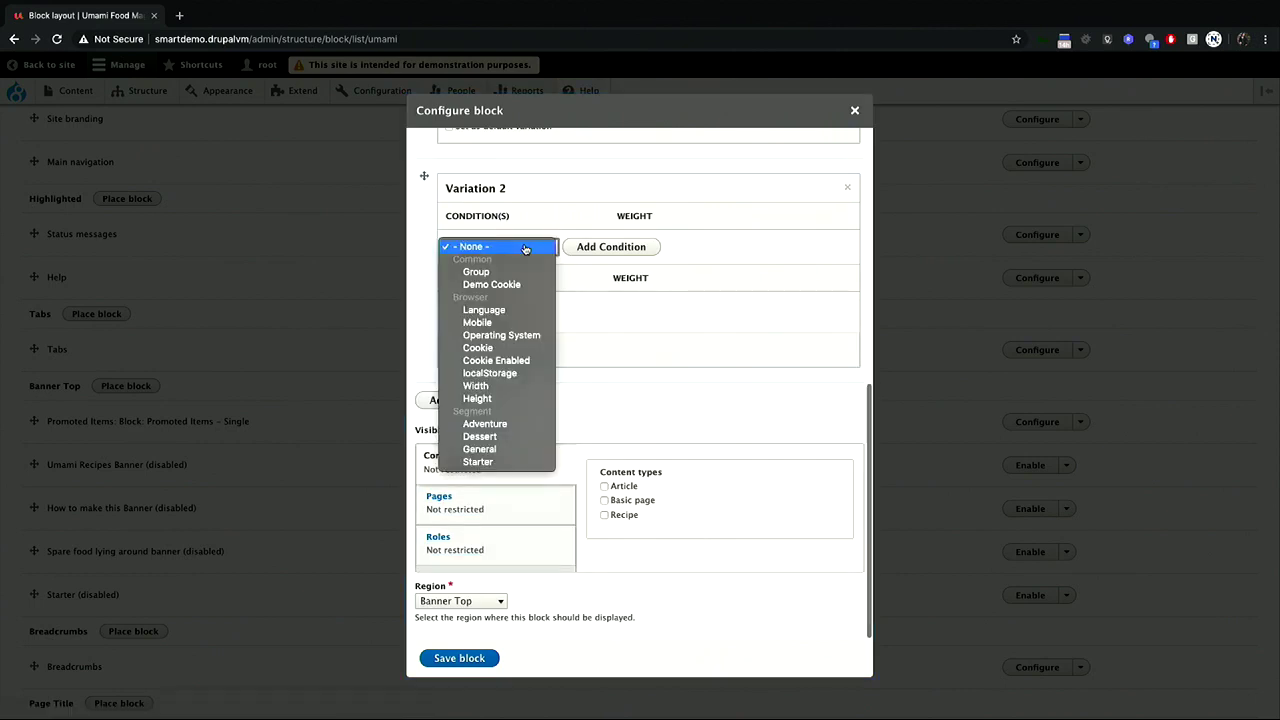
key("Escape")
key("Down")
left_click(604, 250)
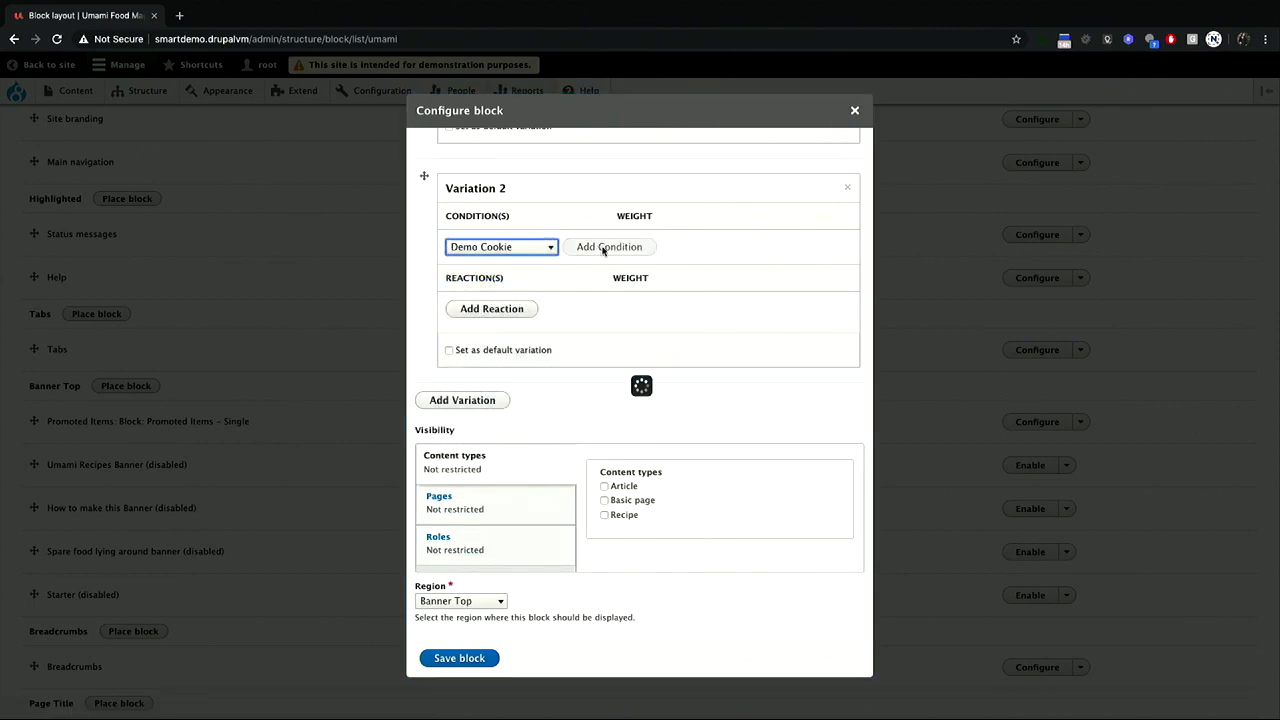
Step: Set Variation 2's Demo Cookie condition value to adventure, keeping the Equals operator
left_click(720, 243)
scroll(720, 243, "up", 3)
scroll(720, 243, "up", 3)
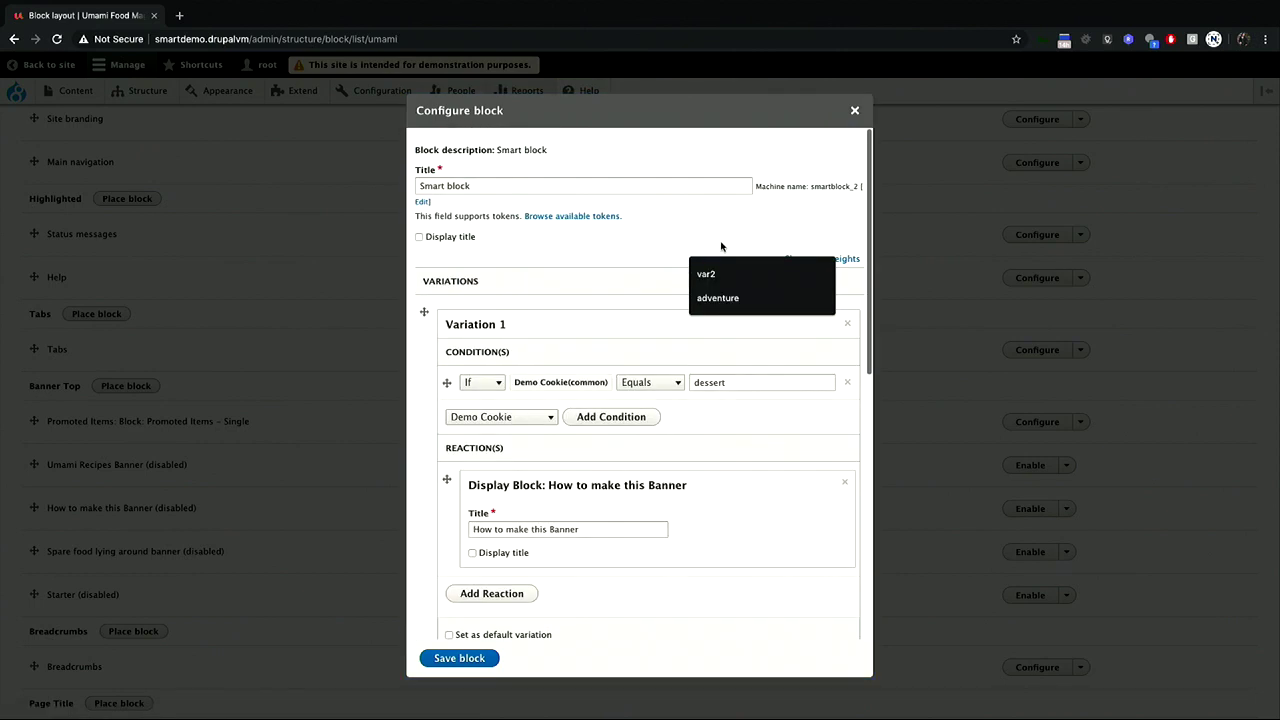
scroll(720, 246, "down", 3)
left_click(736, 299)
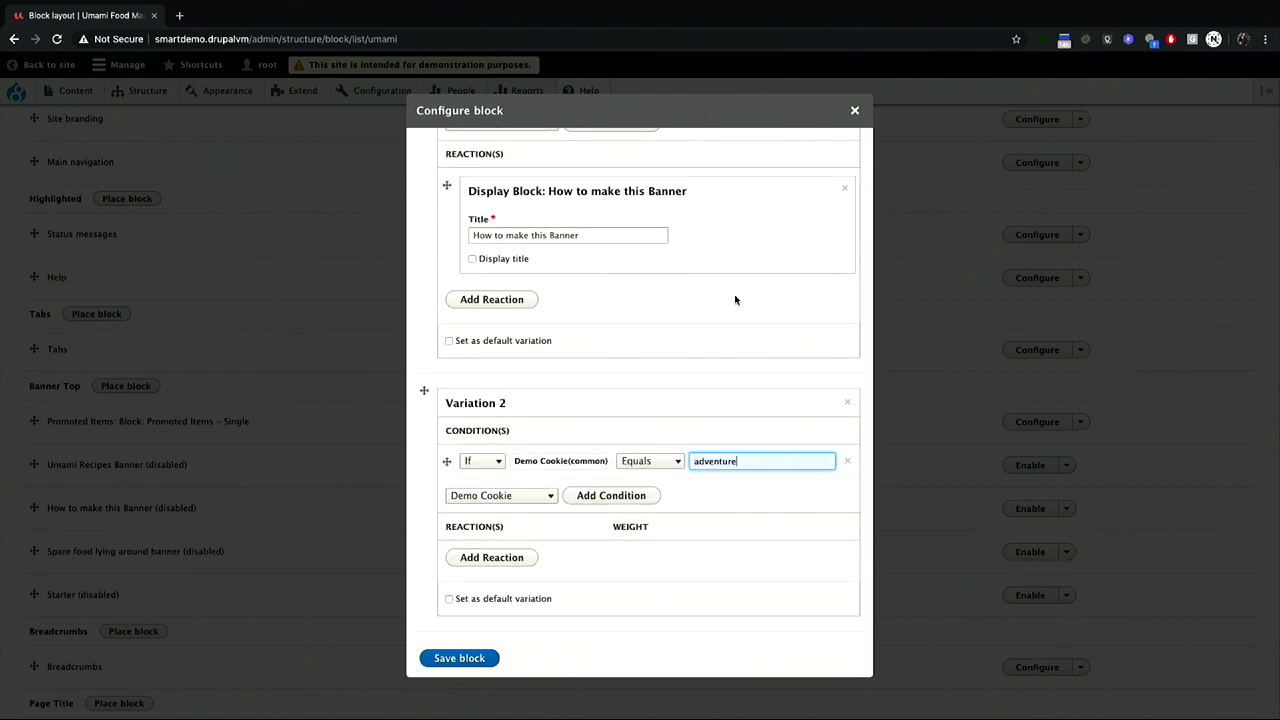
scroll(714, 360, "down", 5)
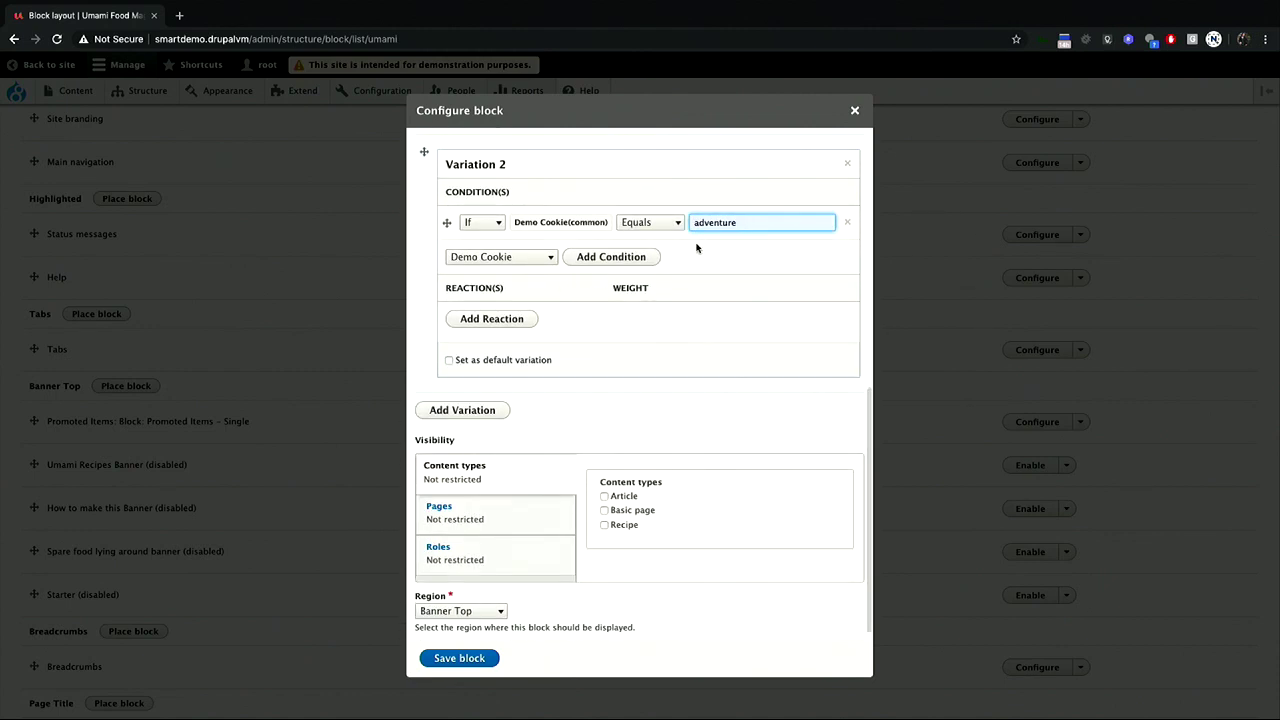
left_click(747, 219)
left_click(650, 221)
left_click(666, 210)
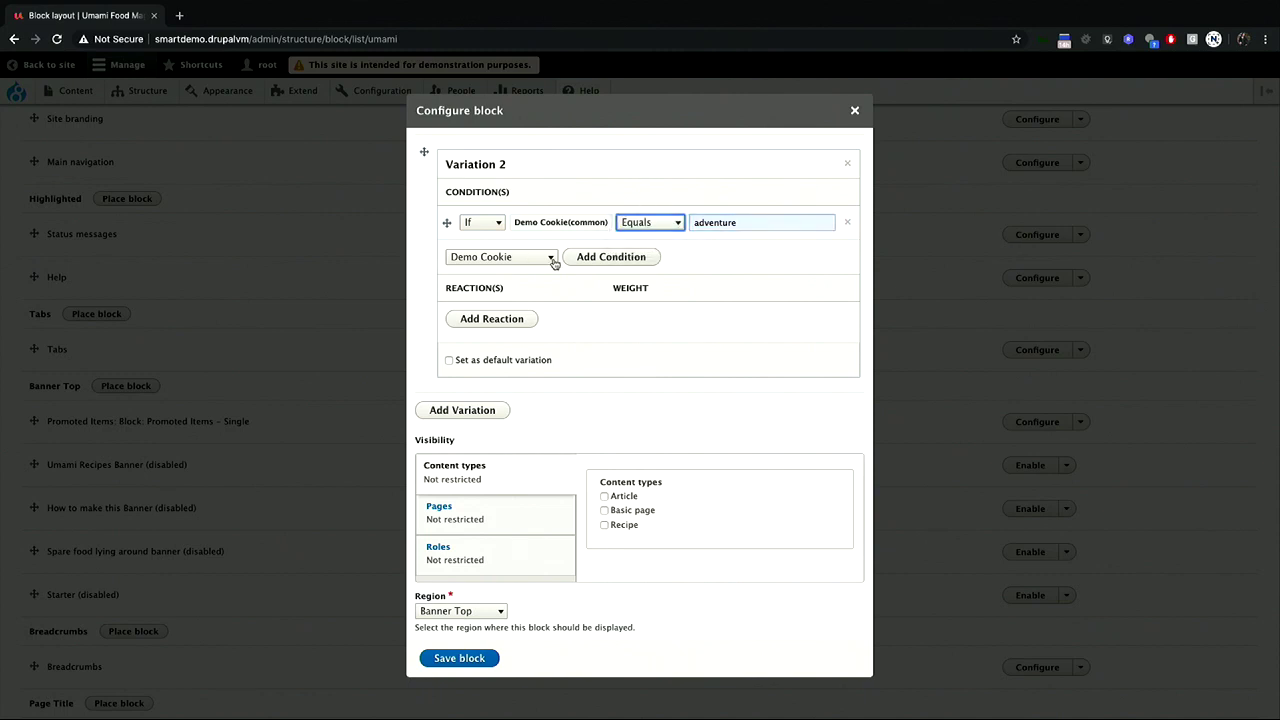
Step: Add a reaction to Variation 2 that displays the Spare food lying around banner block without its title
left_click(517, 318)
left_click(612, 356)
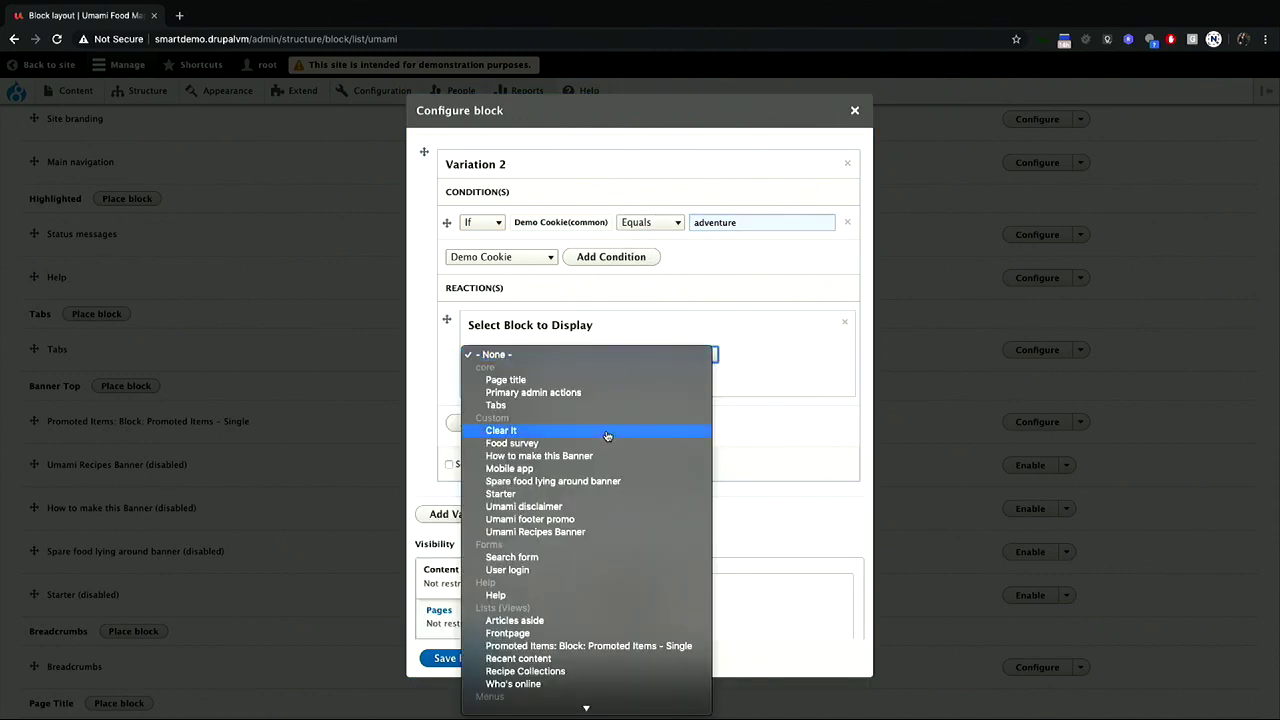
left_click(597, 481)
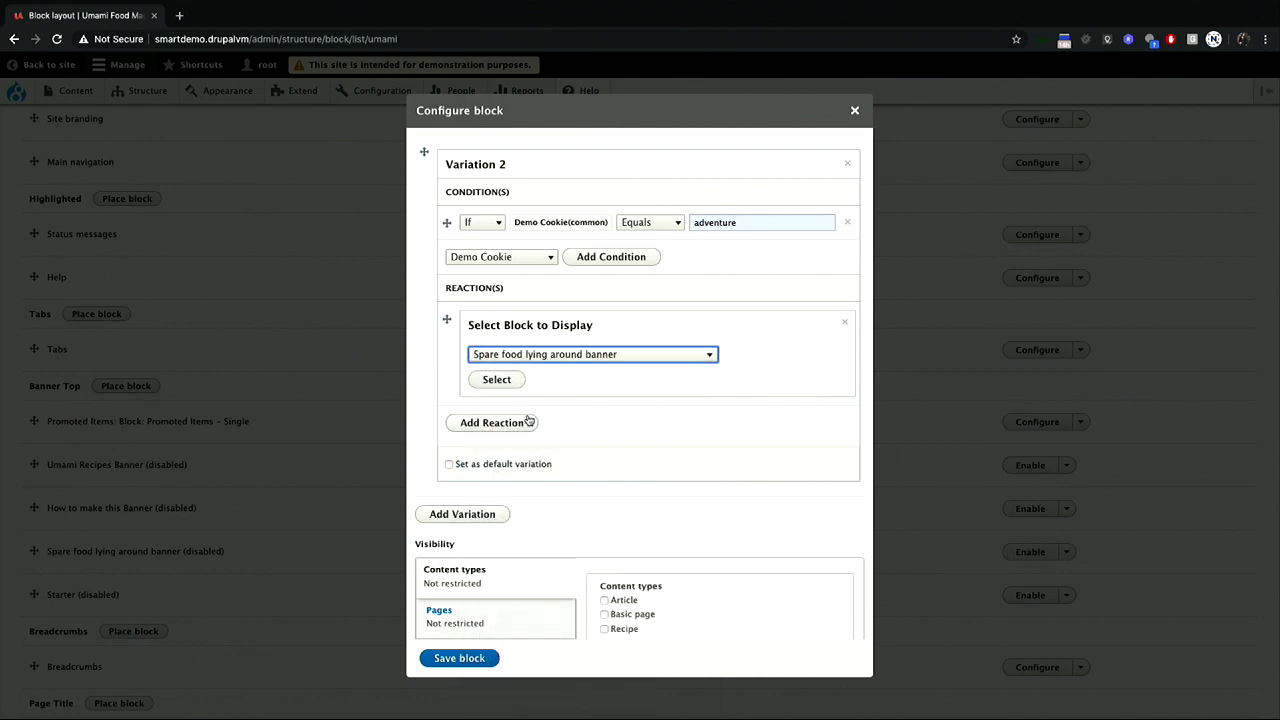
left_click(517, 385)
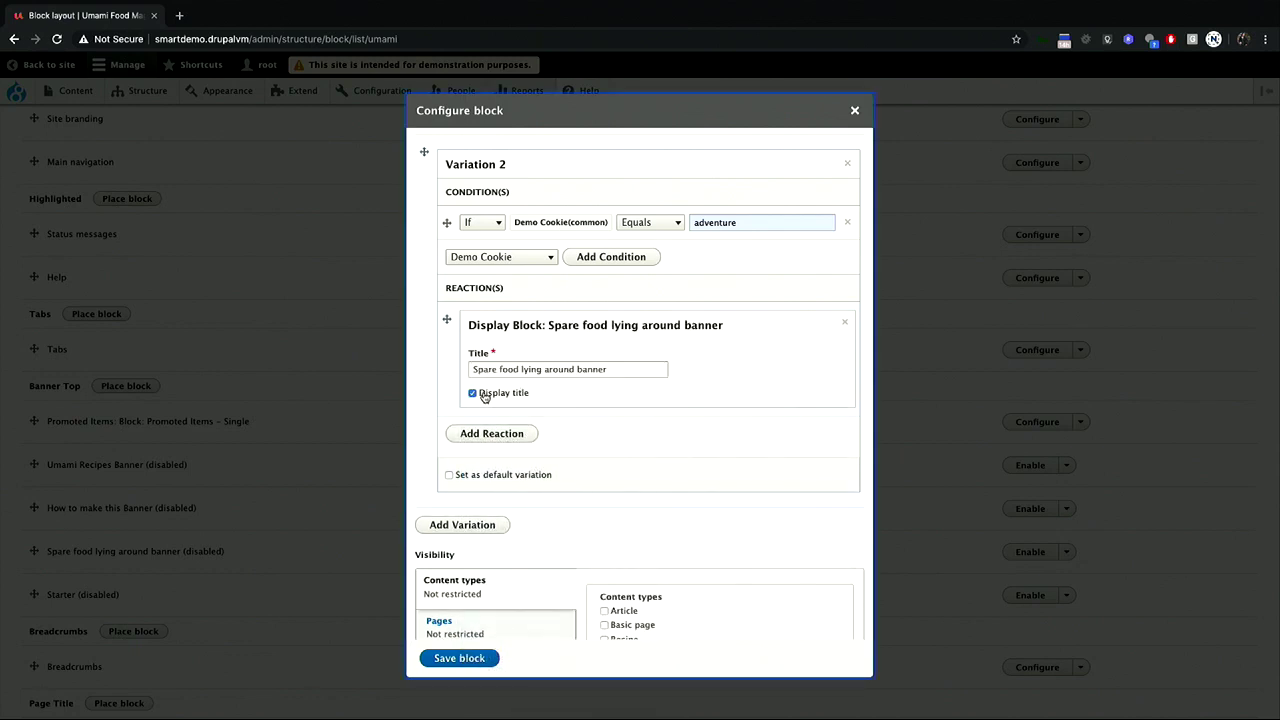
left_click(472, 392)
Step: Add a third variation to the Smart block with a Demo Cookie condition that equals general
scroll(446, 394, "down", 1)
scroll(446, 394, "up", 3)
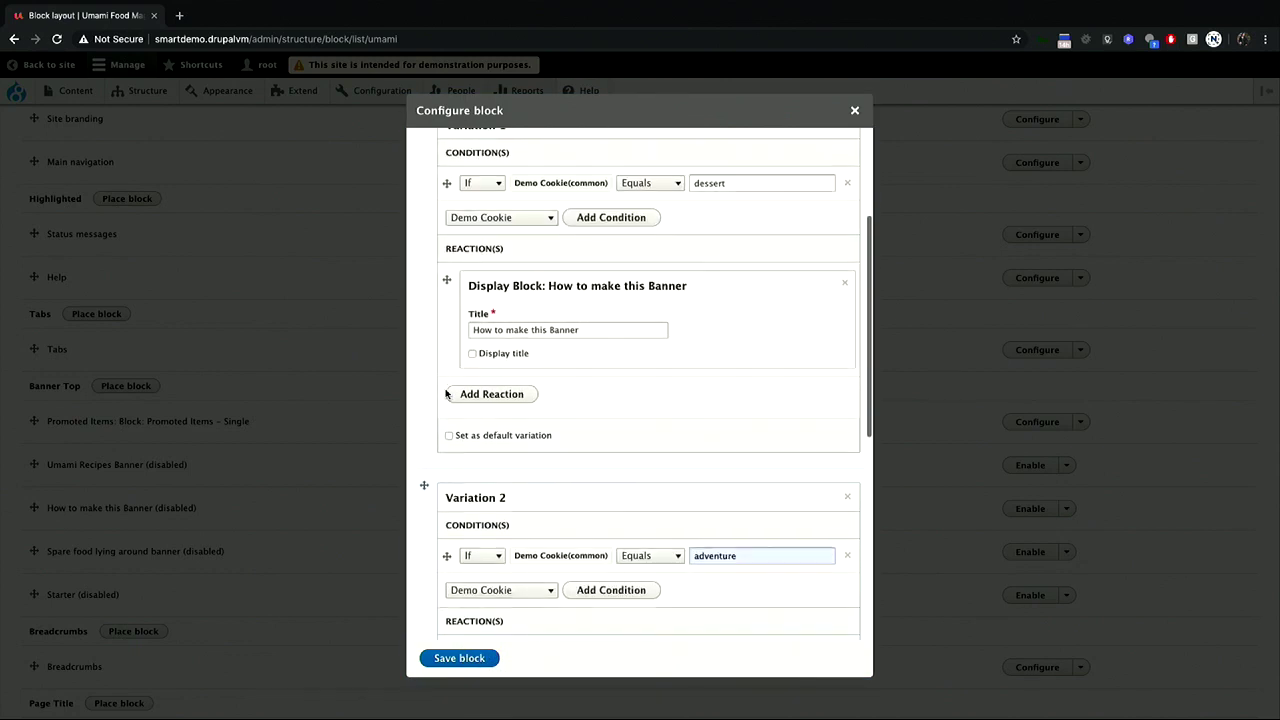
scroll(464, 401, "down", 4)
left_click(465, 415)
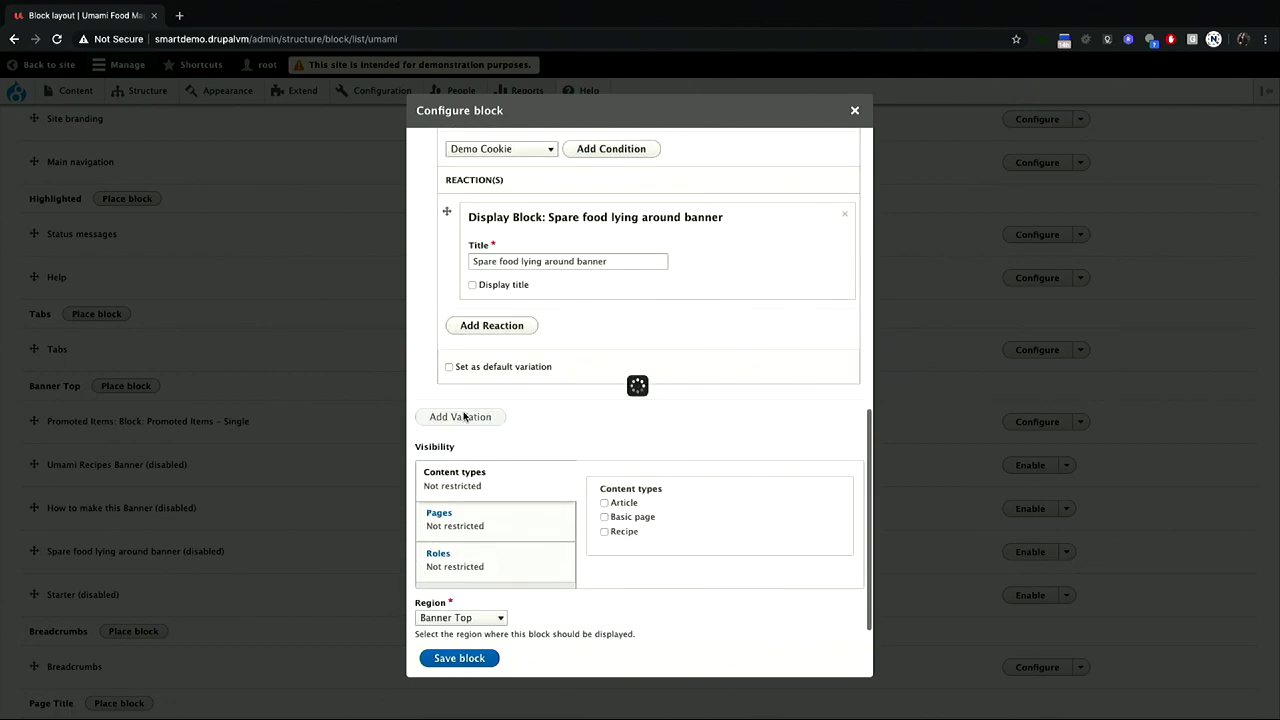
left_click(524, 477)
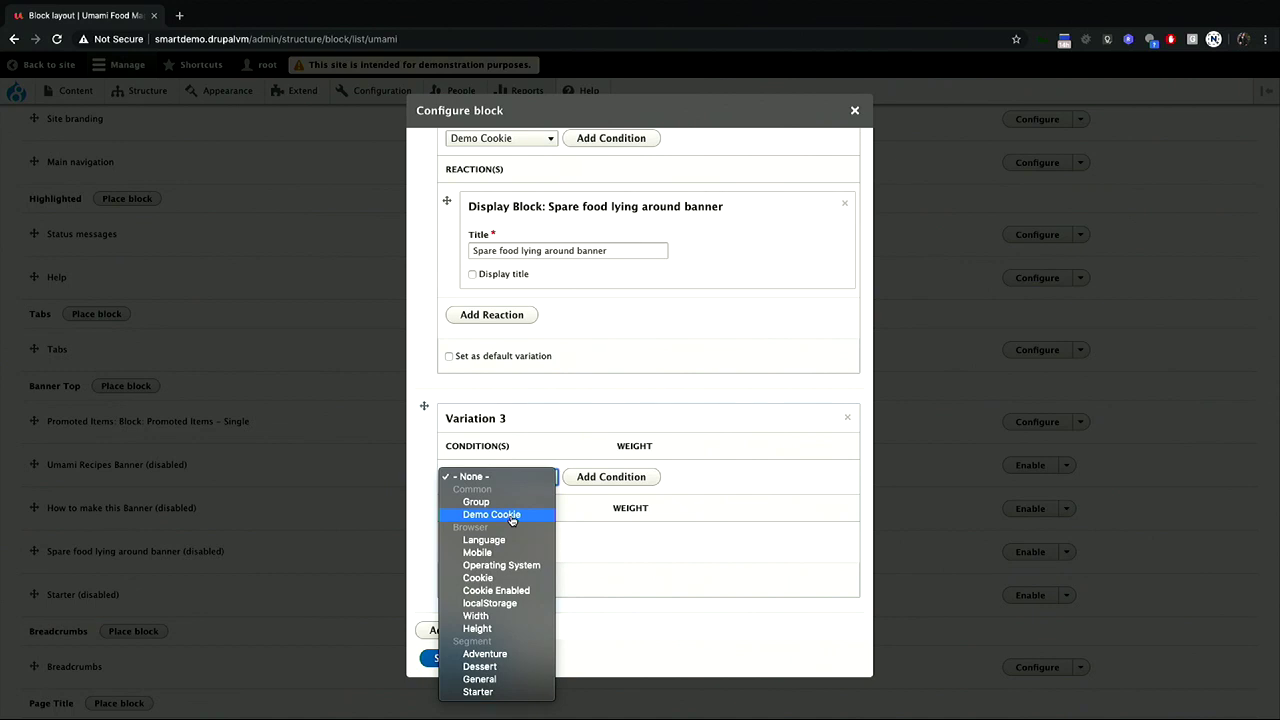
left_click(511, 515)
left_click(626, 477)
left_click(717, 478)
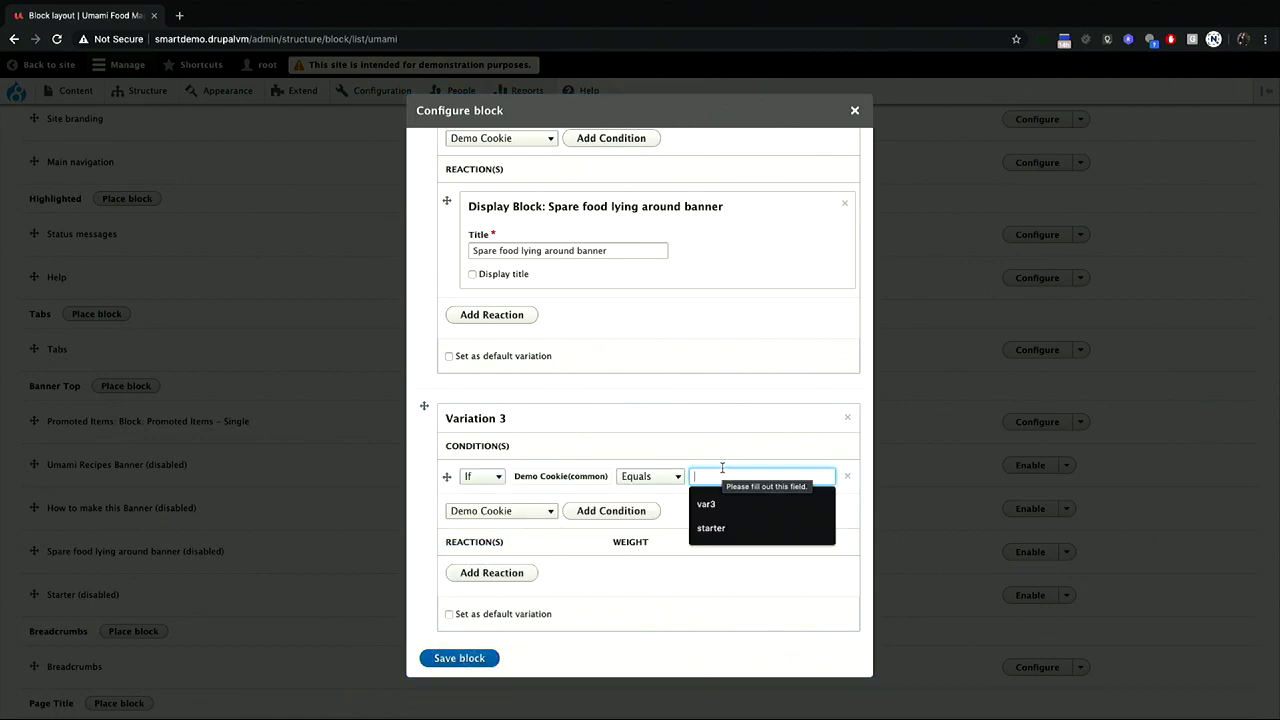
type("general")
scroll(517, 526, "down", 2)
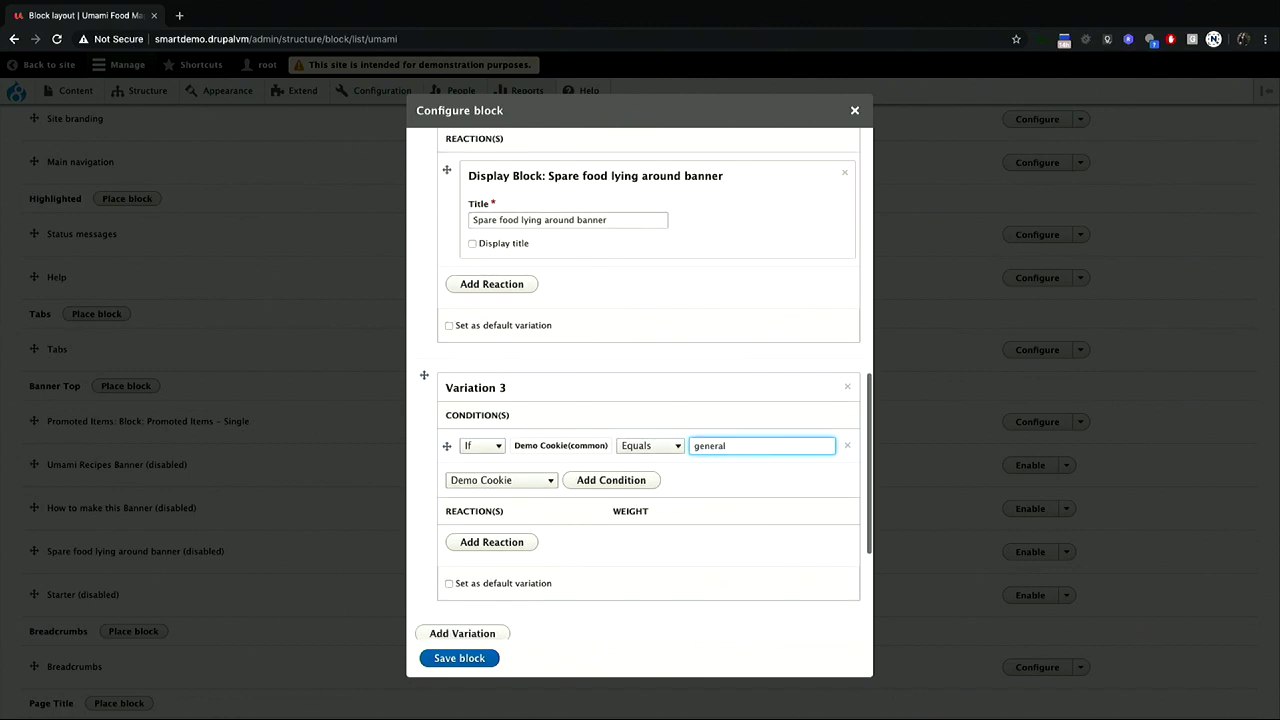
Step: Add a reaction to Variation 3 that displays the Umami Recipes Banner block without its title, and set Variation 3 as the default variation
left_click(509, 504)
left_click(546, 541)
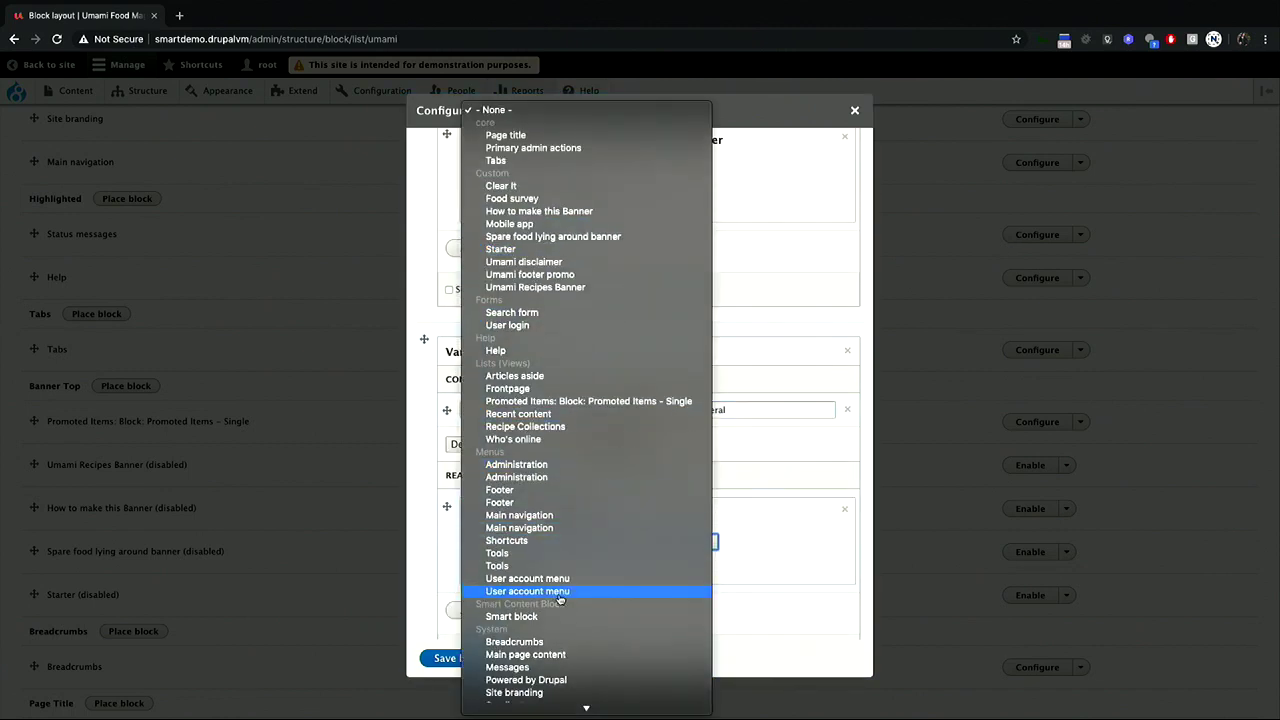
left_click(572, 287)
left_click(497, 560)
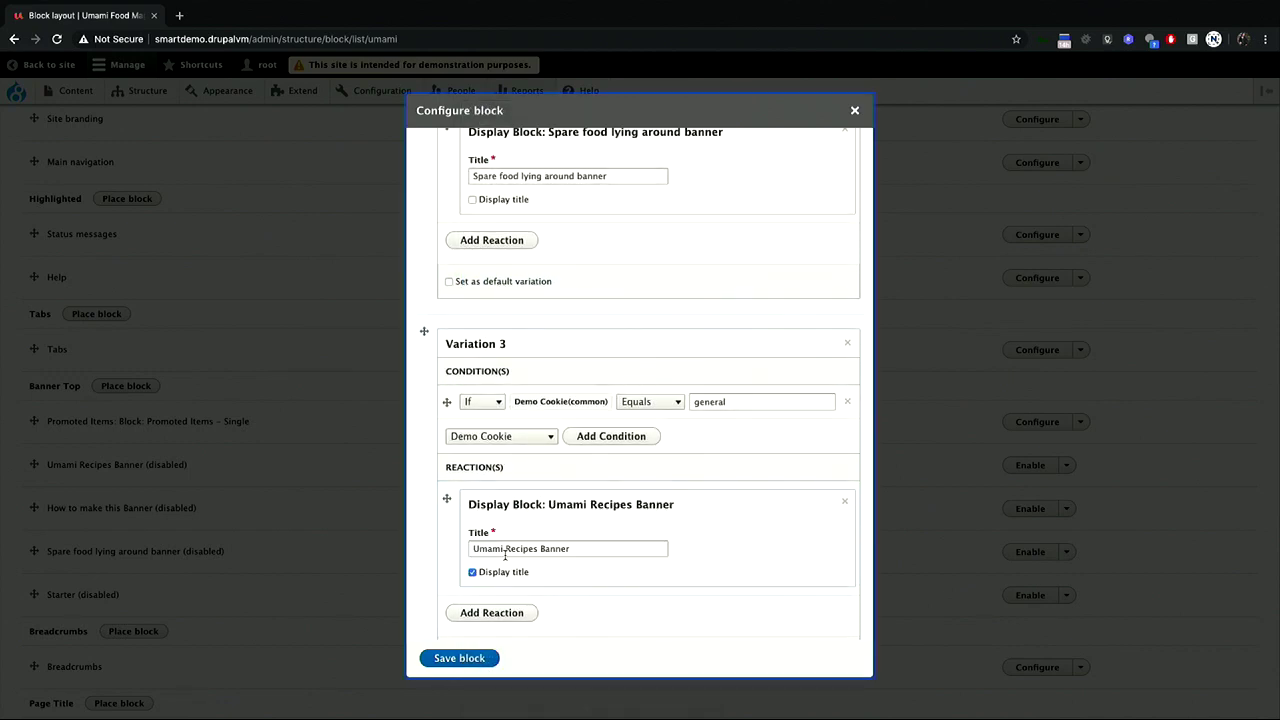
left_click(474, 571)
scroll(557, 574, "down", 4)
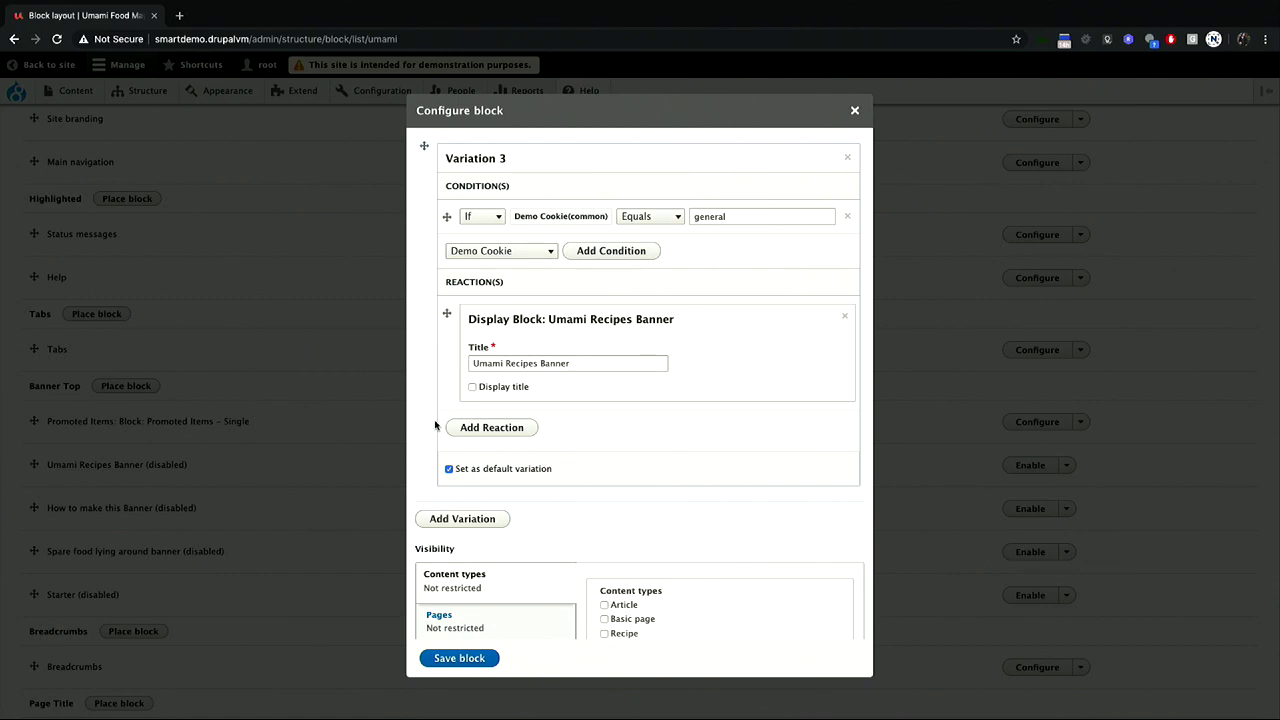
Step: Restrict the Smart block's visibility to the <front> page and save the block in the Banner Top region
scroll(481, 355, "up", 3)
scroll(481, 355, "down", 5)
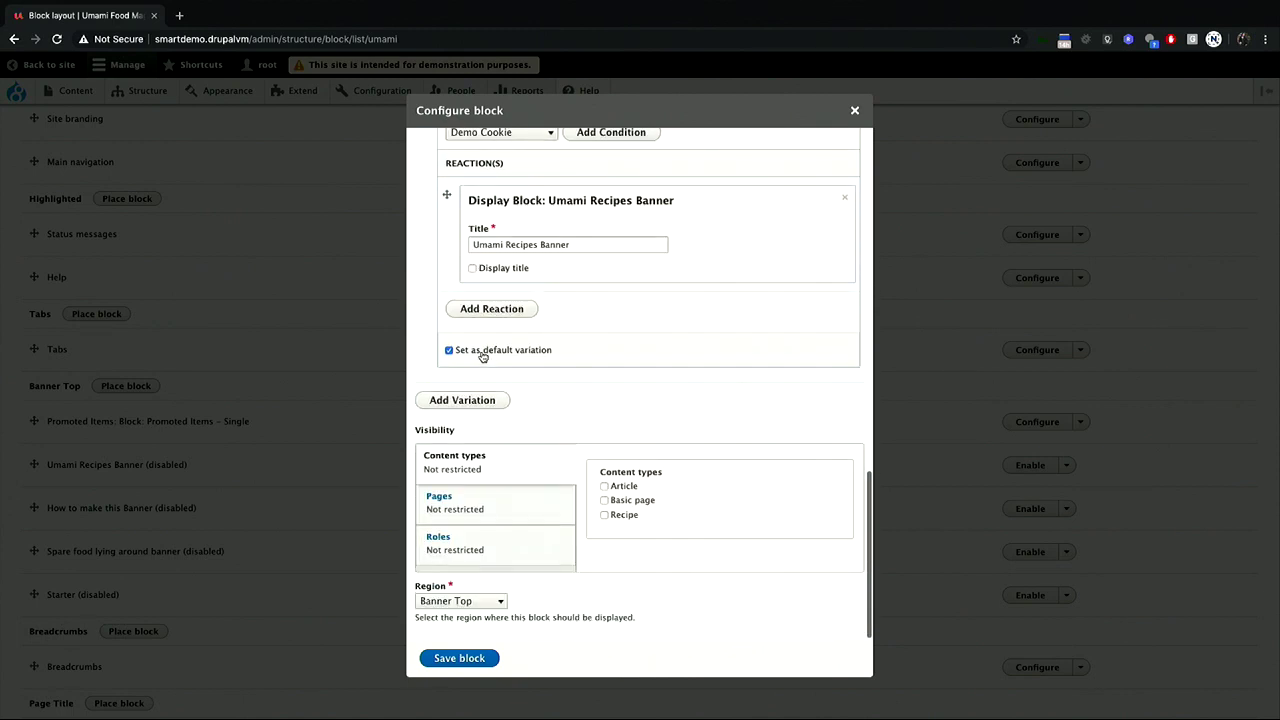
left_click(486, 518)
left_click(673, 527)
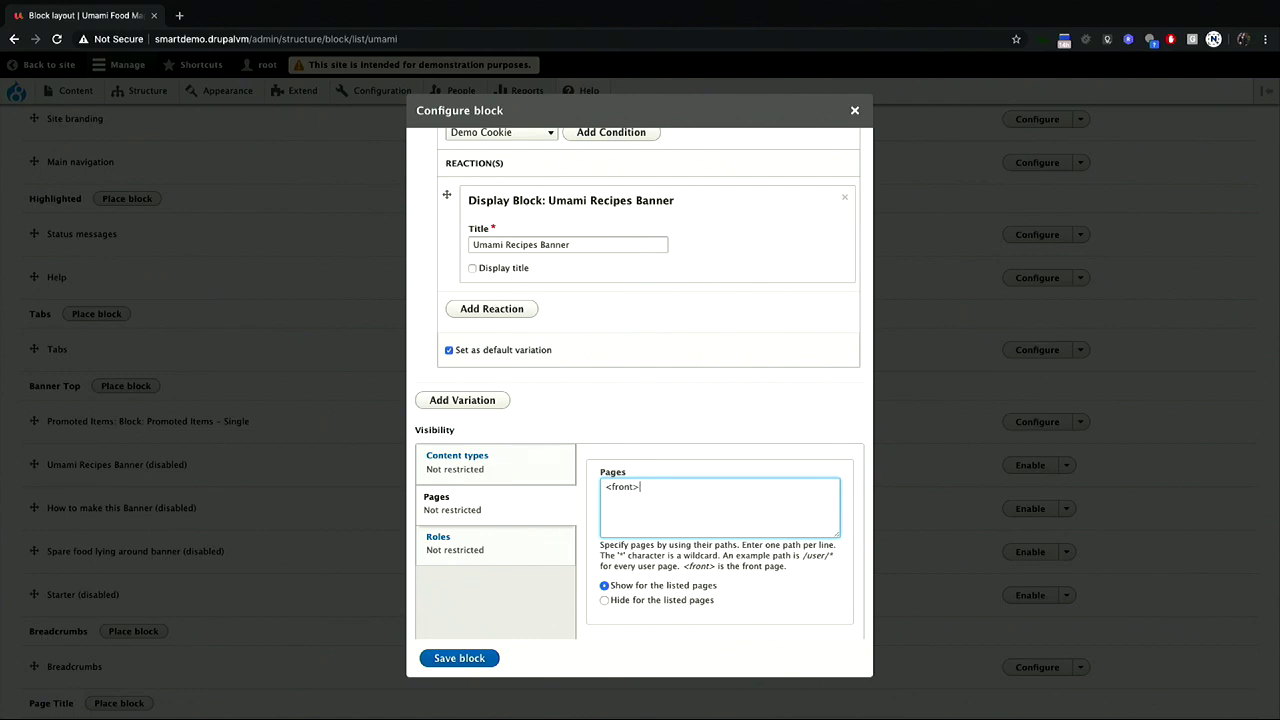
left_click(463, 664)
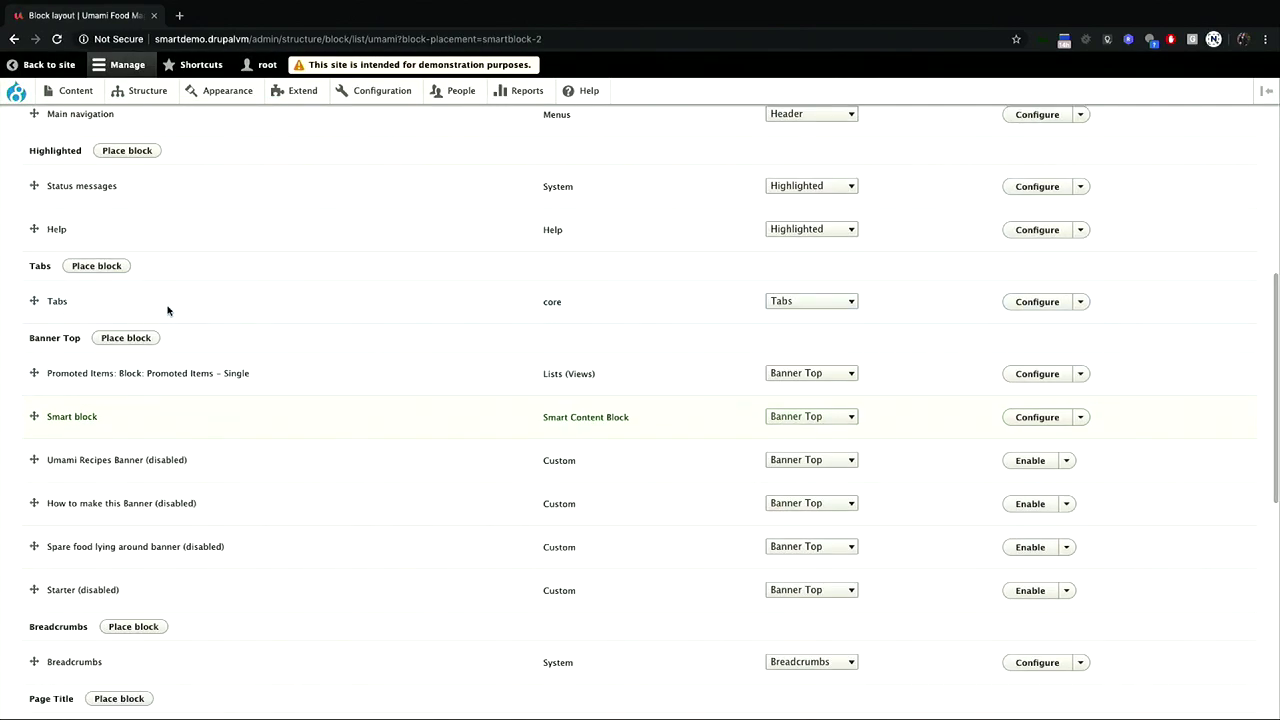
Step: Move the Smart block above the Promoted Items block in the Banner Top region and save the block layout
left_click_drag(34, 416, 35, 373)
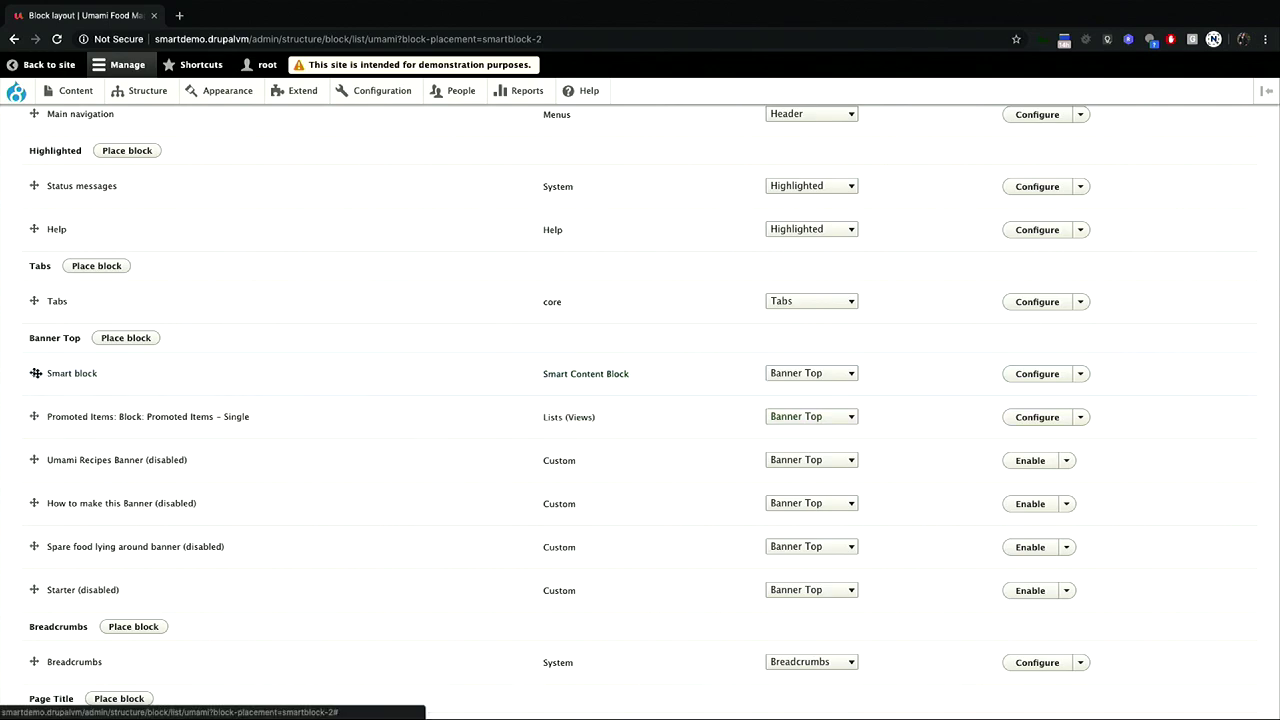
scroll(46, 420, "down", 6)
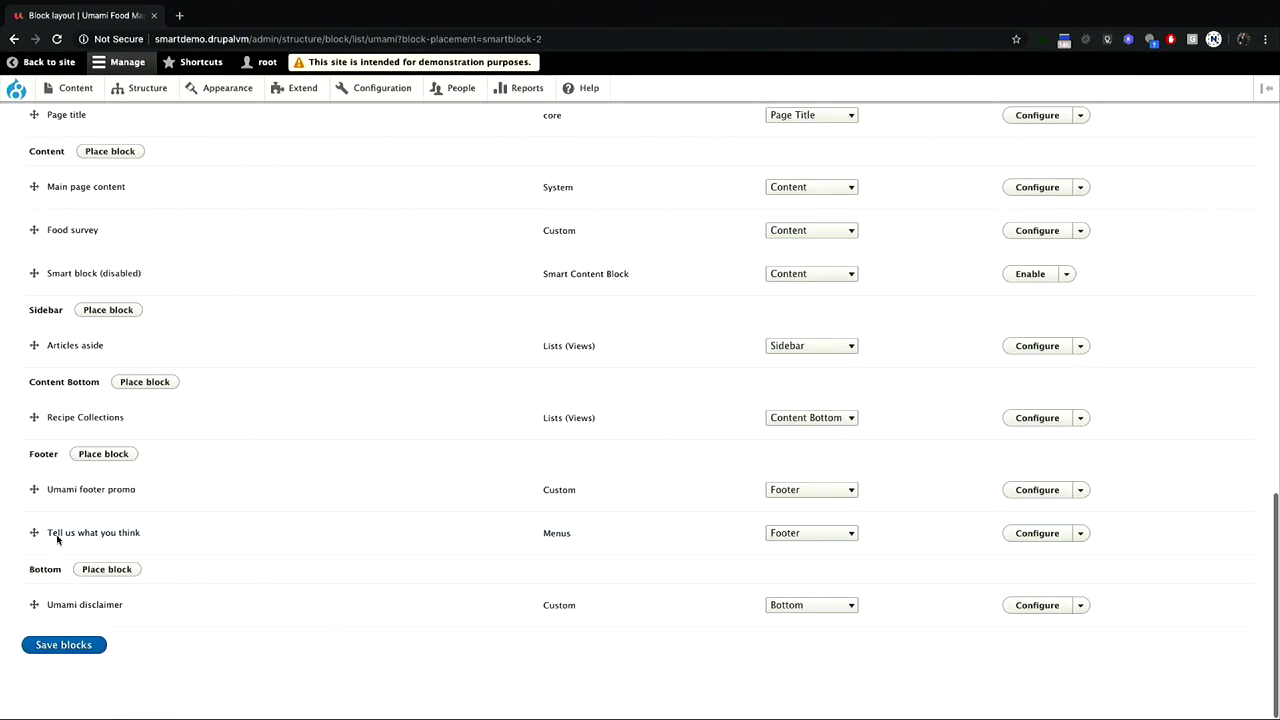
left_click(63, 645)
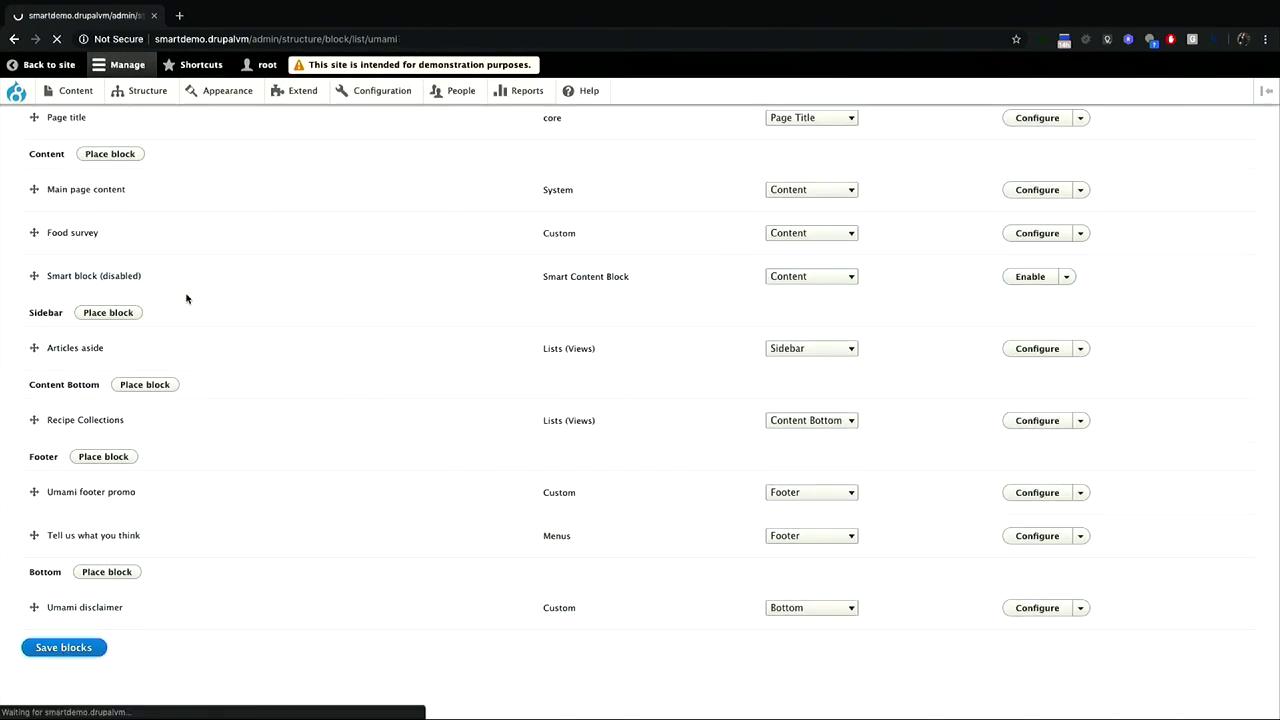
Step: Switch to the incognito browser window and reload the Umami home page to view the default top banner
key("ctrl+Right")
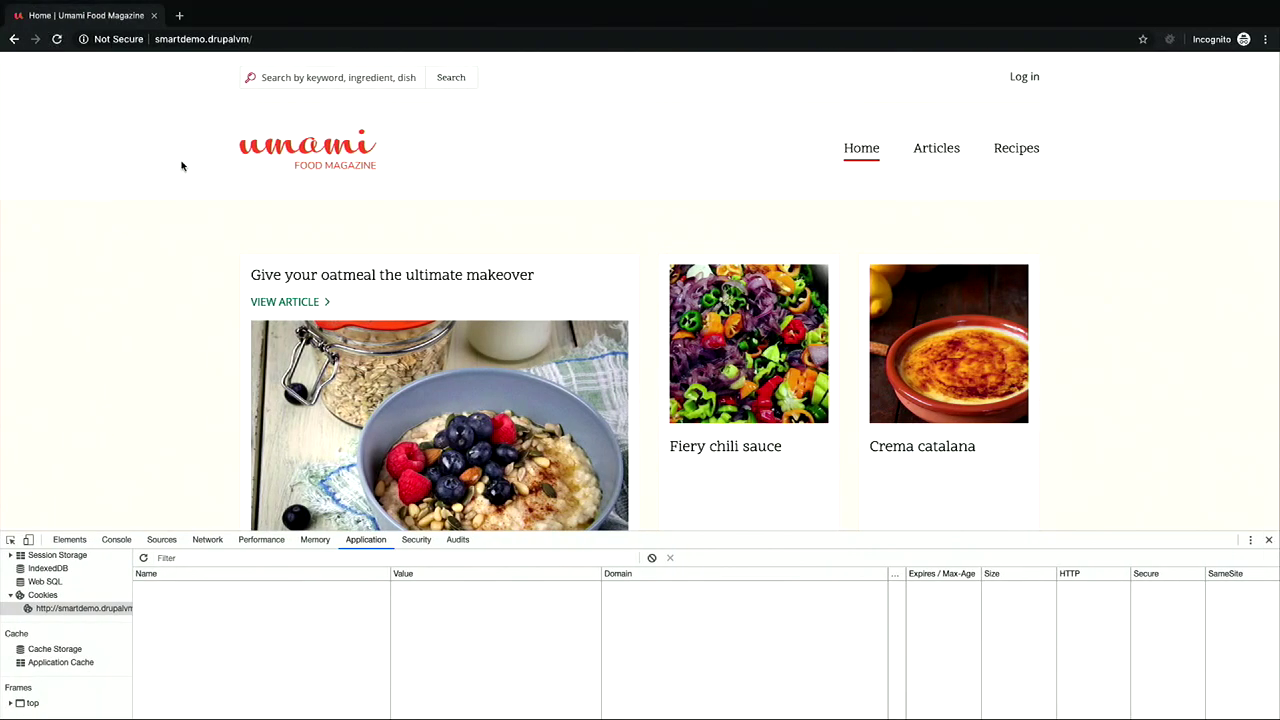
left_click(57, 40)
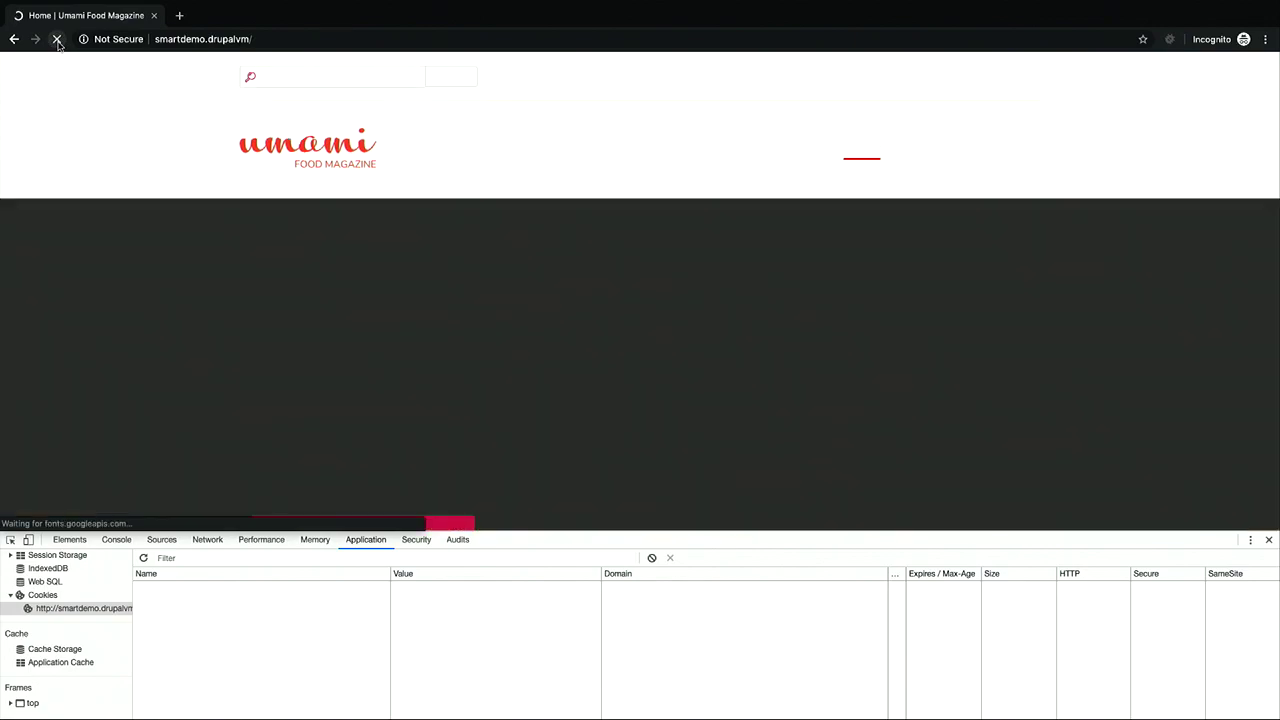
scroll(226, 265, "down", 5)
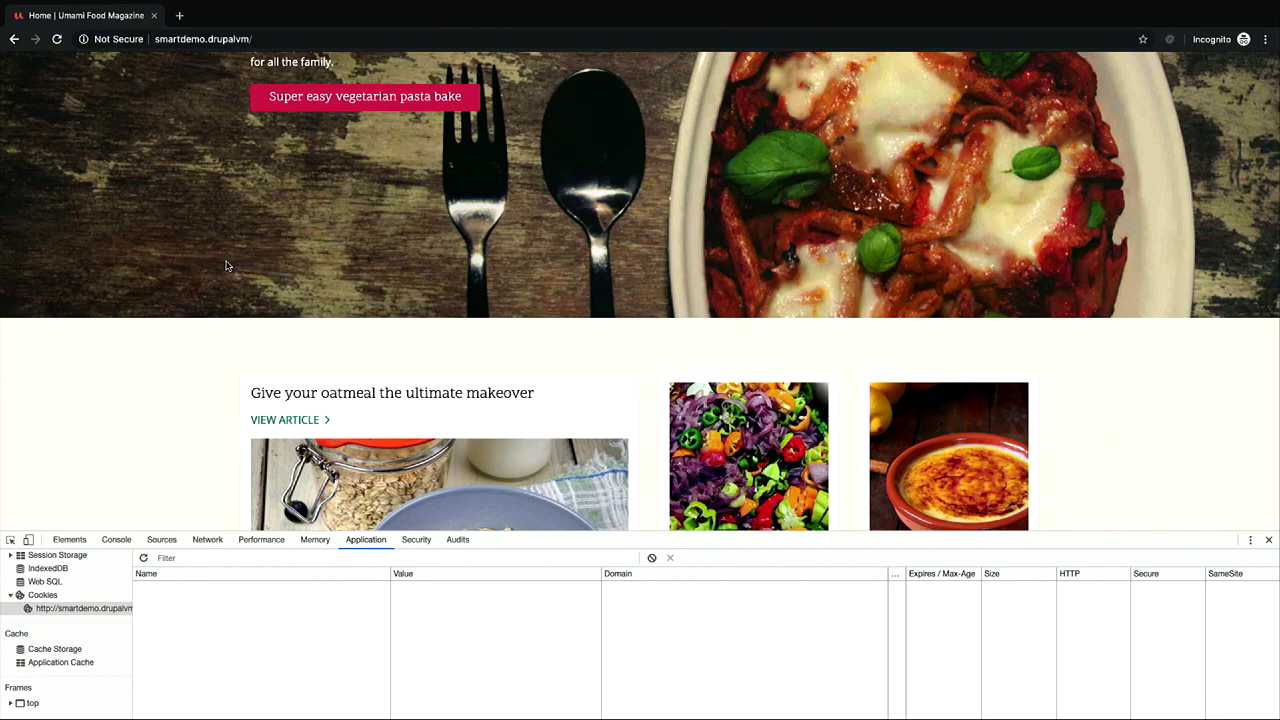
Step: Submit the home page's Food survey with the interest Dessert and the message "Dessert sounds great!"
scroll(226, 265, "down", 20)
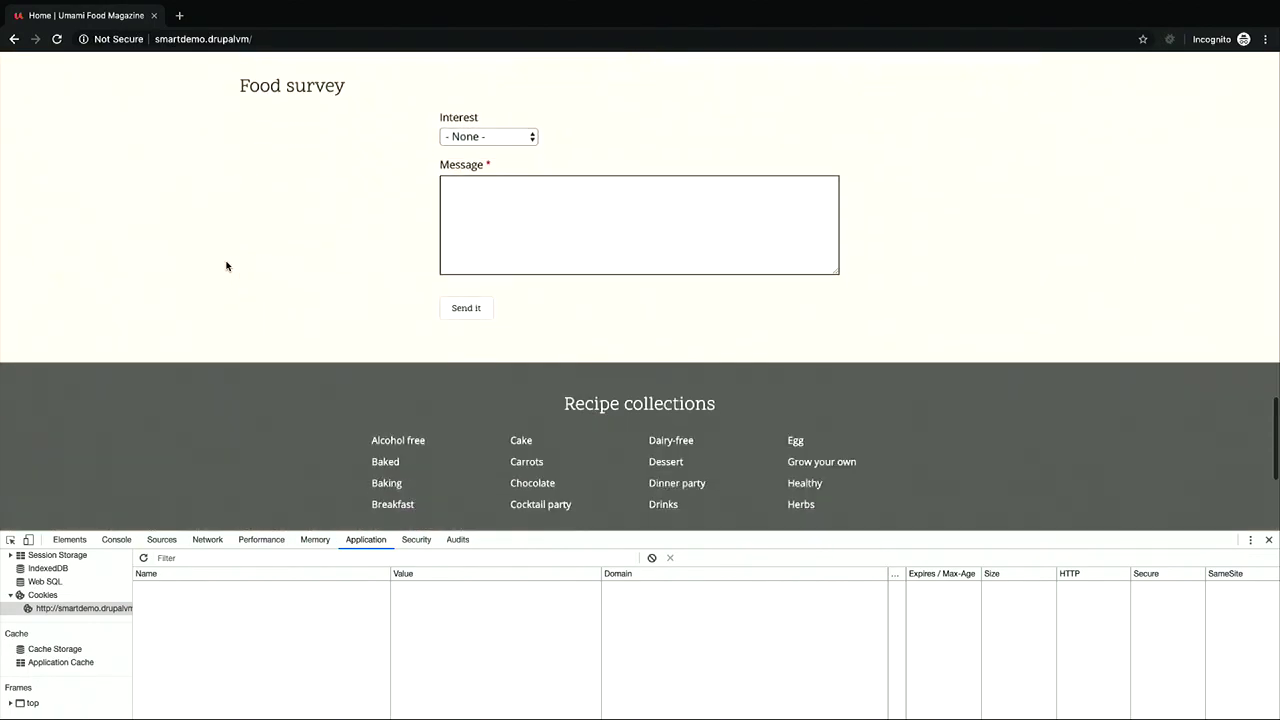
scroll(450, 240, "up", 1)
left_click(513, 240)
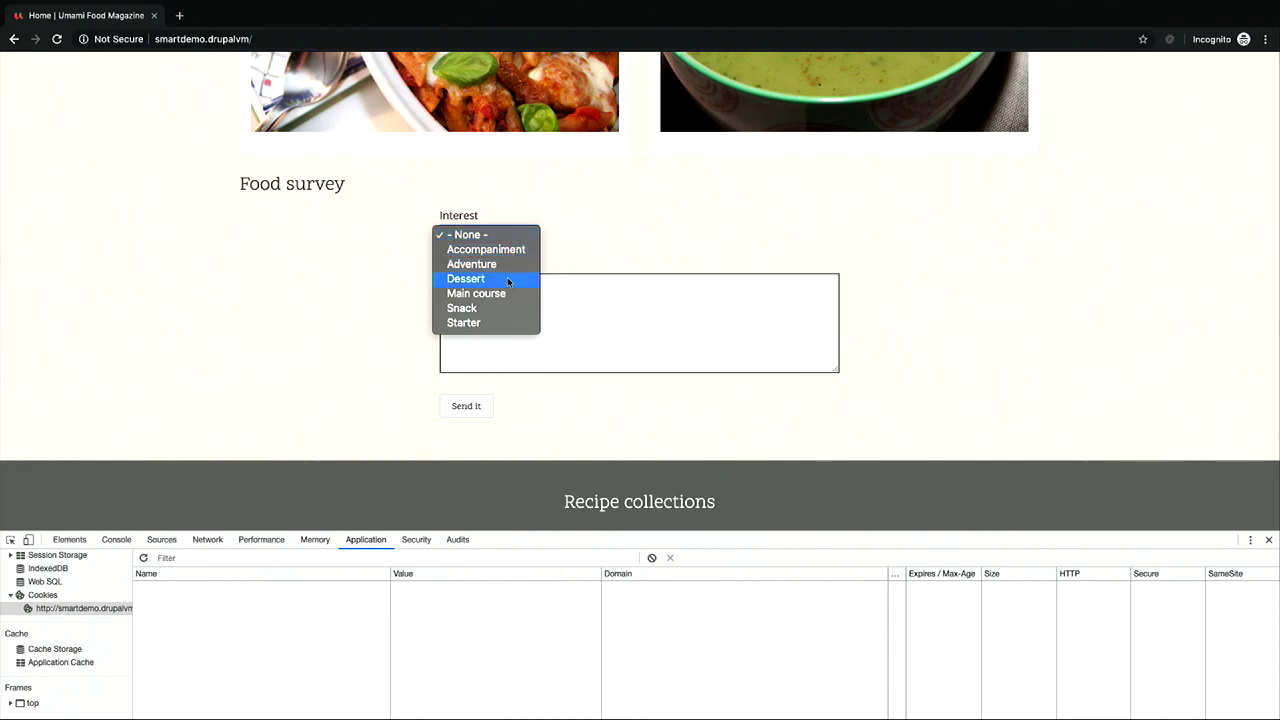
left_click(494, 279)
left_click(493, 302)
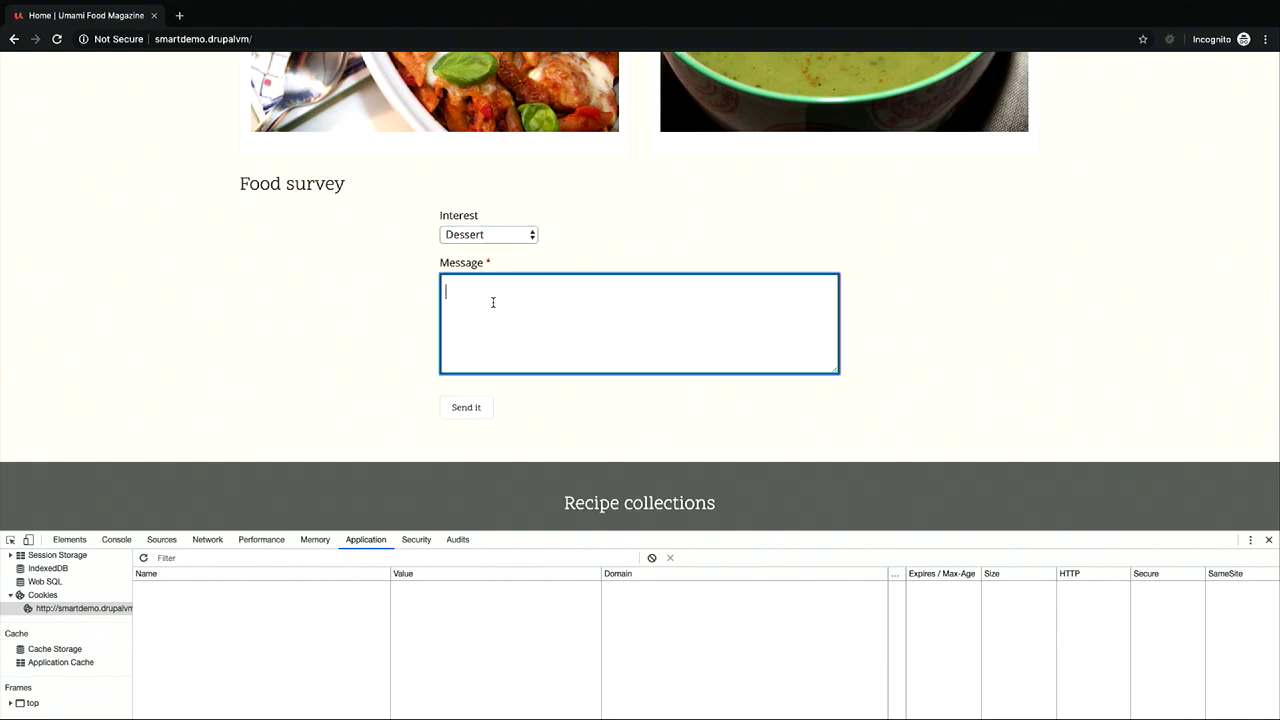
type("Dessert sounds great!")
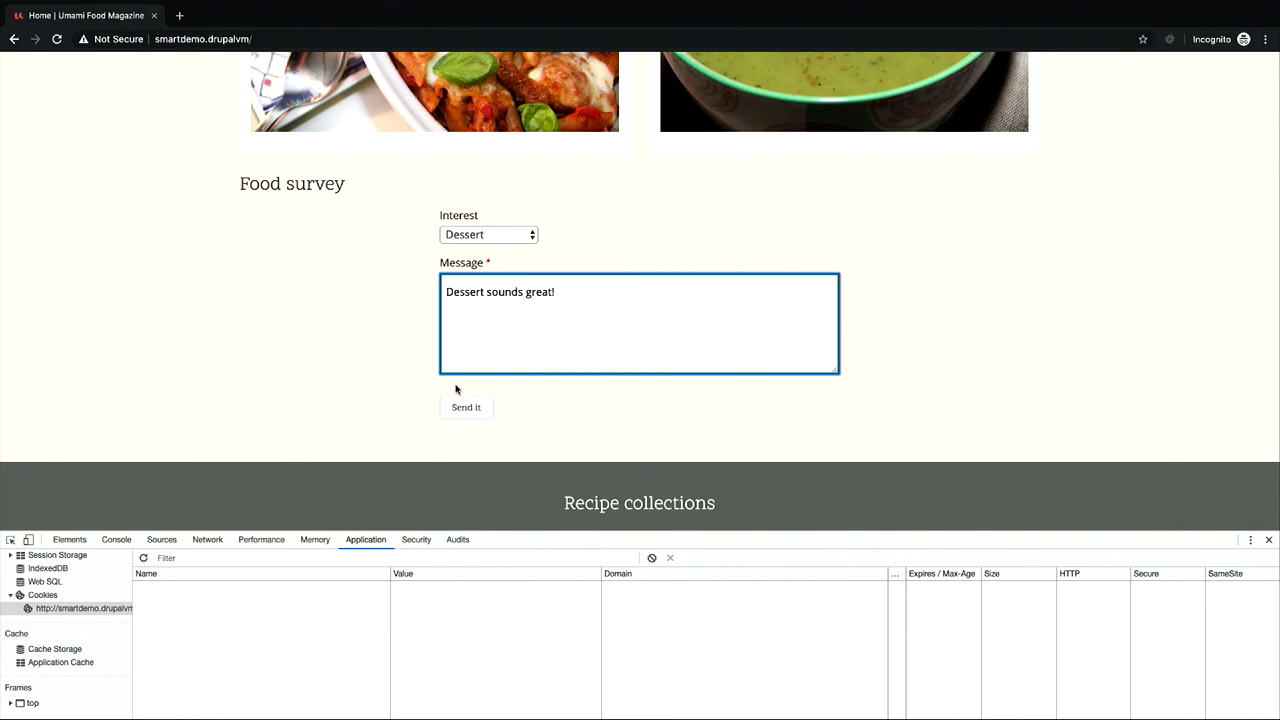
left_click(468, 407)
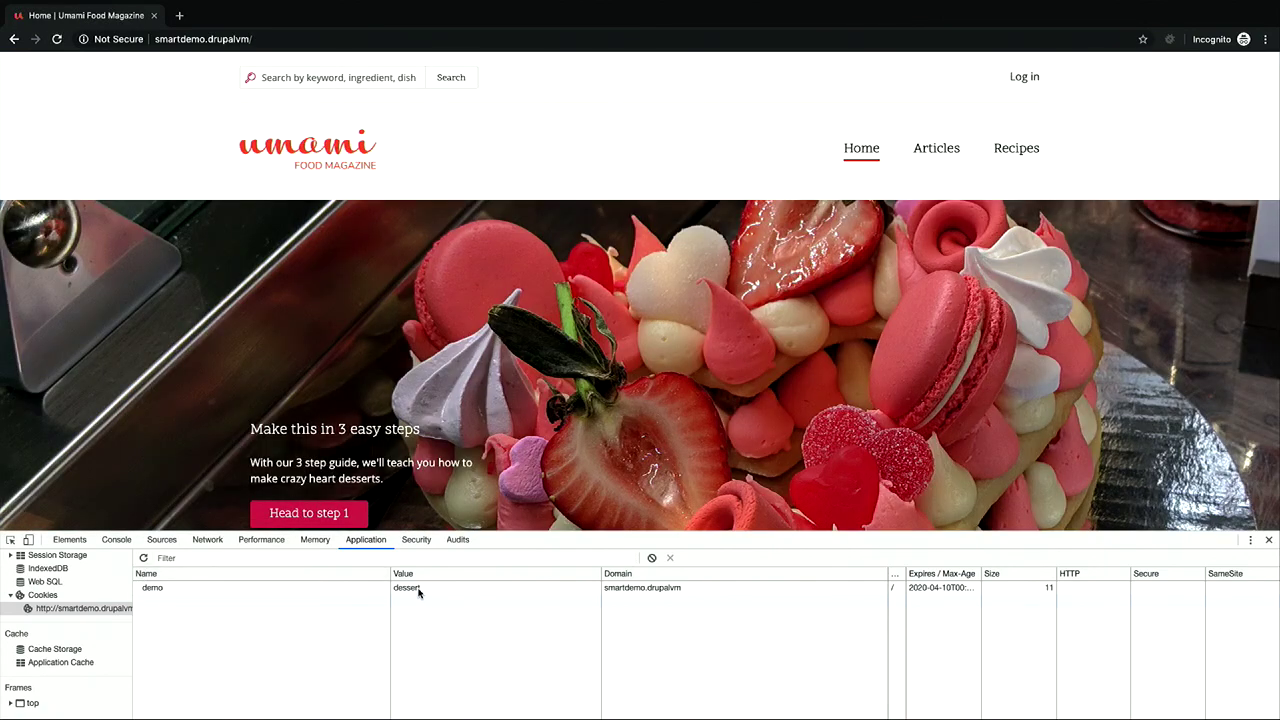
Step: Look over the top banner, and submit the Food survey again with the interest Adventure and the message "dsafs"
scroll(438, 390, "down", 1)
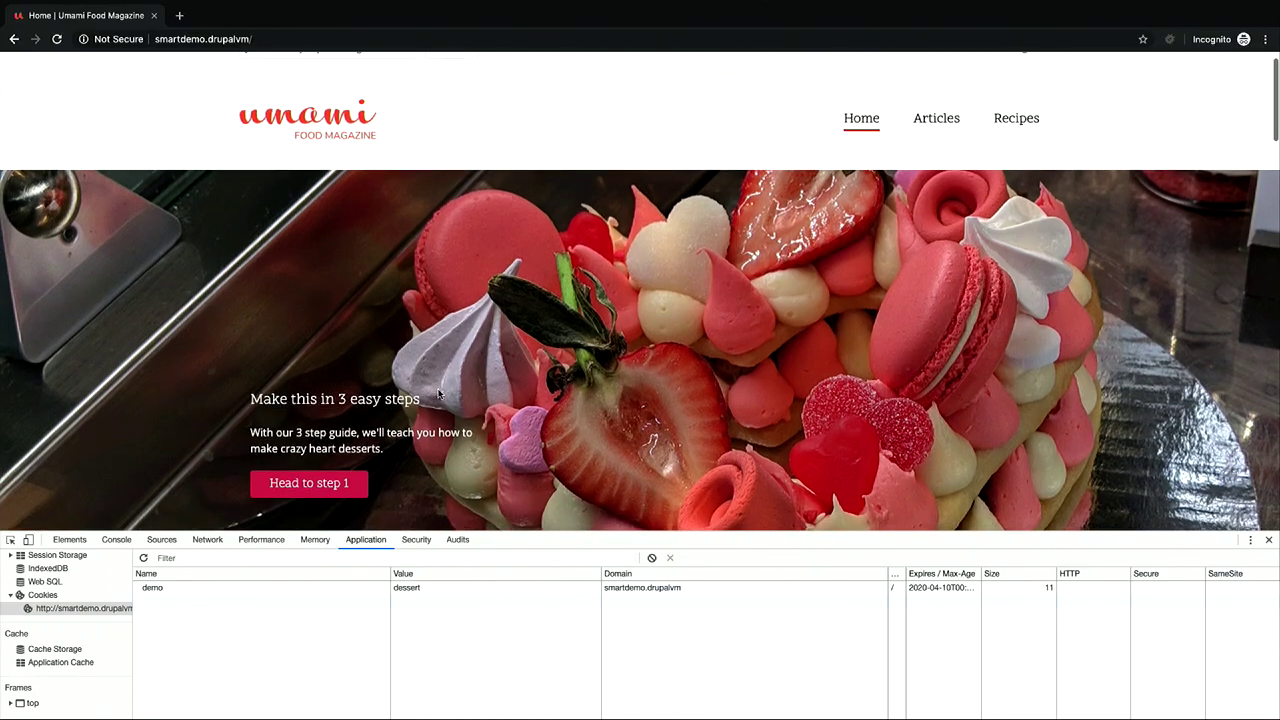
scroll(438, 393, "up", 1)
scroll(438, 393, "down", 2)
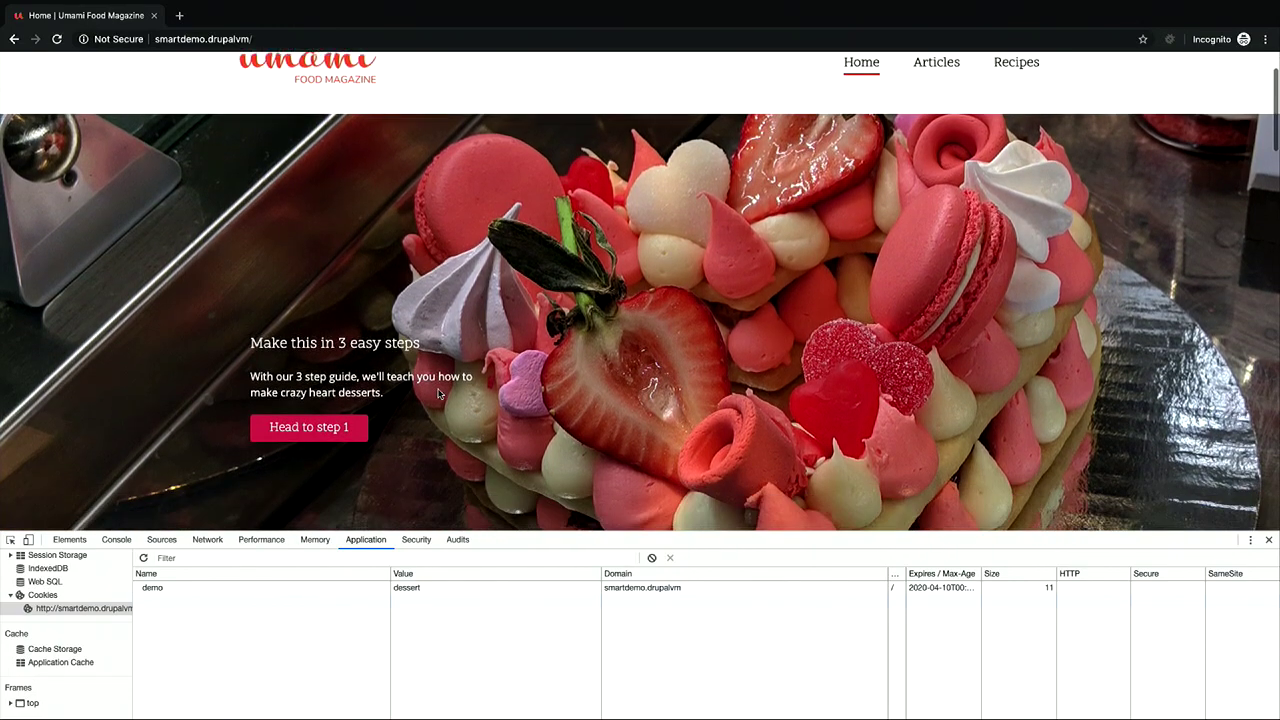
scroll(438, 393, "down", 12)
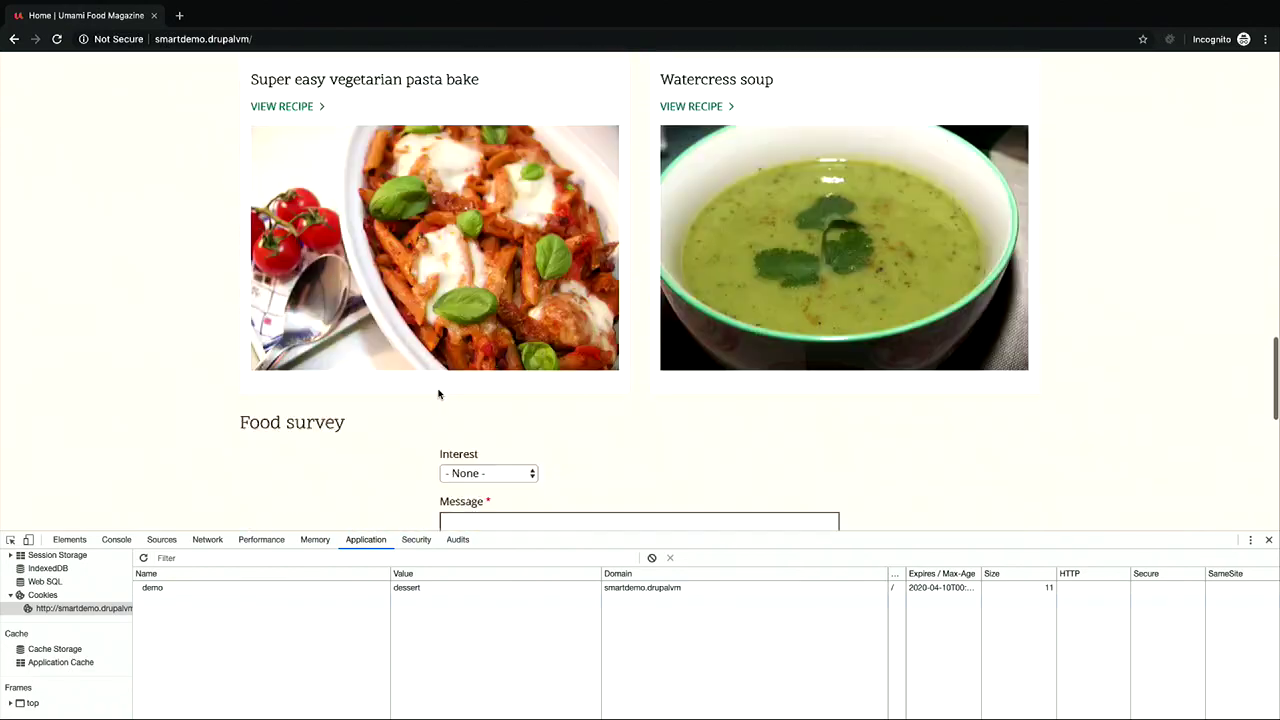
scroll(438, 394, "down", 5)
scroll(449, 360, "up", 1)
left_click(496, 124)
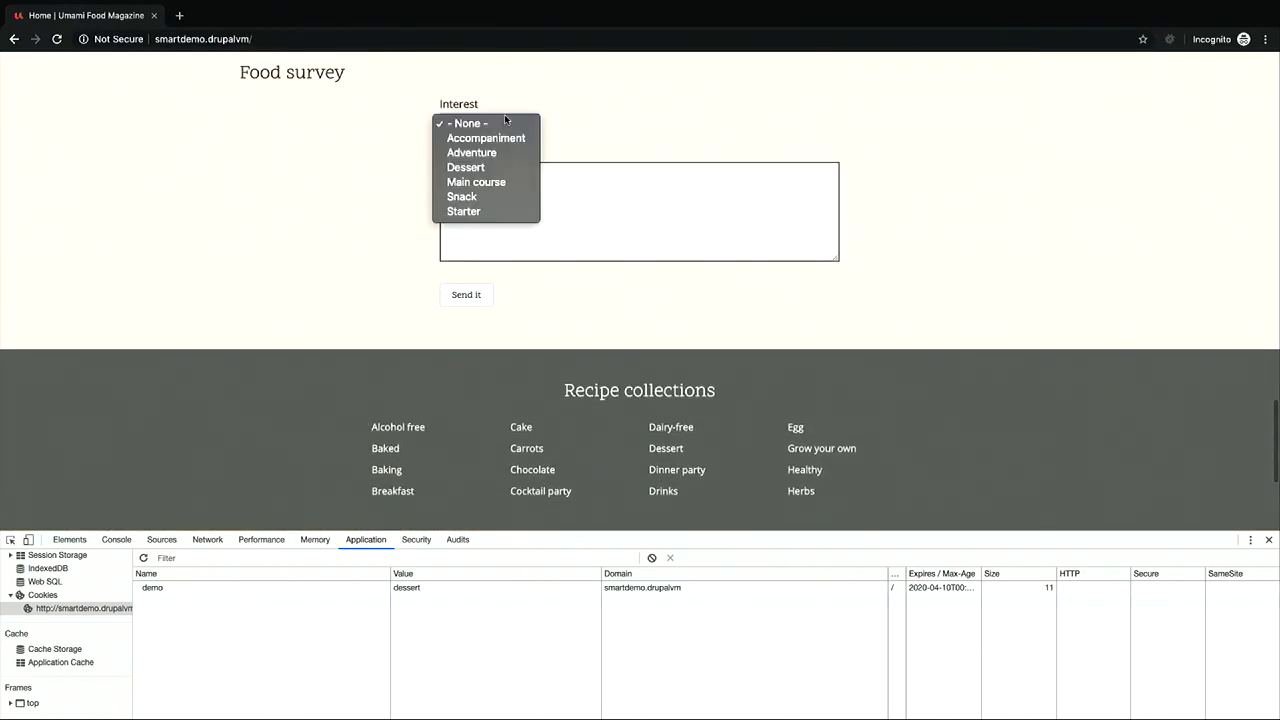
left_click(488, 152)
left_click(485, 180)
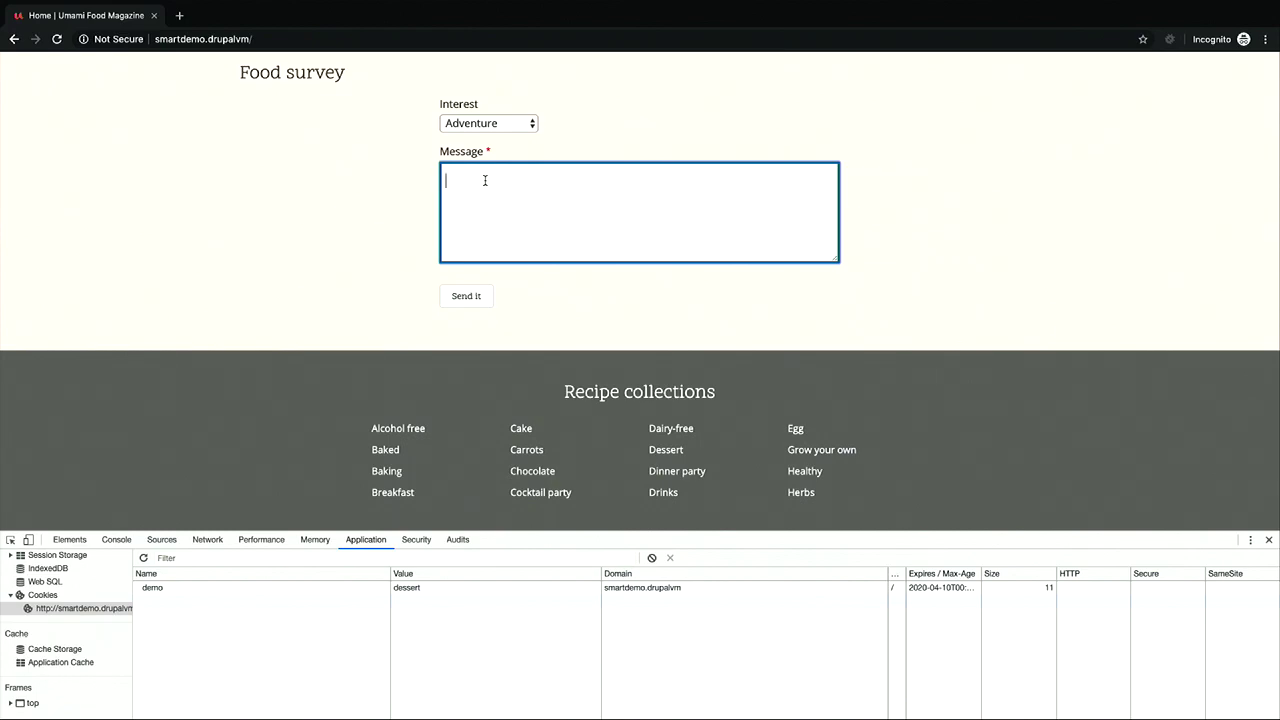
type("dsafs")
left_click(455, 297)
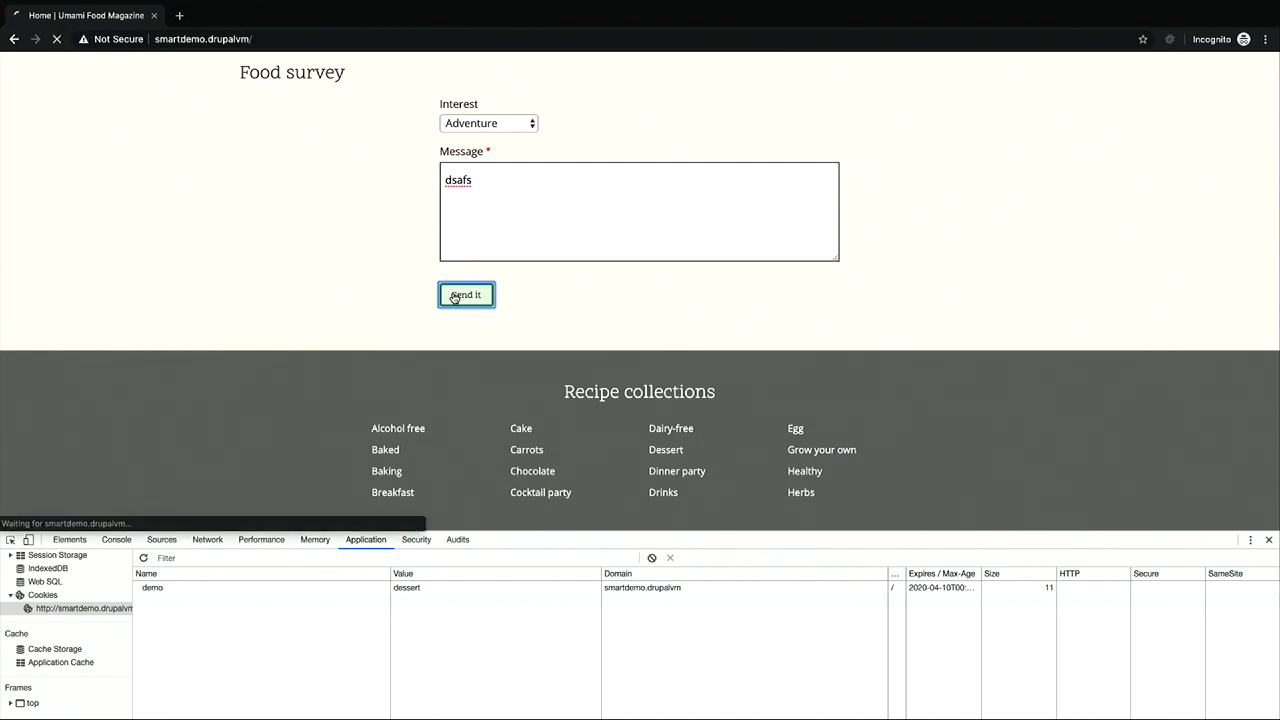
Step: Examine the home page's top banner for the Adventure interest
scroll(368, 212, "down", 2)
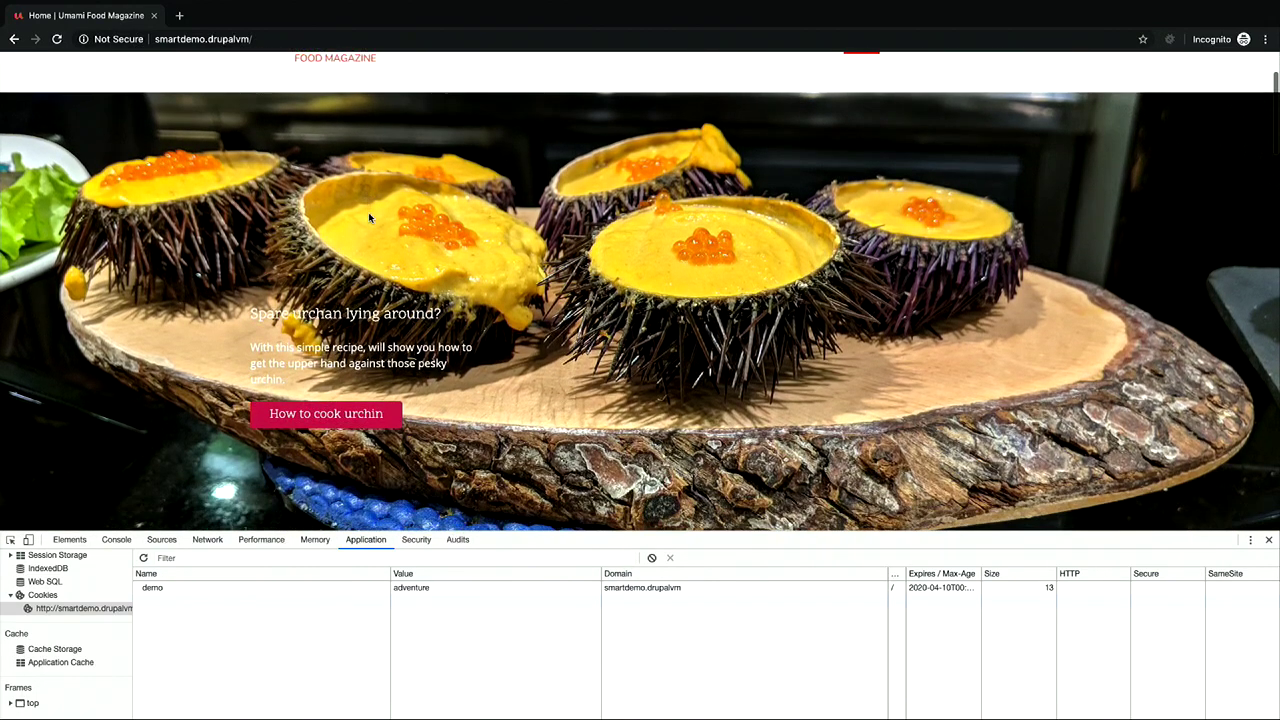
scroll(368, 212, "down", 2)
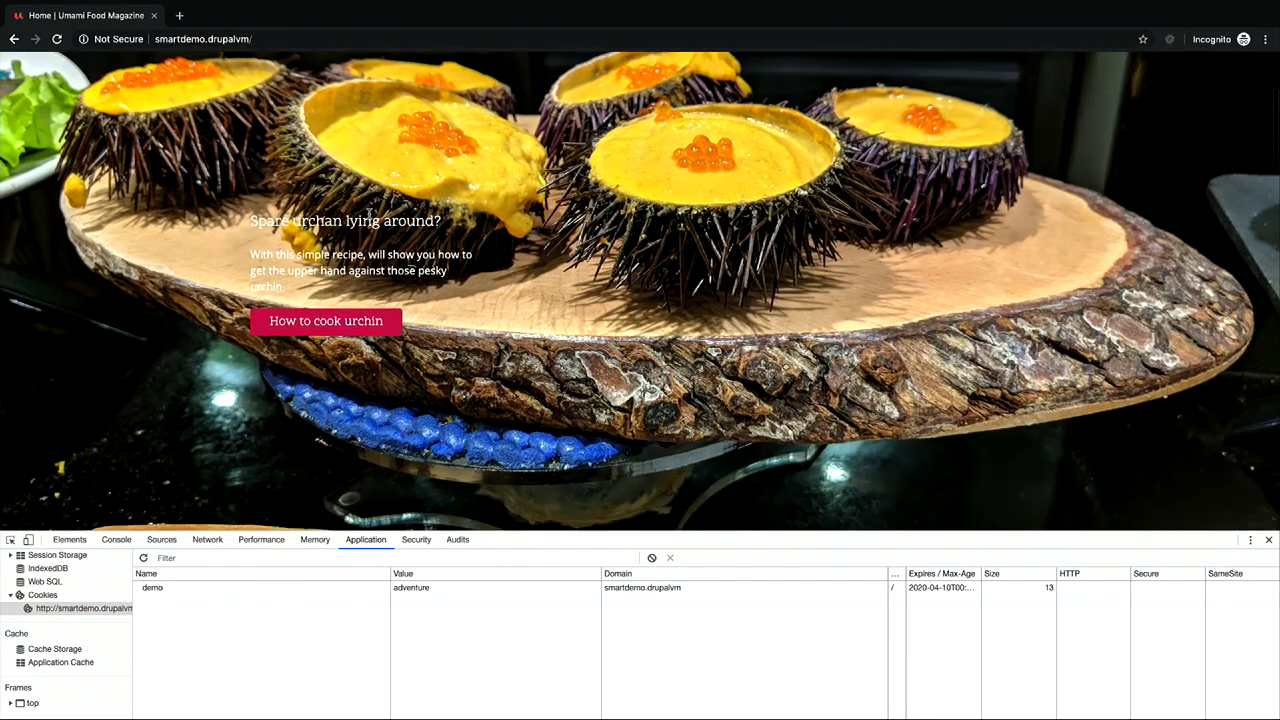
scroll(368, 216, "down", 2)
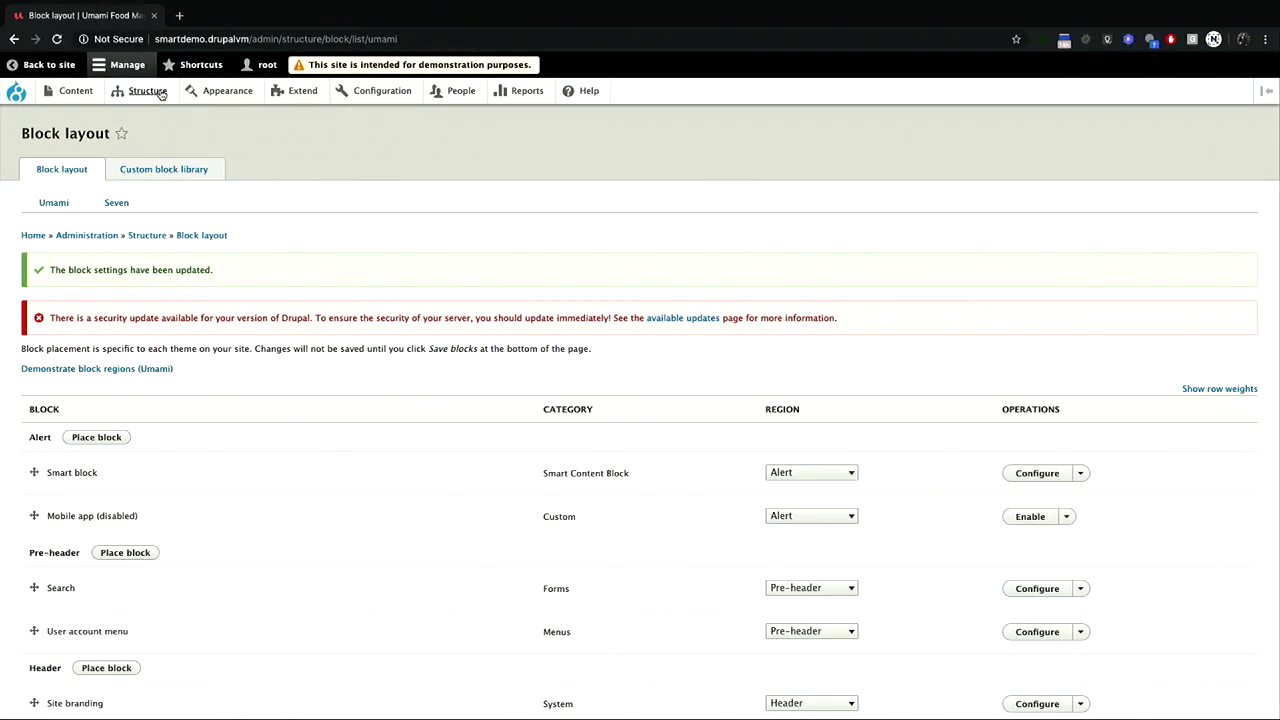
Step: Switch back to the site administration window and open the Starter smart segment for editing
mouse_move(150, 92)
mouse_move(163, 276)
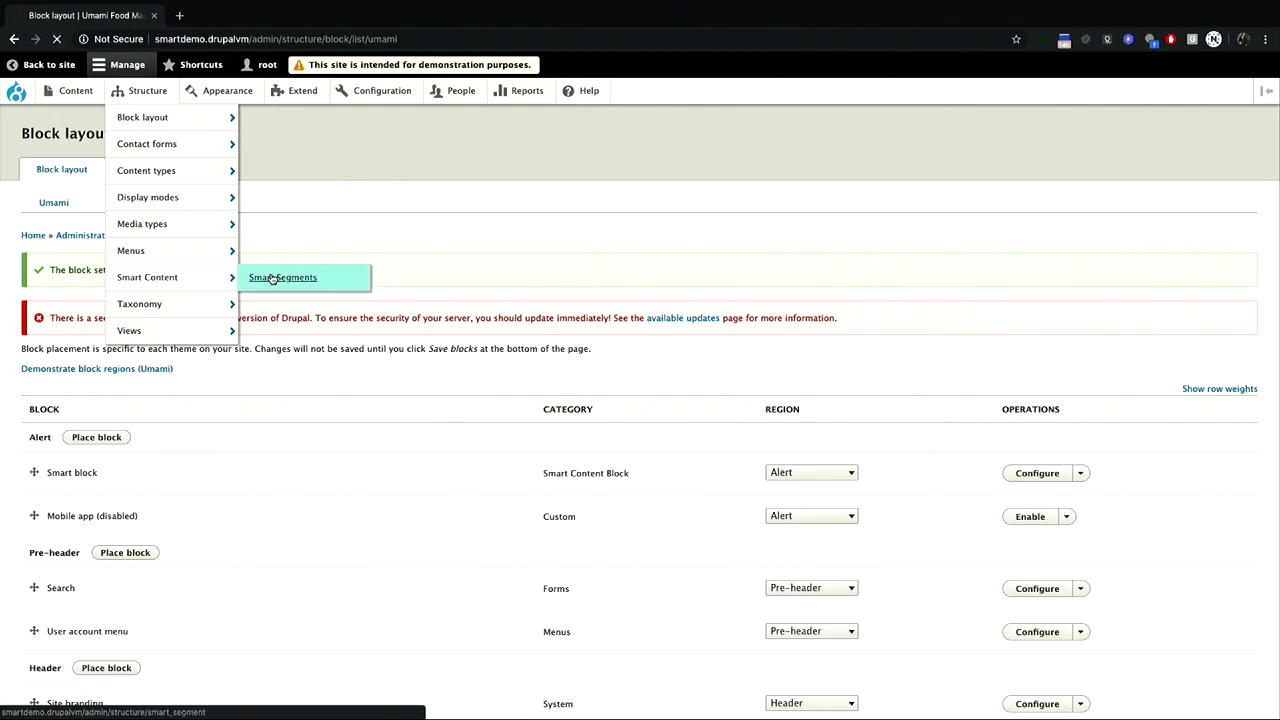
left_click(271, 277)
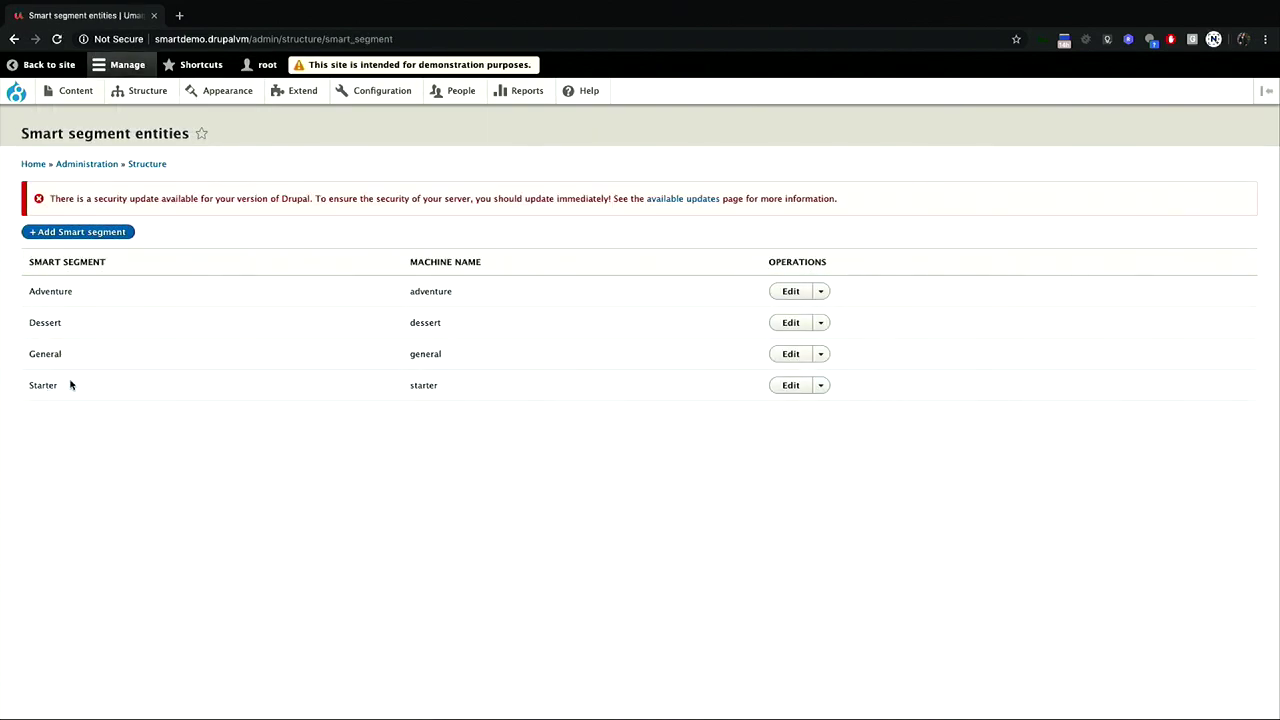
left_click(794, 386)
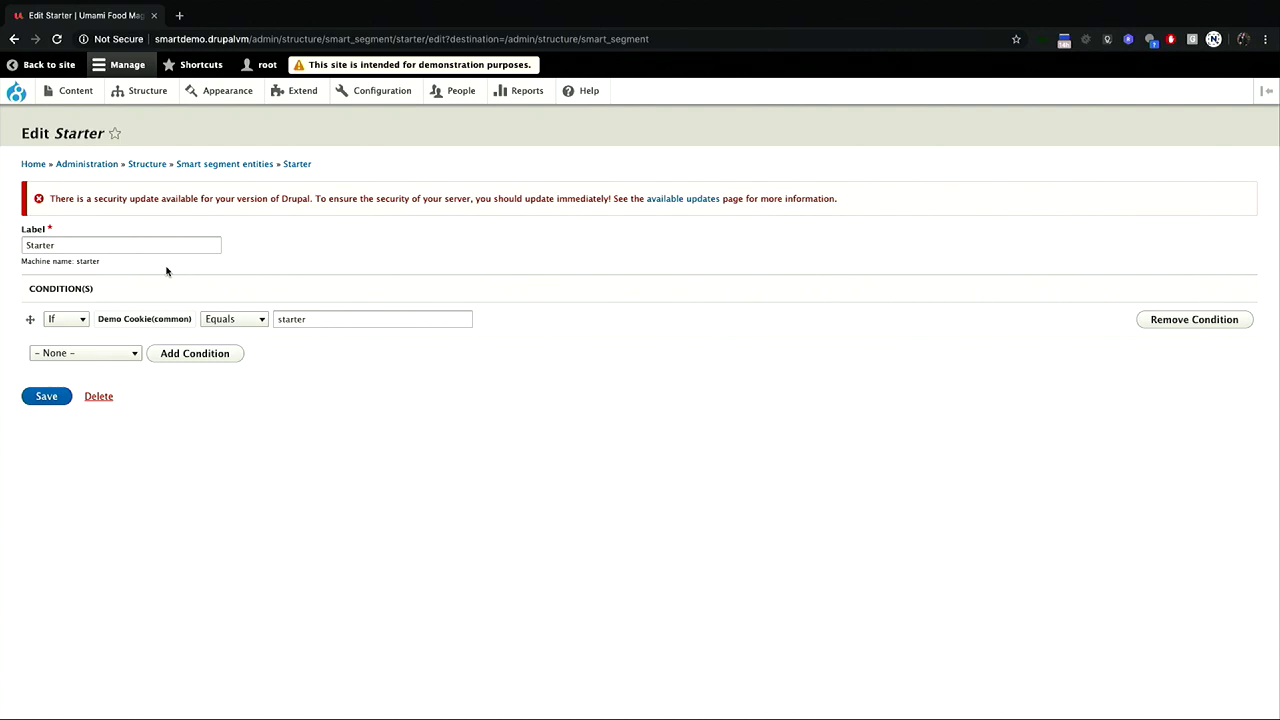
Step: Try out an AND condition group containing a browser Language condition in the Starter segment, and remove the group
left_click(115, 356)
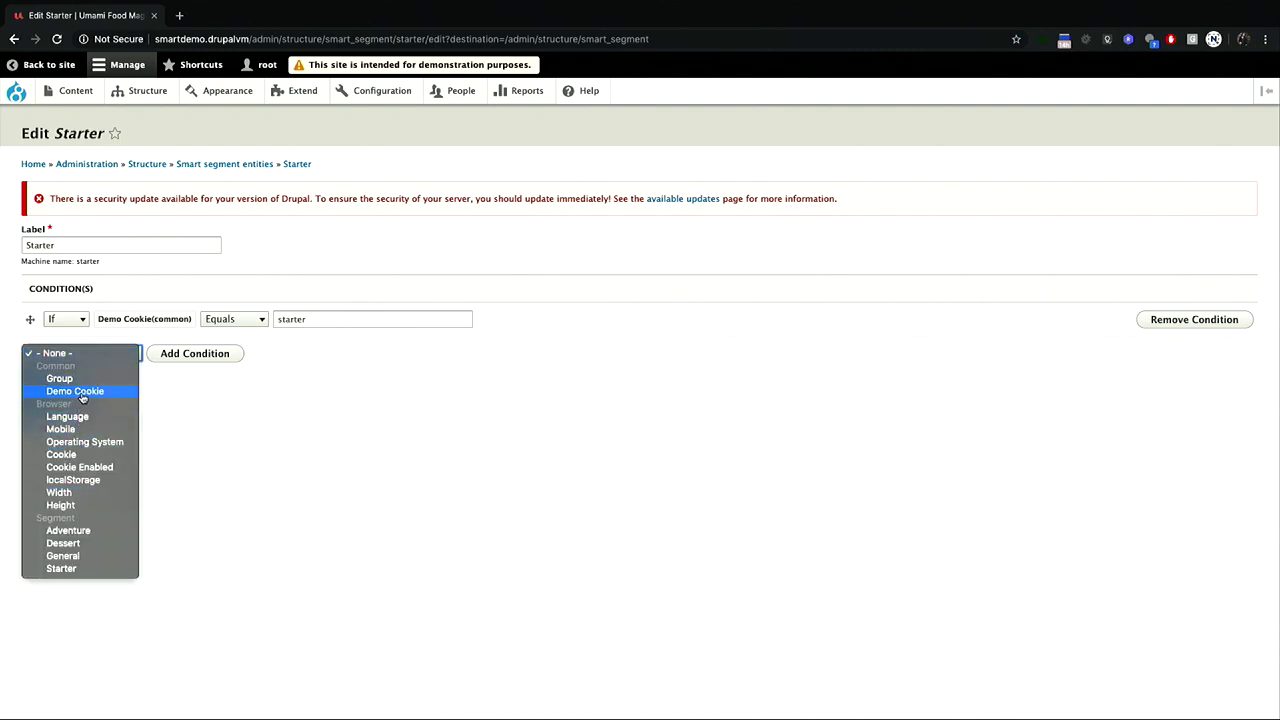
left_click(83, 379)
left_click(195, 353)
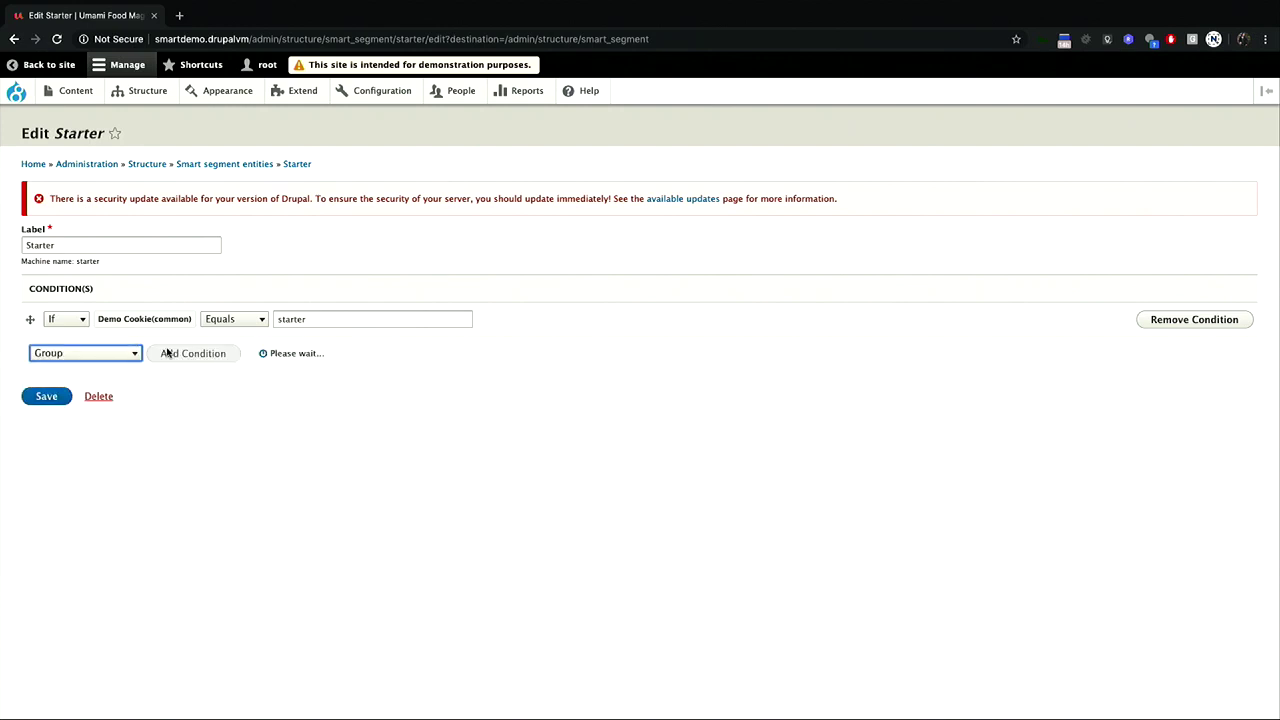
left_click(134, 416)
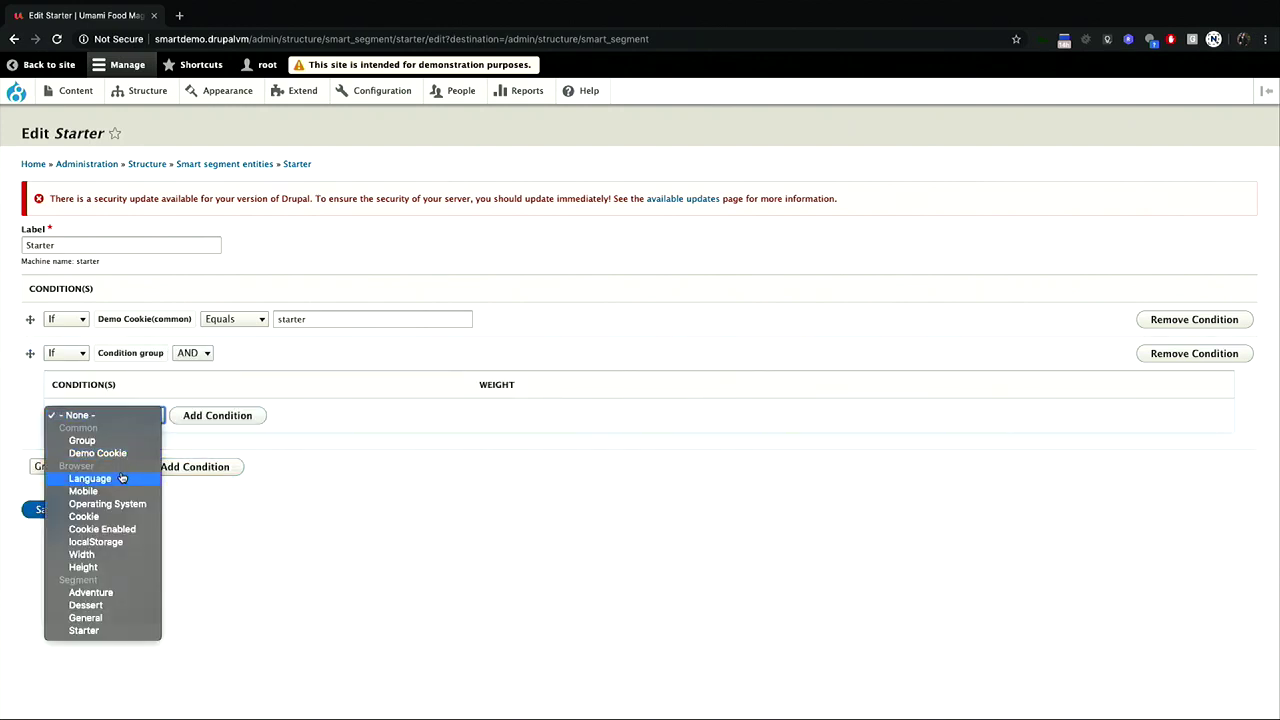
left_click(90, 478)
left_click(193, 416)
left_click(194, 353)
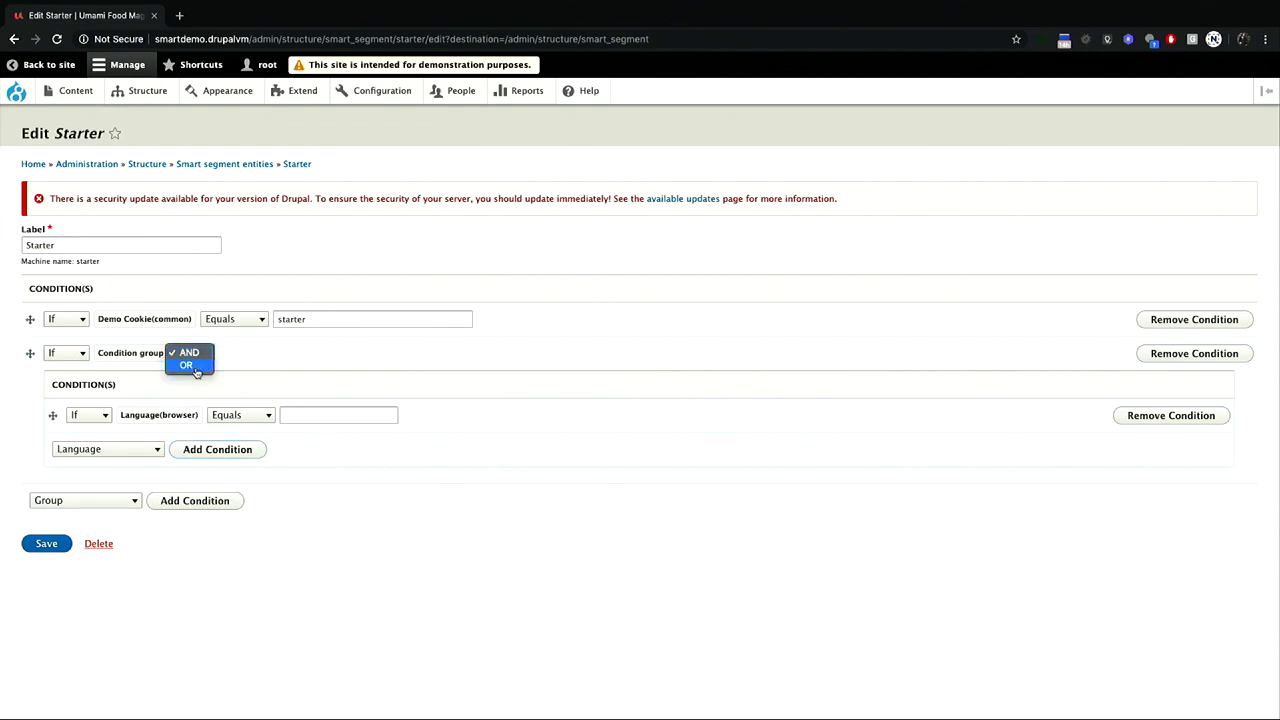
left_click(279, 355)
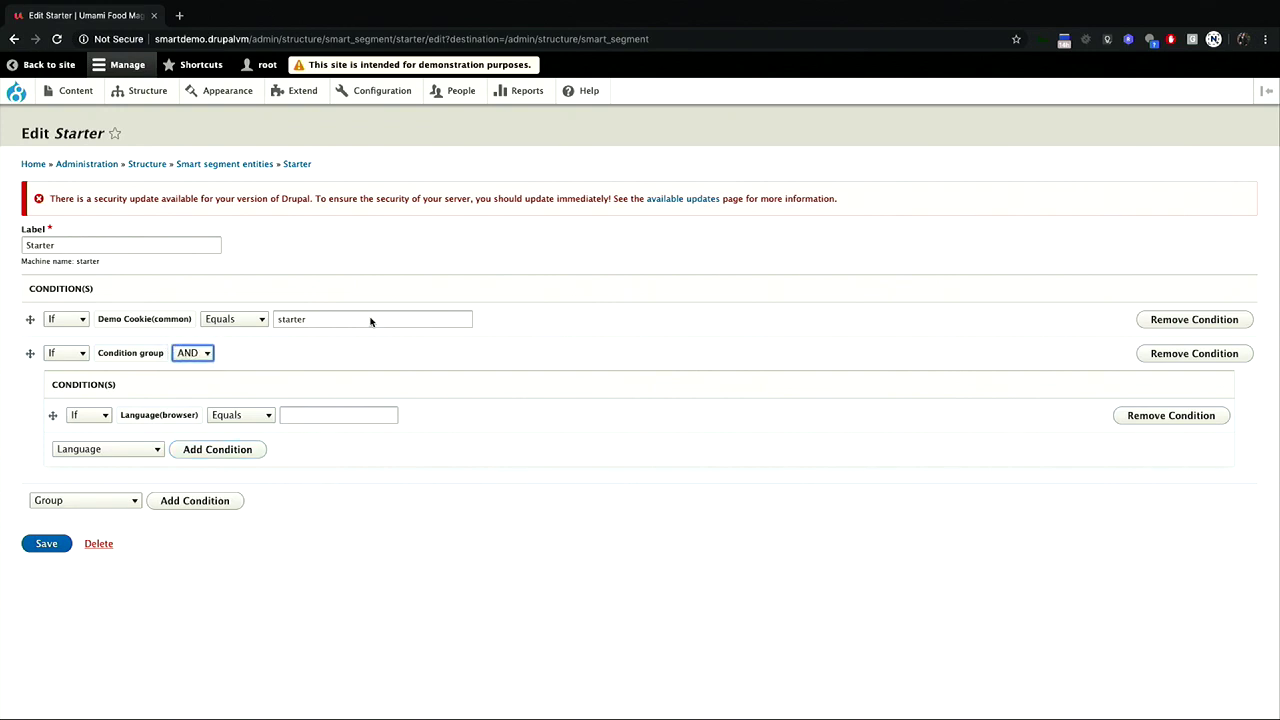
left_click(1153, 354)
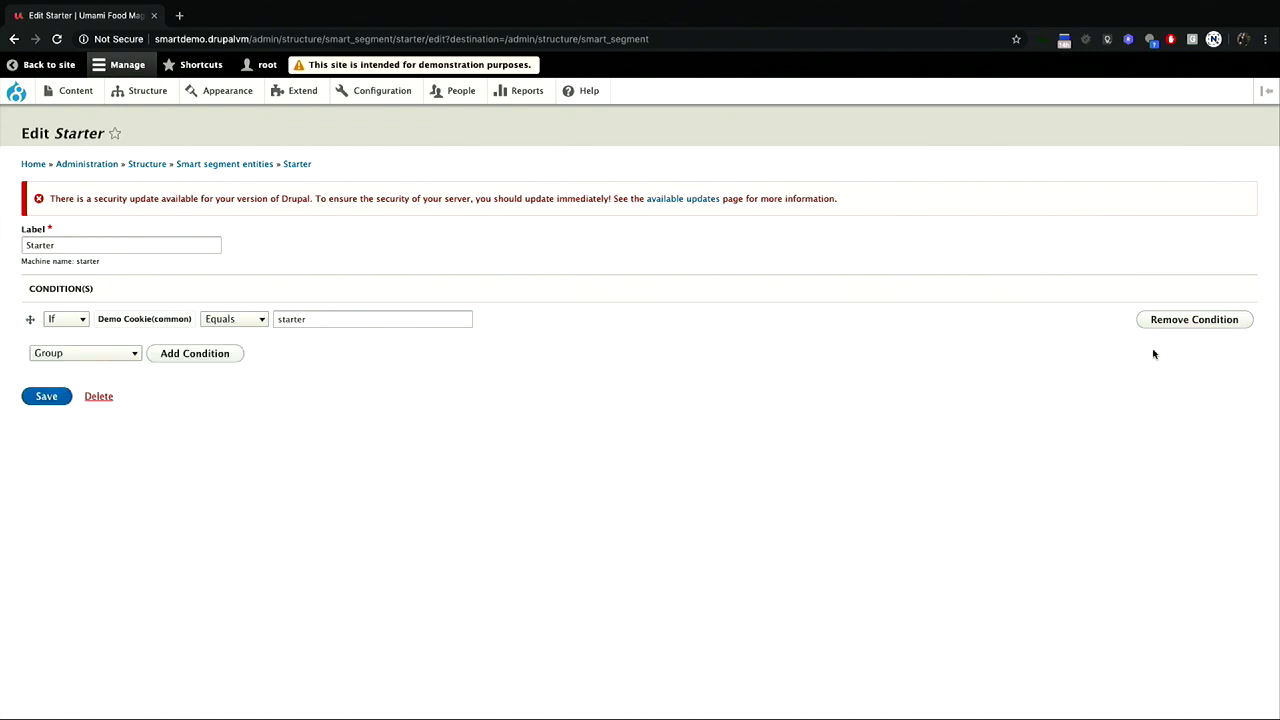
Step: Try to save the Starter segment, and reopen it from the reloaded smart segment list to check its condition
left_click(47, 397)
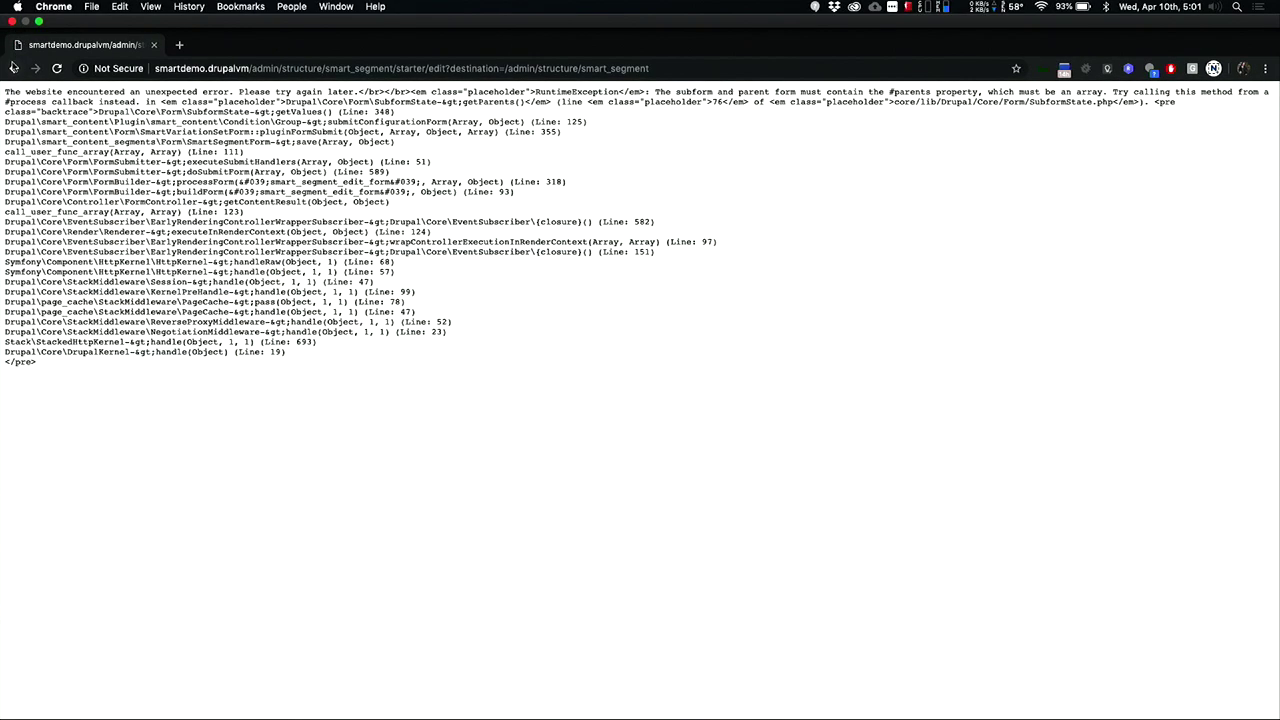
left_click(13, 67)
left_click(13, 67)
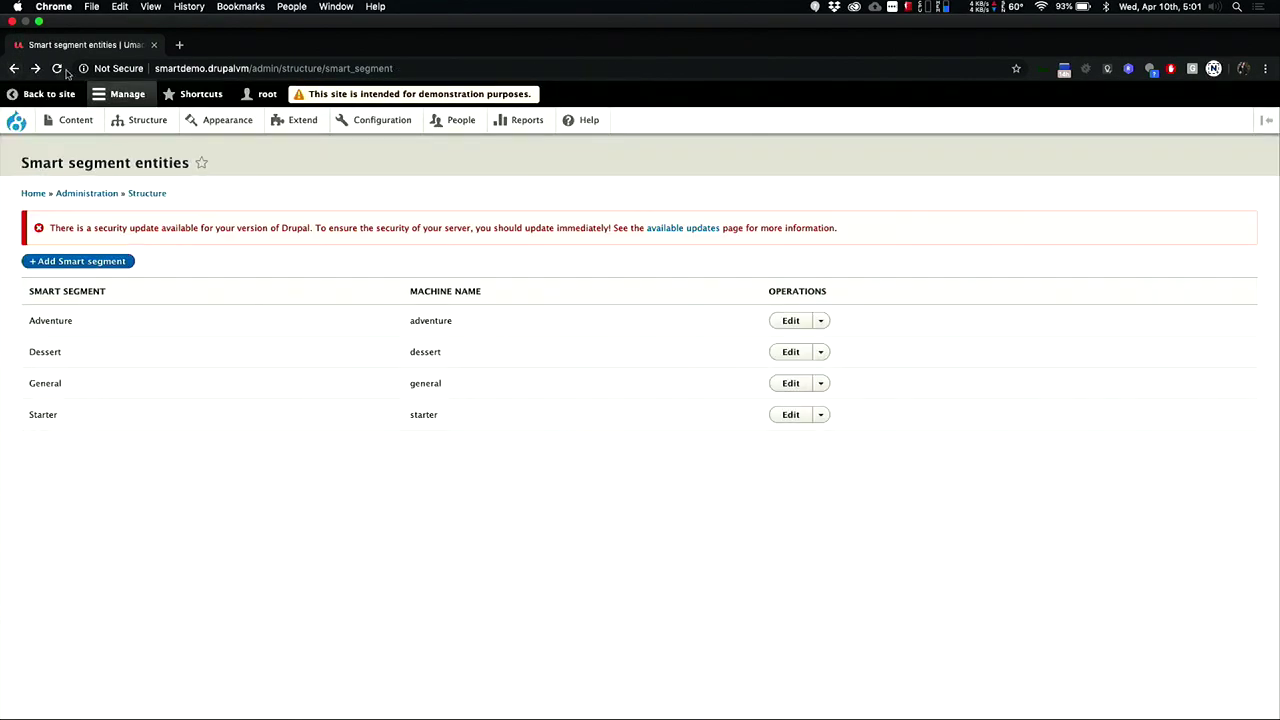
left_click(58, 69)
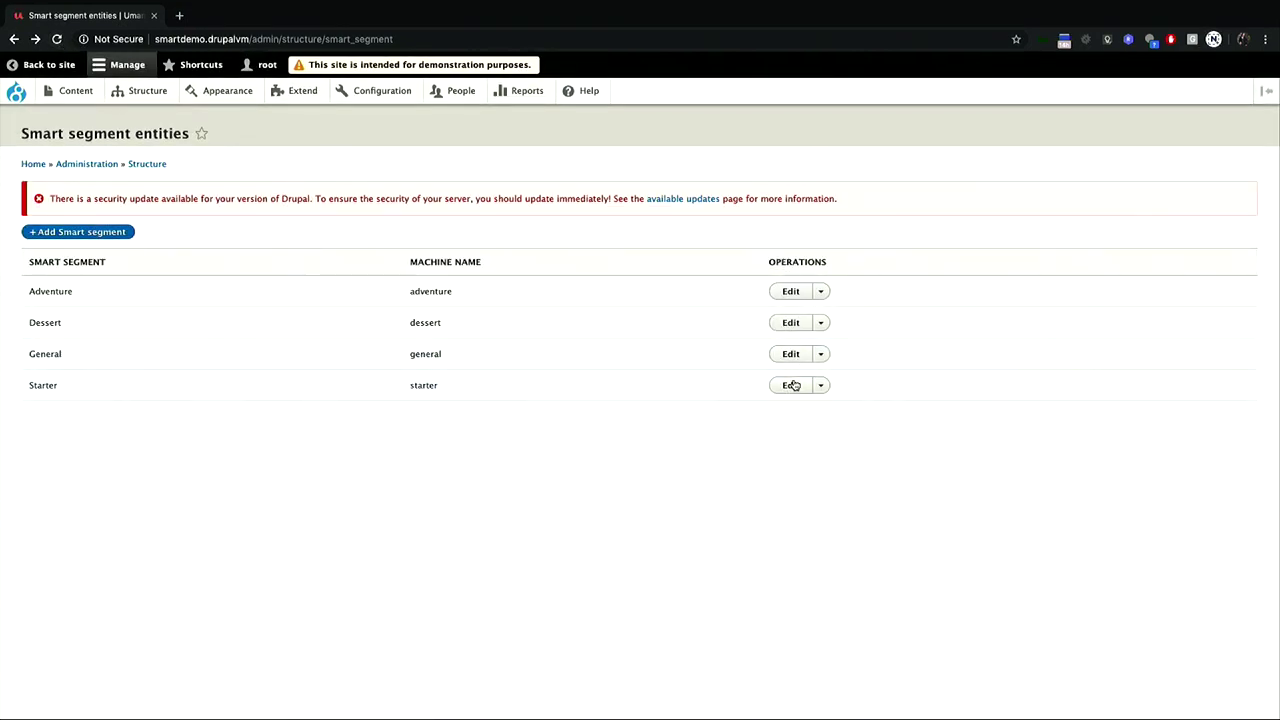
left_click(791, 385)
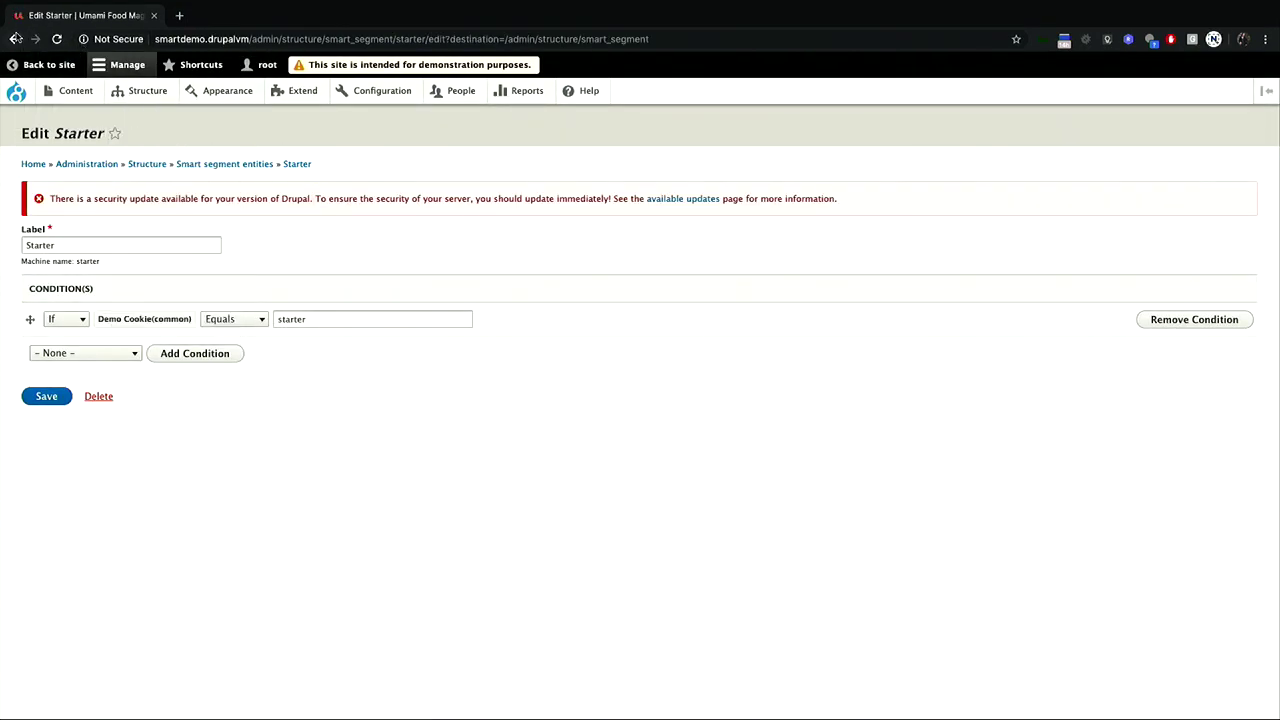
Step: Leave the Starter segment and open the configuration of the smart block in the Banner Top region of the block layout
left_click(16, 38)
left_click(16, 38)
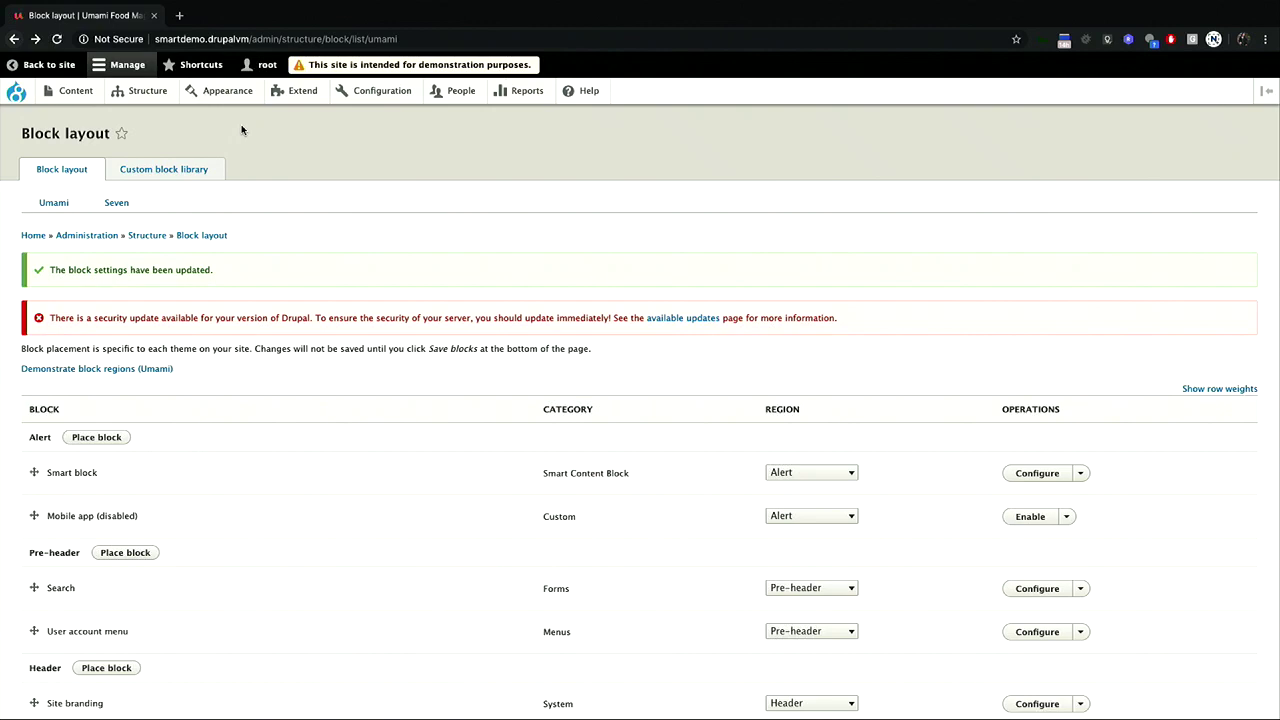
mouse_move(148, 92)
left_click(171, 119)
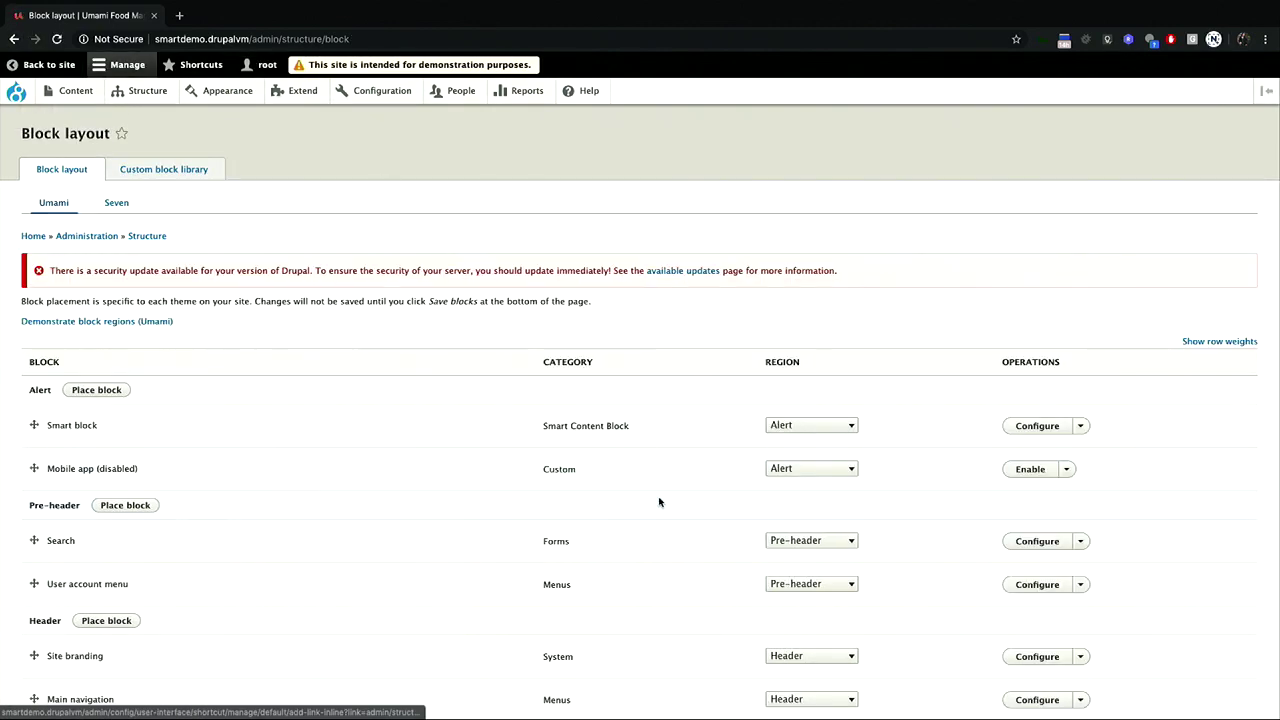
scroll(657, 500, "down", 5)
scroll(657, 496, "down", 1)
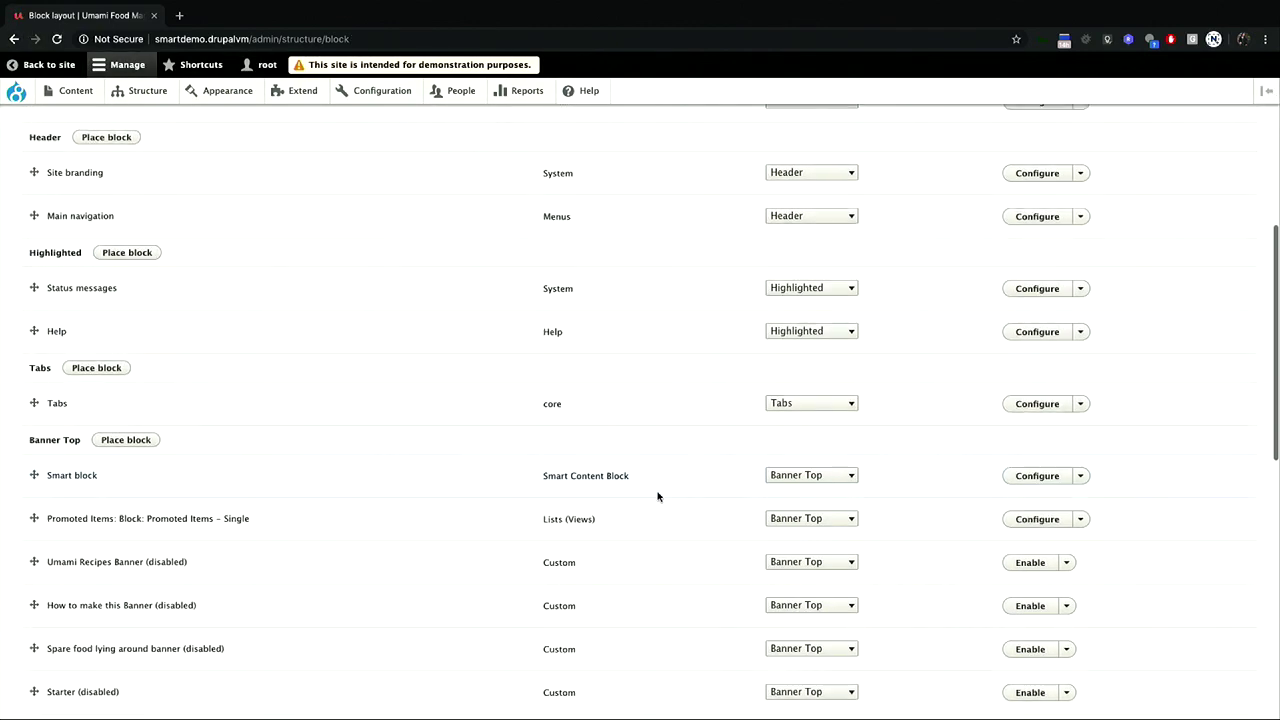
left_click(1038, 477)
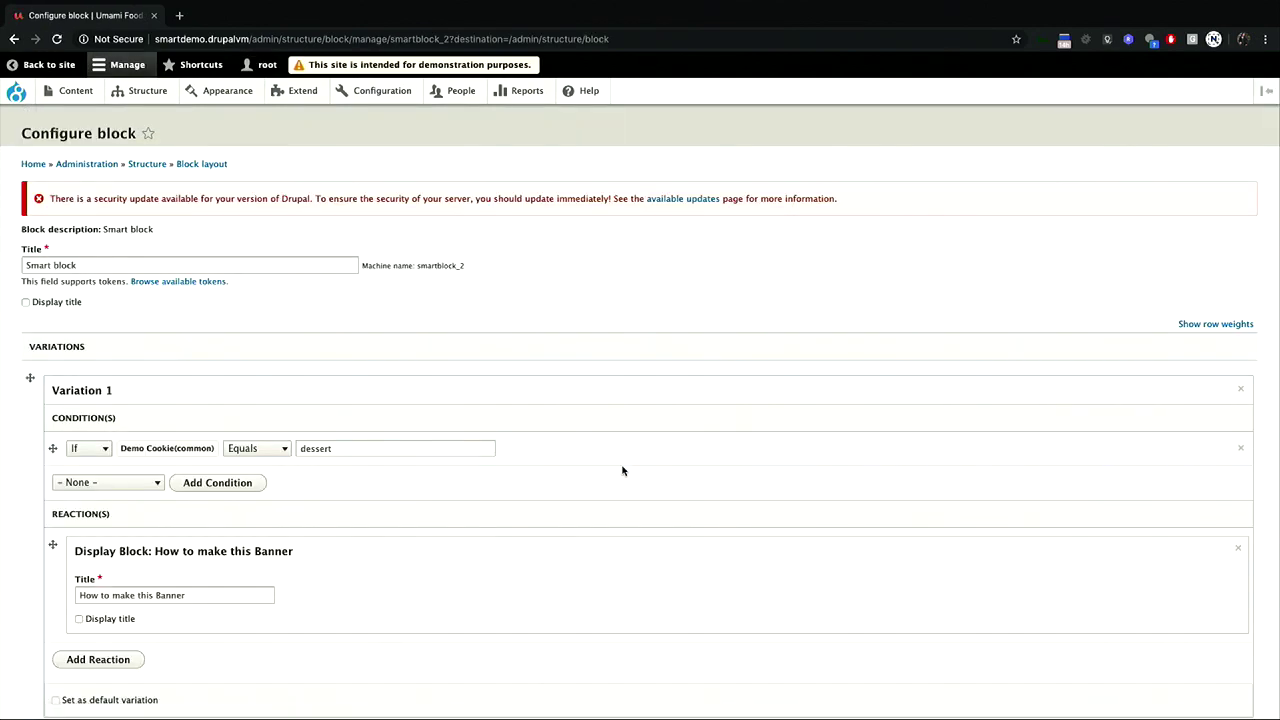
Step: Add a fourth variation to the Banner Top smart block, with the Starter segment as its condition
scroll(622, 468, "down", 5)
scroll(622, 470, "down", 5)
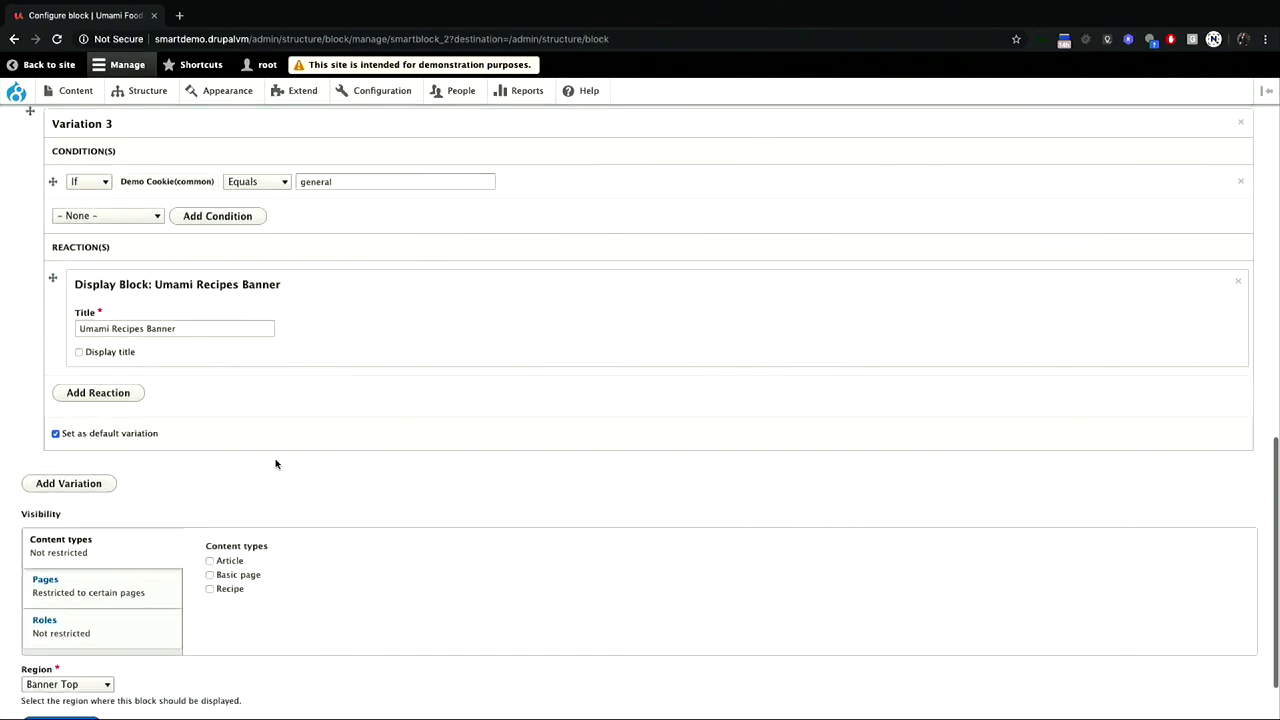
left_click(90, 483)
left_click(129, 336)
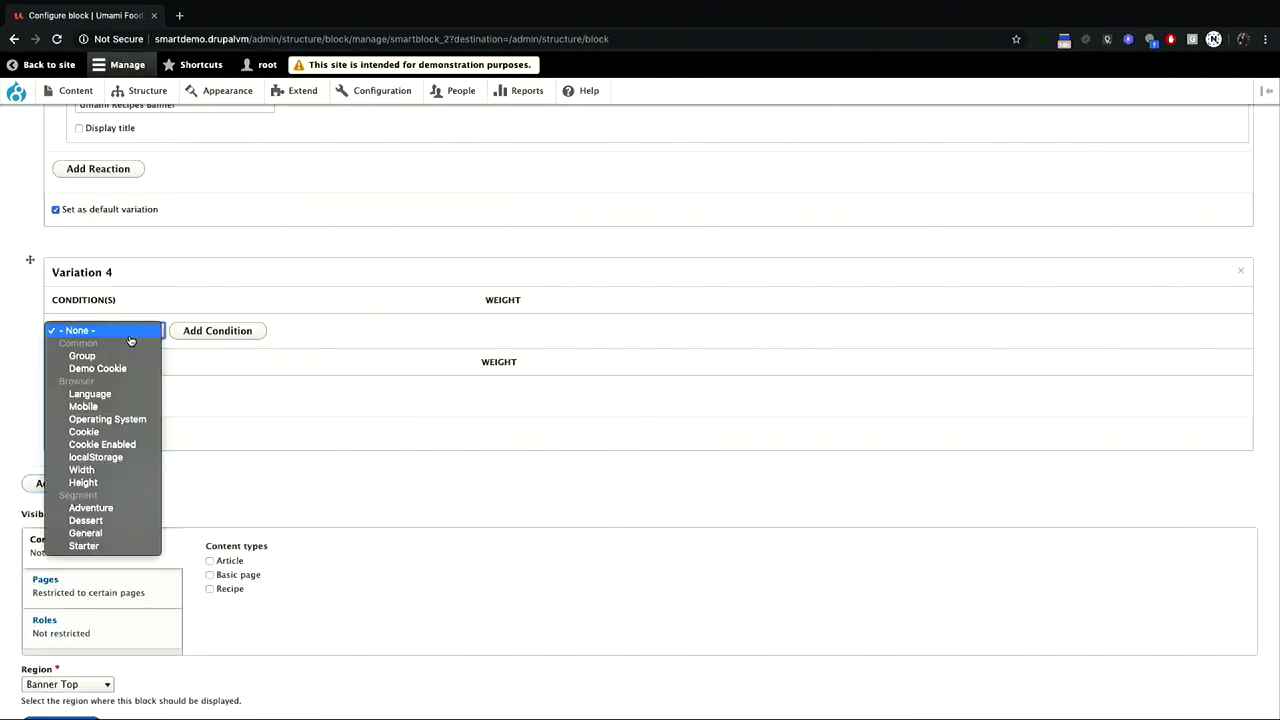
left_click(94, 547)
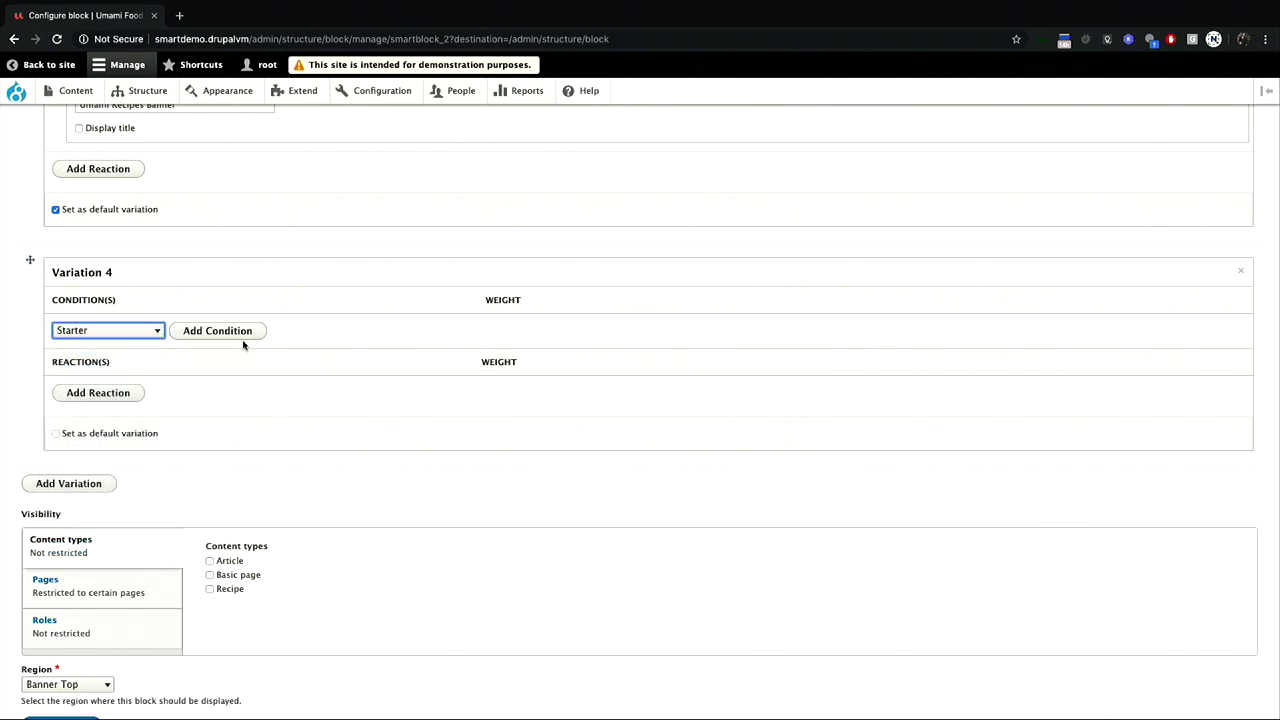
left_click(242, 333)
Step: Add a reaction to Variation 4 that displays the custom Starter block, and save the block configuration
left_click(98, 393)
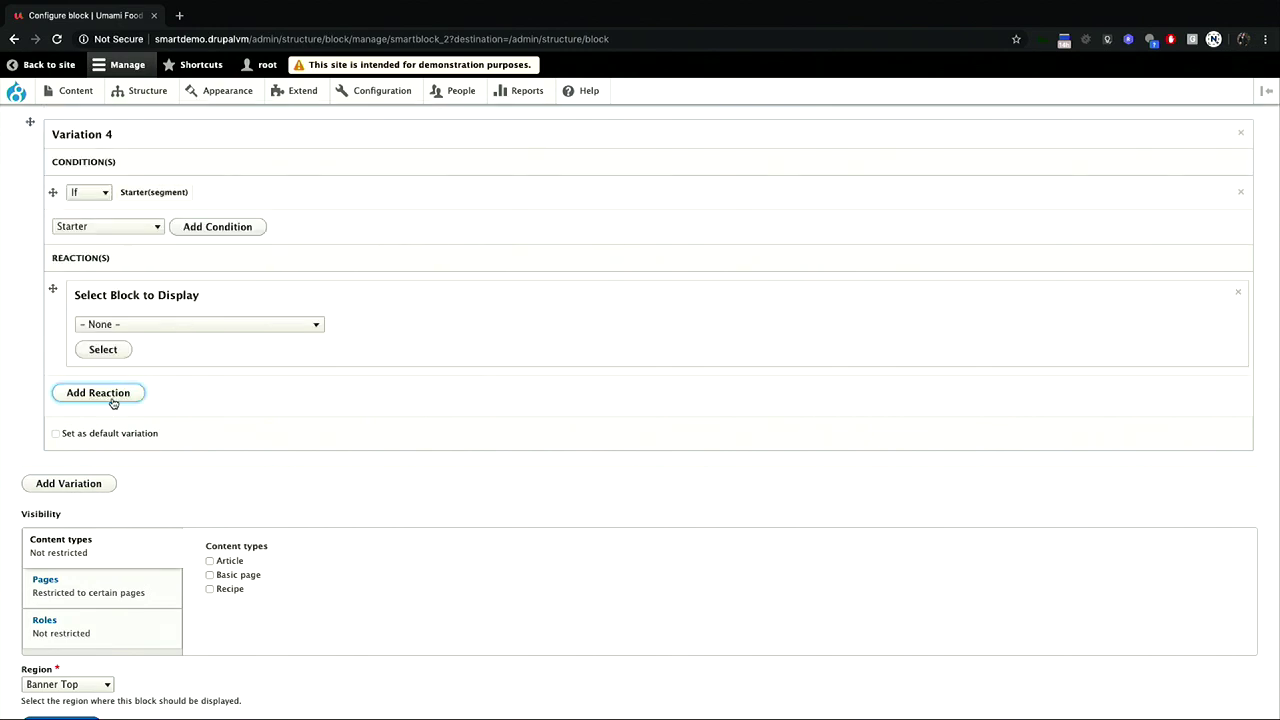
left_click(151, 326)
scroll(135, 465, "down", 2)
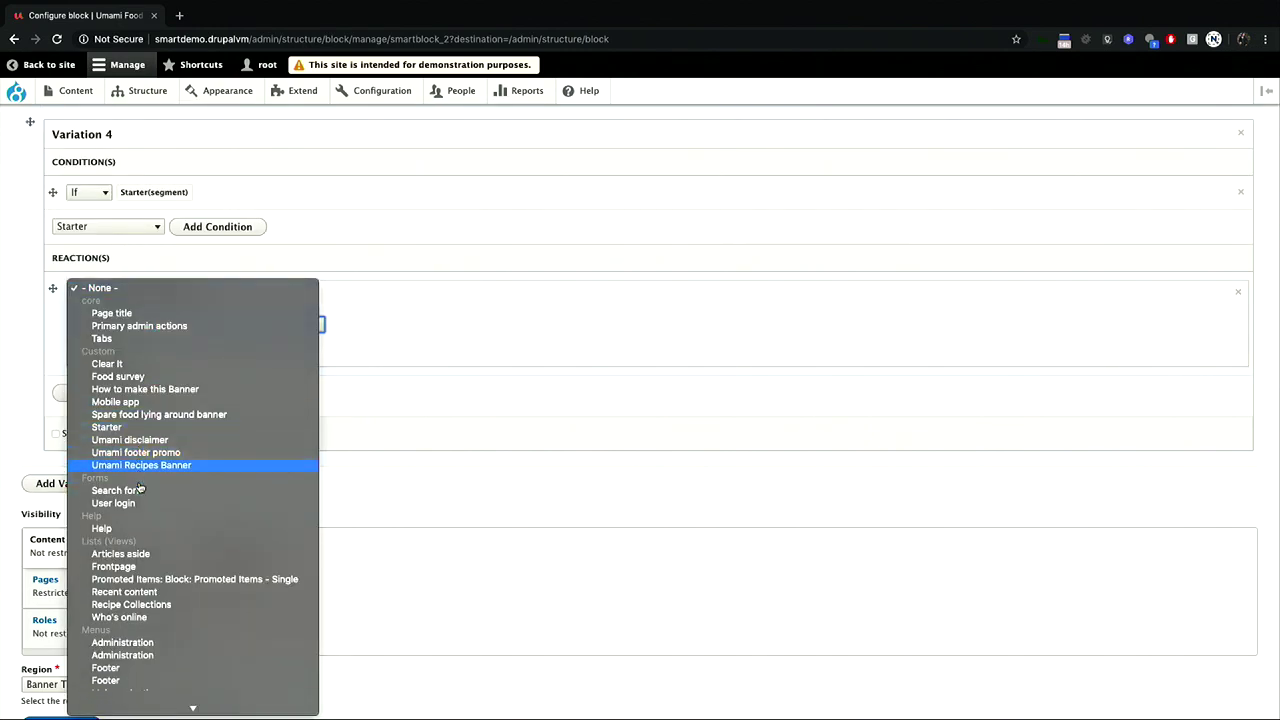
left_click(127, 428)
left_click(103, 349)
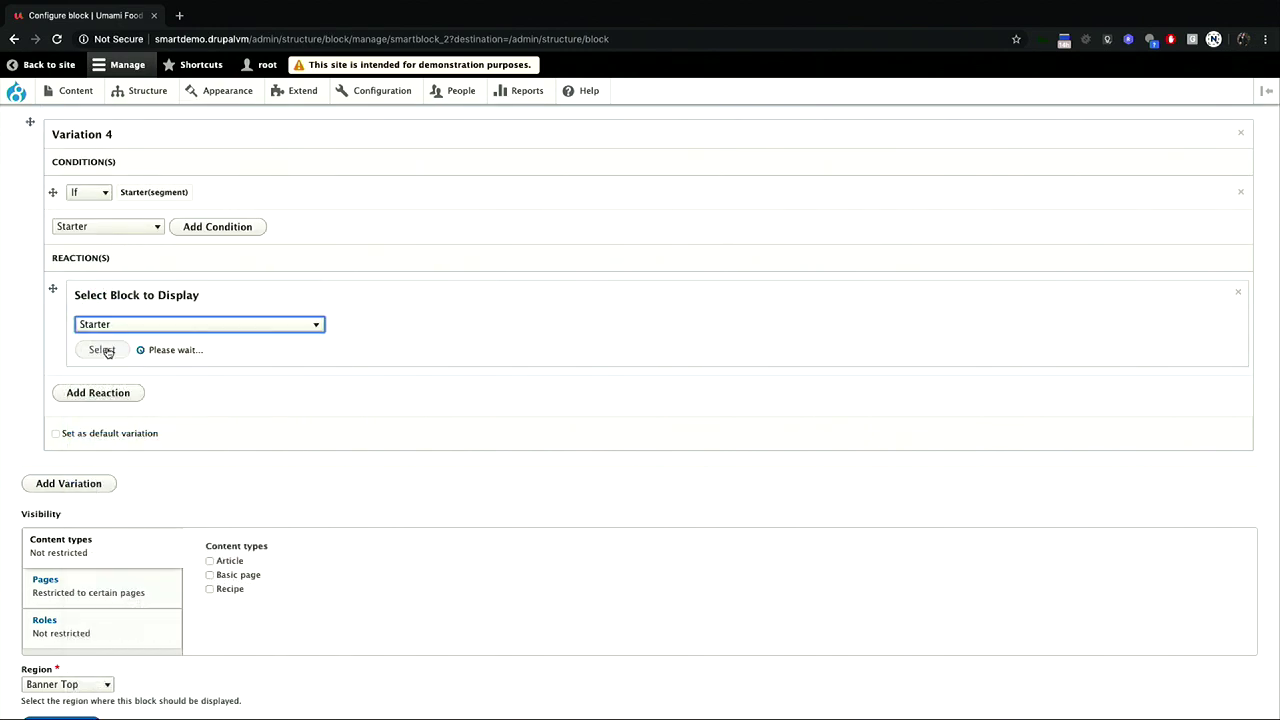
left_click(79, 352)
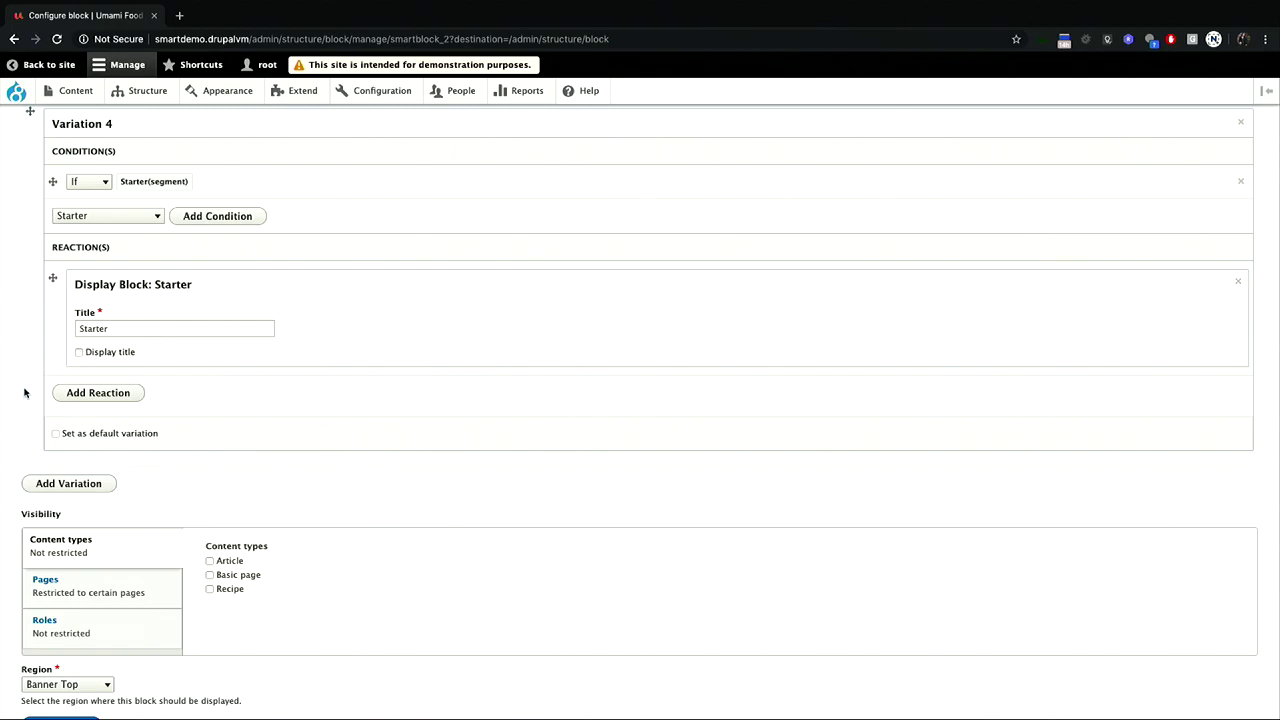
scroll(30, 400, "down", 2)
left_click(61, 648)
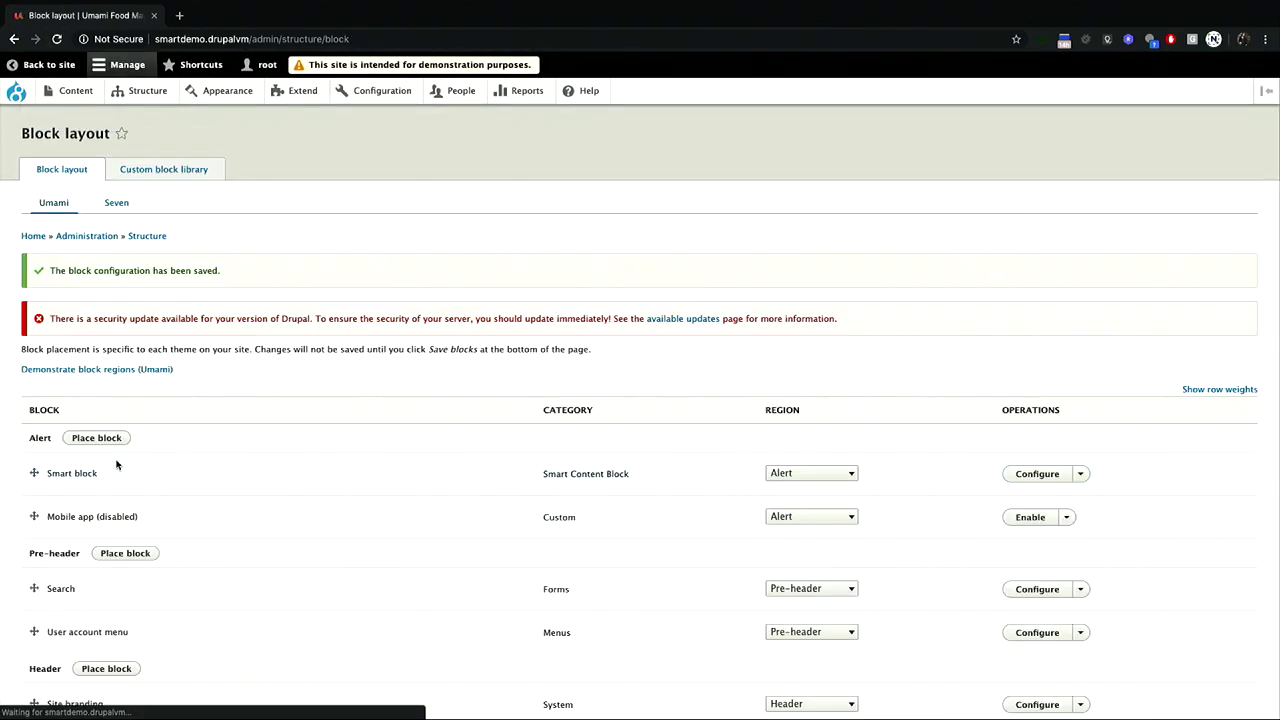
Step: In the incognito site window, submit the Food survey with the interest Starter and the message "dfsdf", and check the home page's top banner
left_click(16, 92)
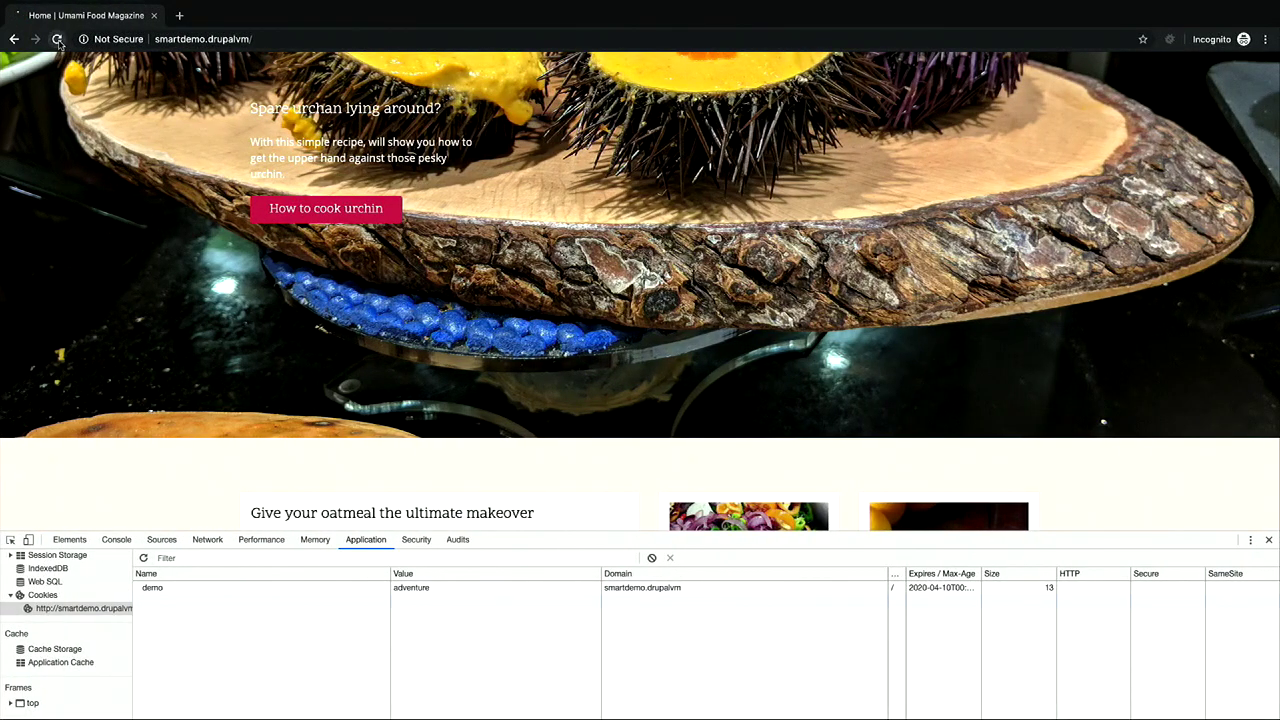
scroll(240, 275, "down", 5)
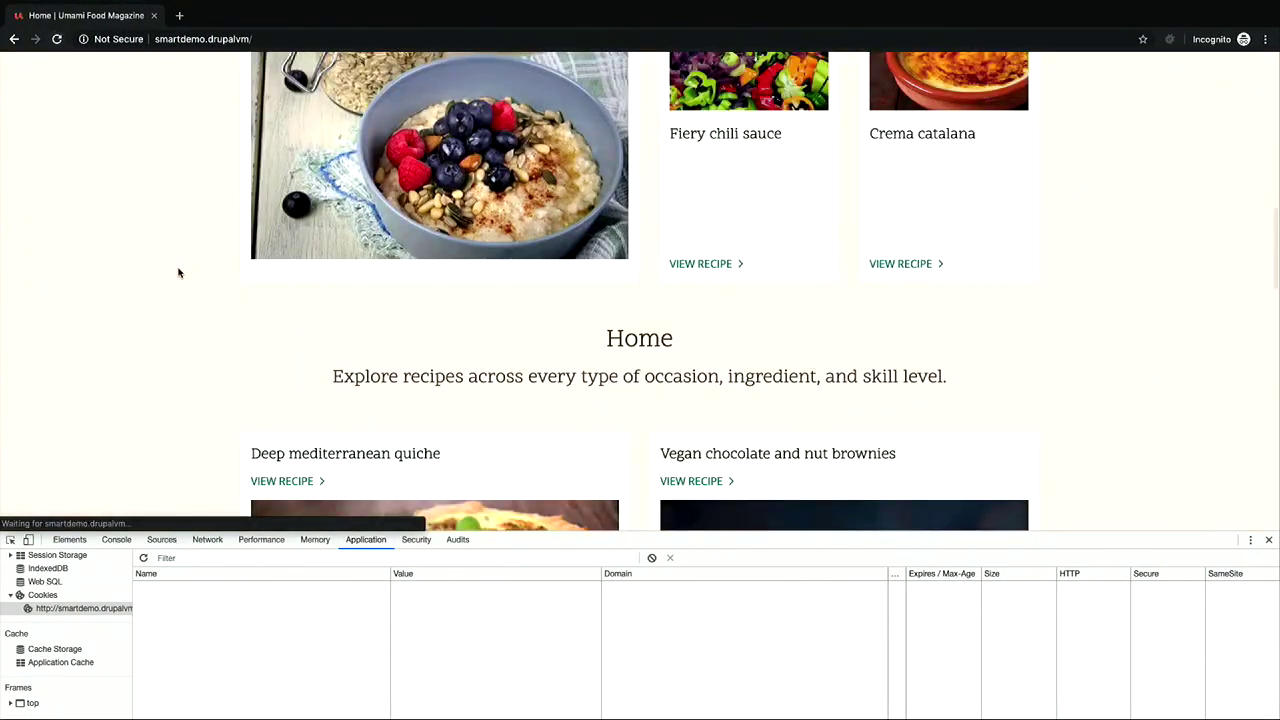
scroll(176, 297, "down", 10)
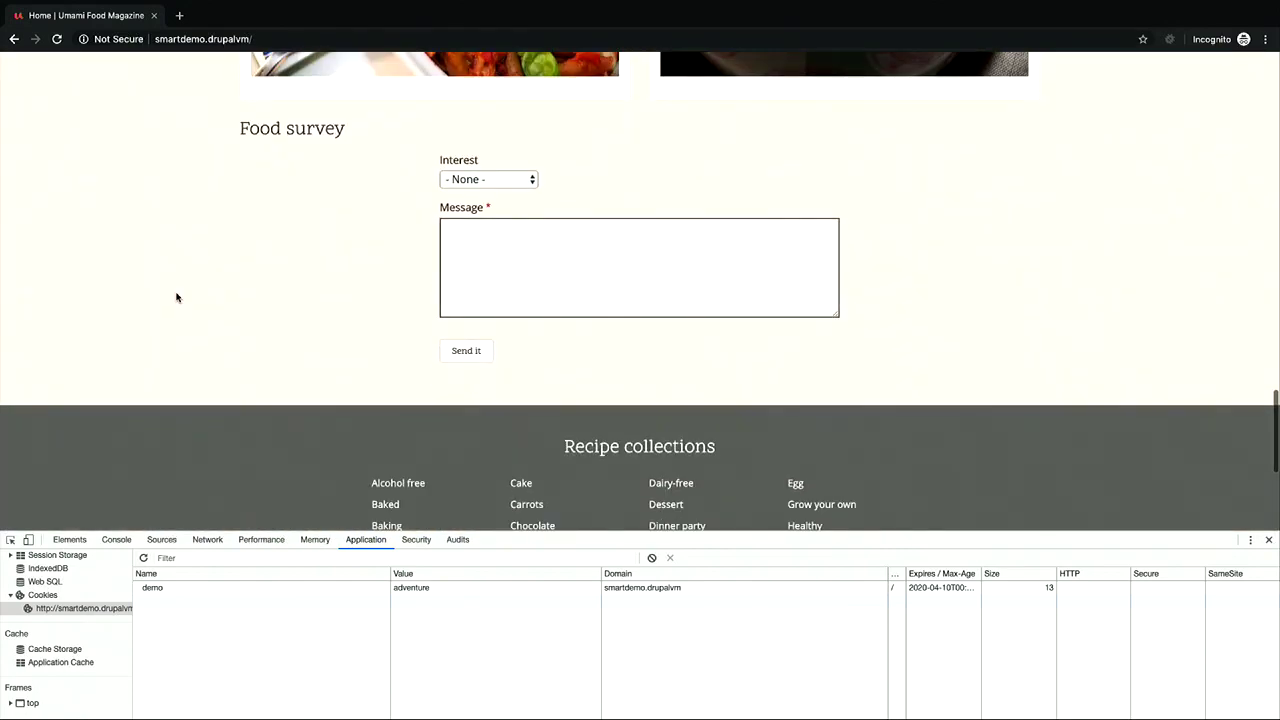
left_click(506, 179)
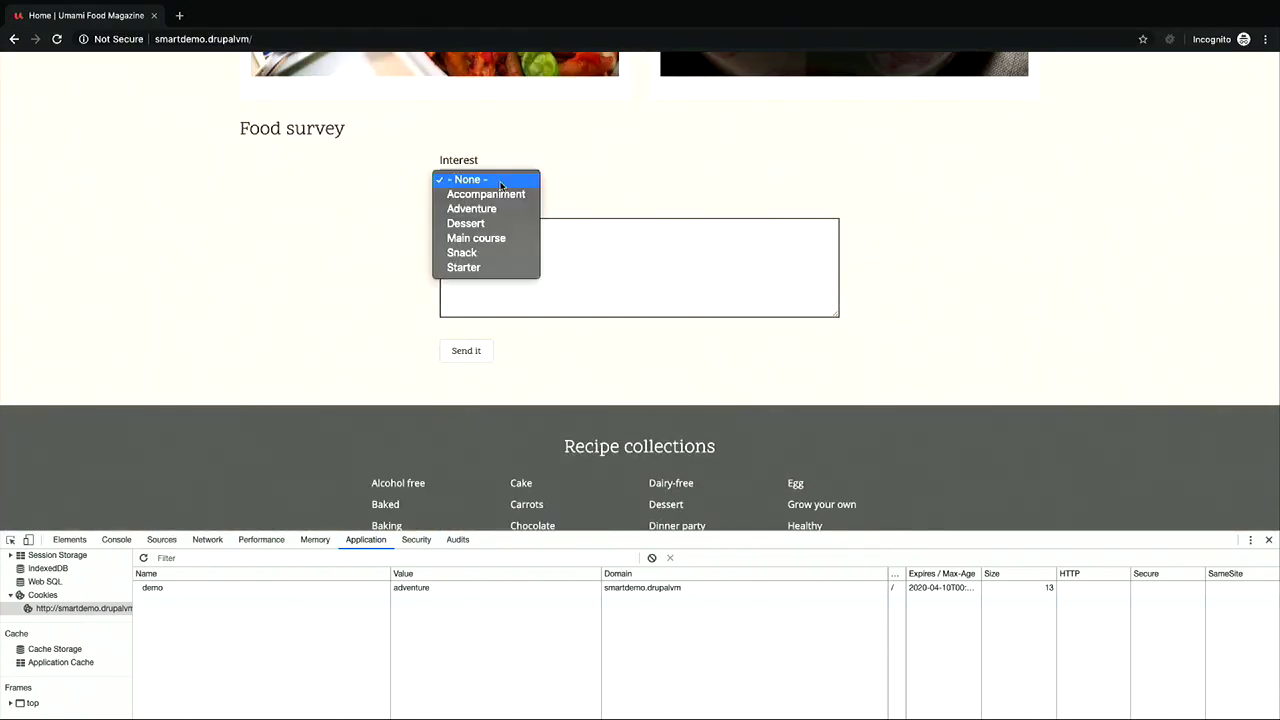
left_click(463, 267)
left_click(500, 266)
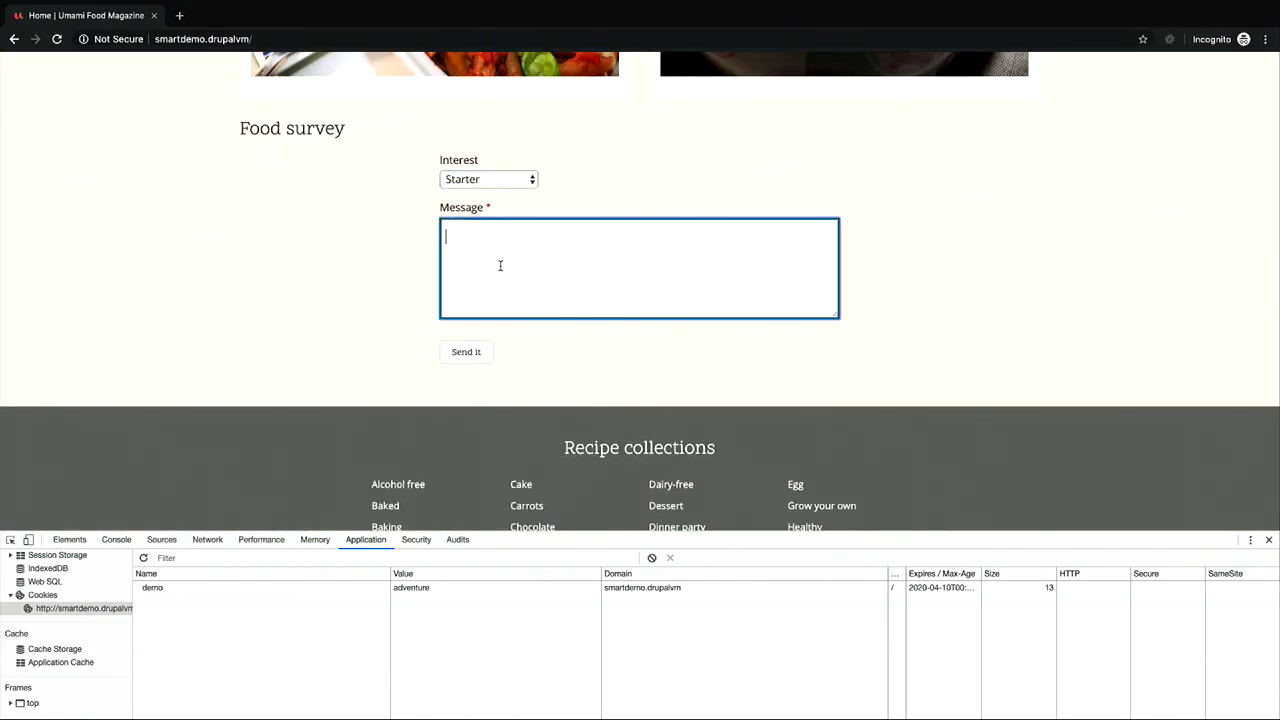
type("dfsdf")
left_click(466, 351)
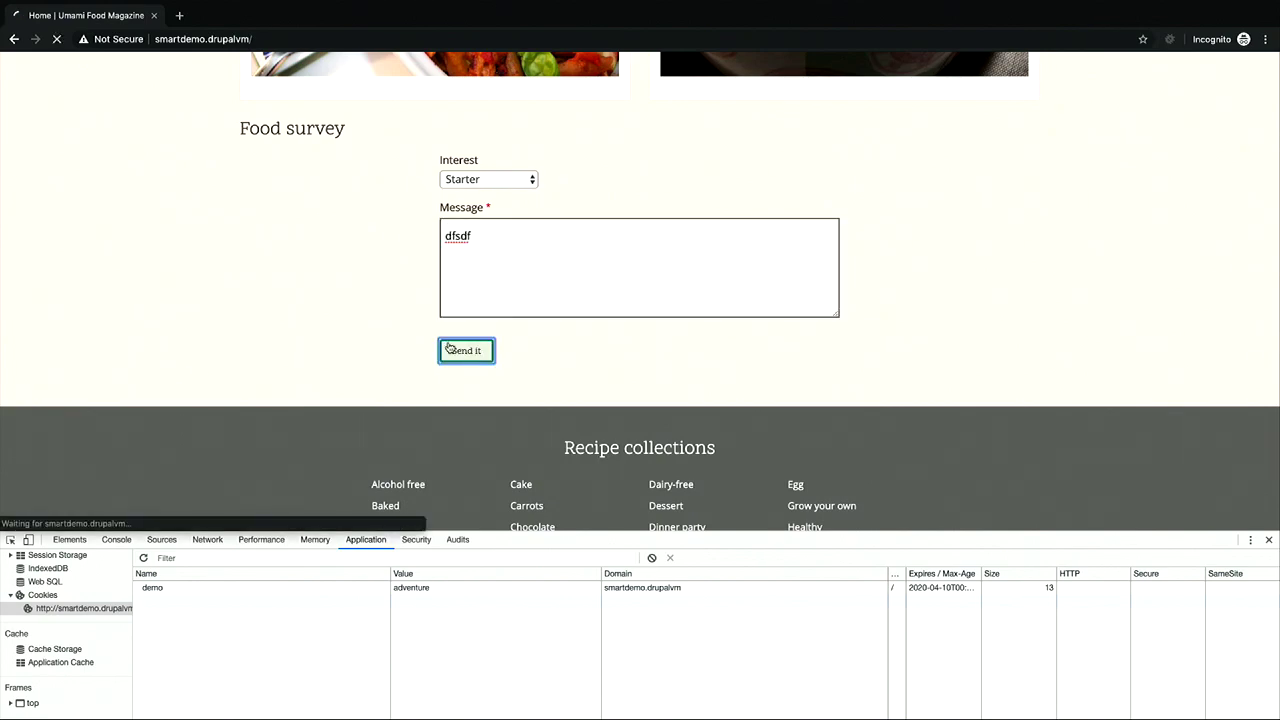
scroll(305, 281, "down", 3)
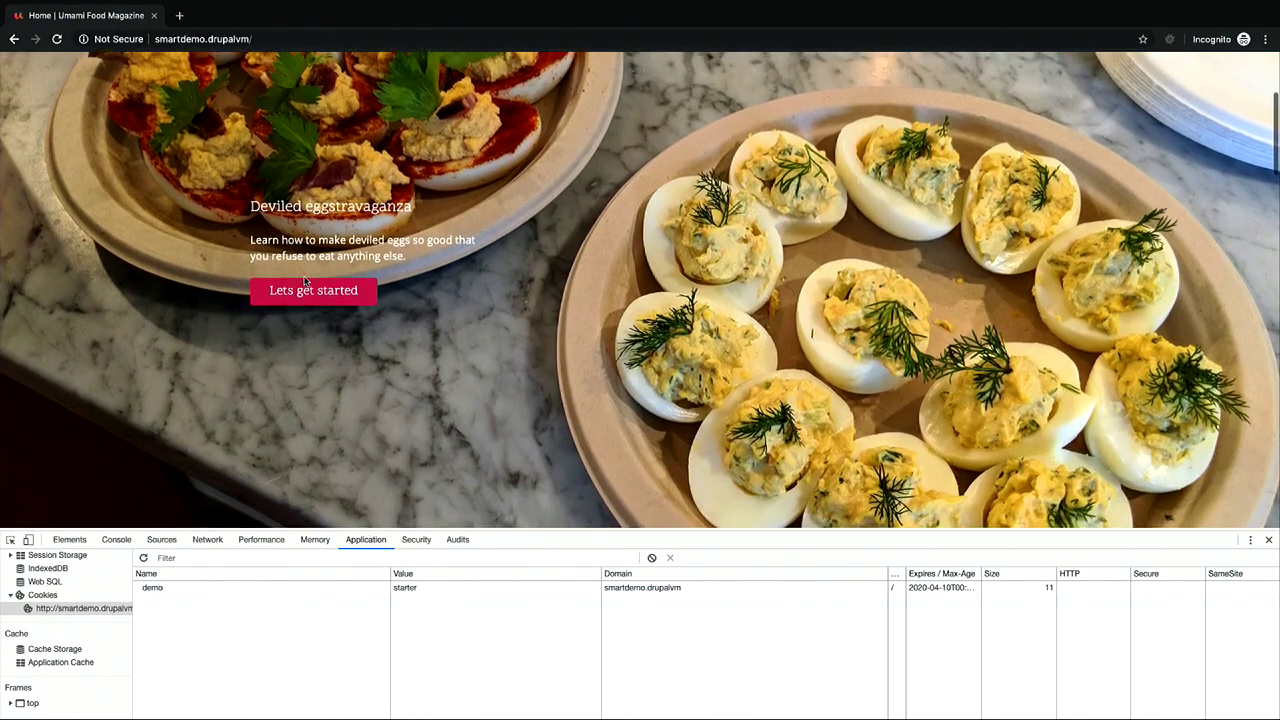